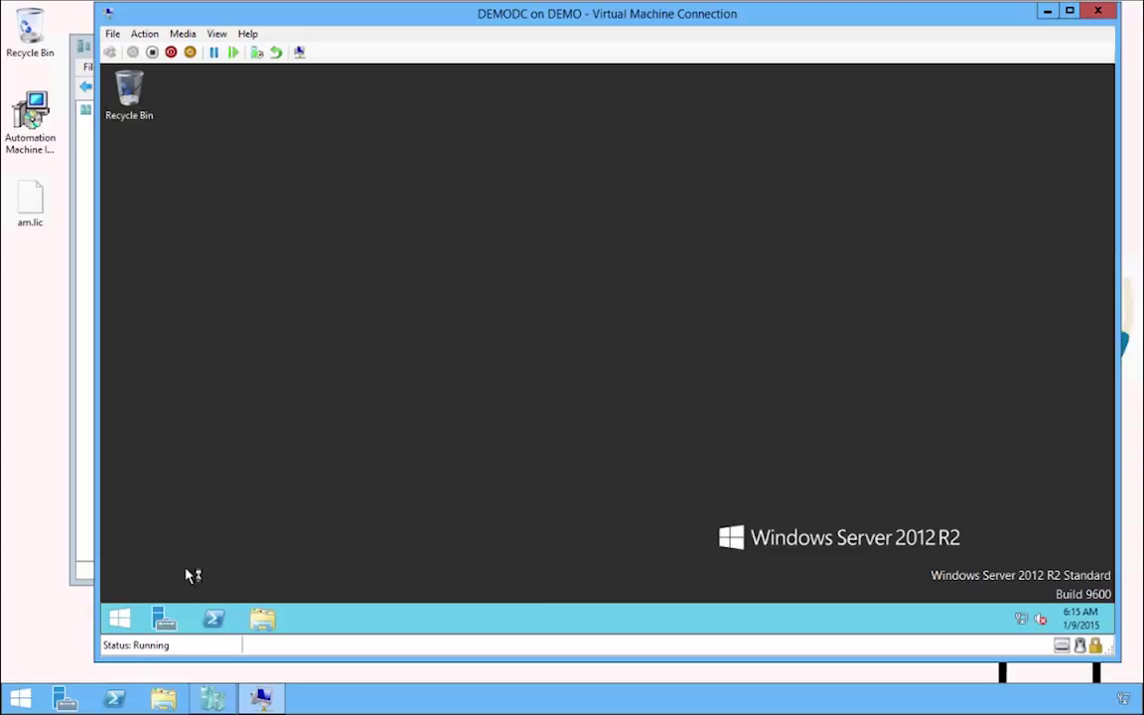
Launch Active Directory Users and Computers by searching 'dsa' from Start.
click(123, 621)
text(d)
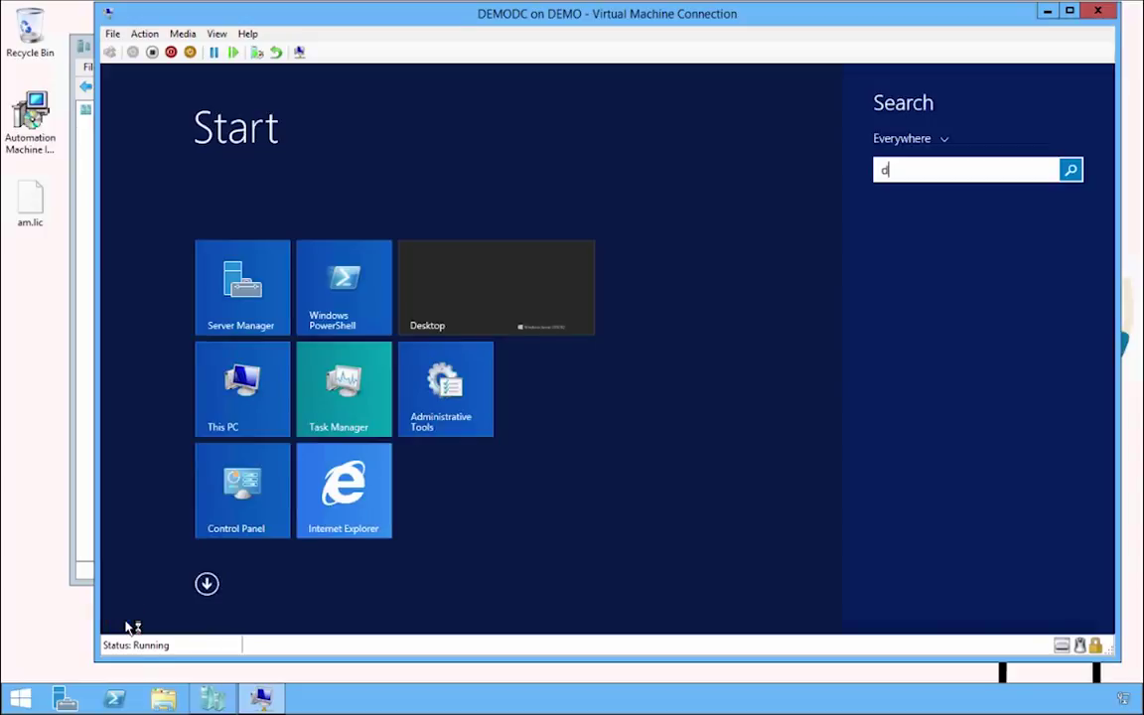
text(sa)
key(Down)
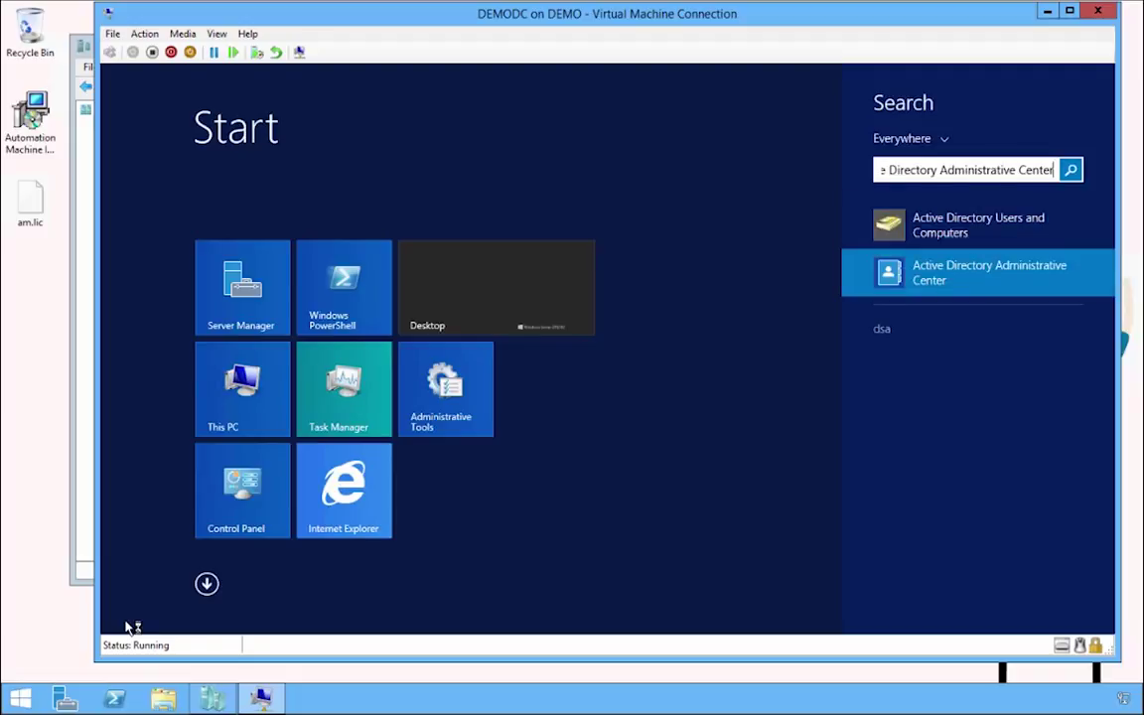
key(Up)
key(Return)
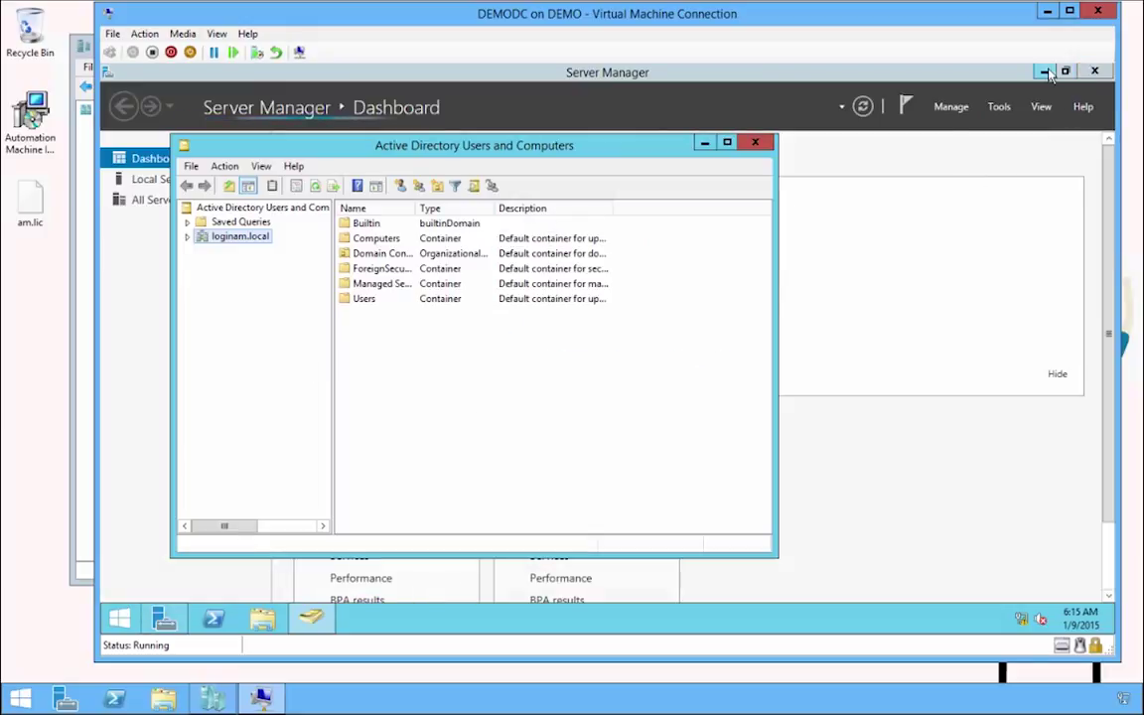
click(1094, 72)
Create organizational unit AM under loginam.local with accidental-deletion protection turned off.
right_click(260, 239)
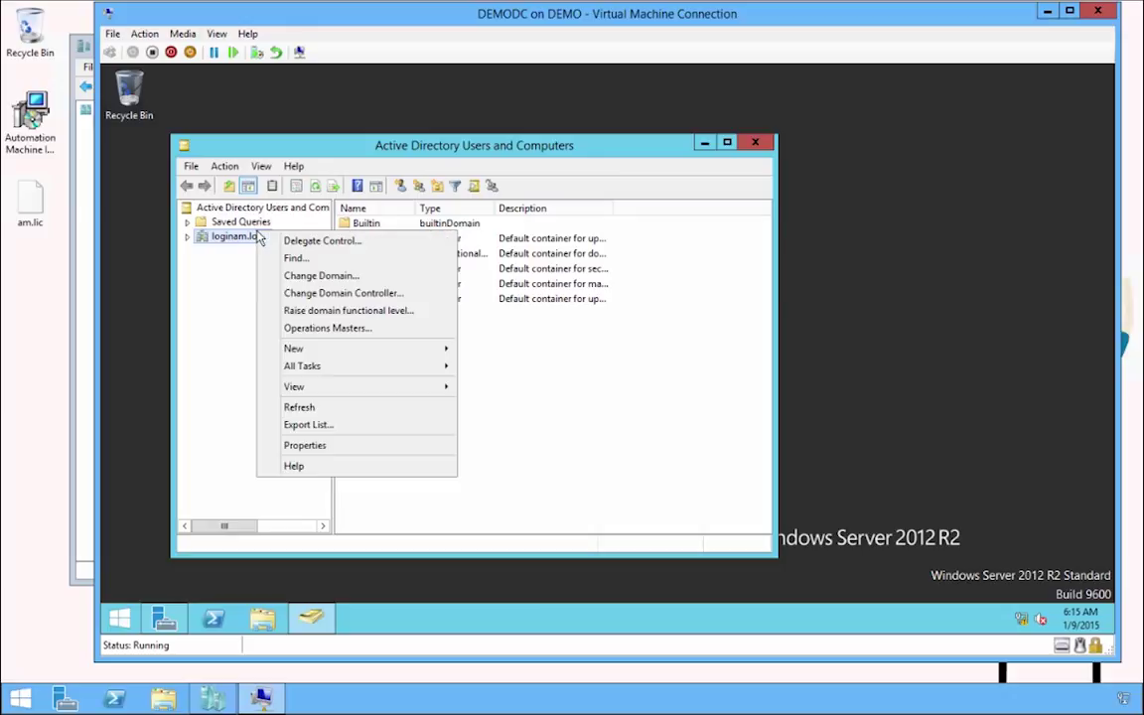
mouse_move(441, 355)
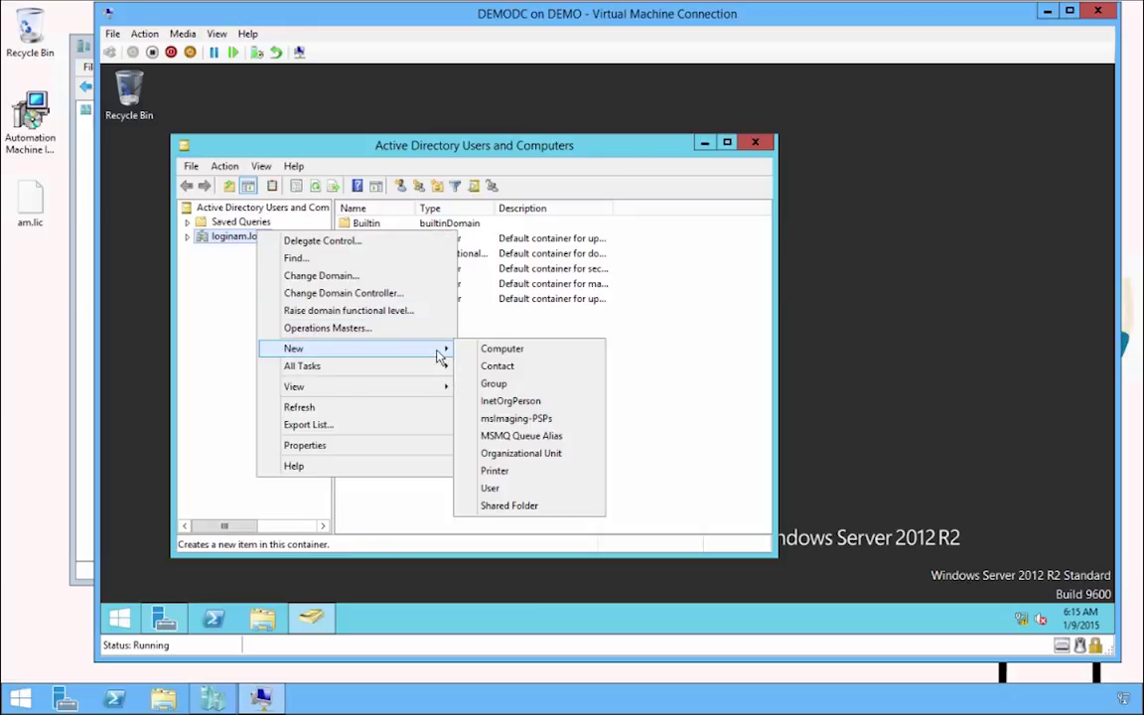
click(518, 454)
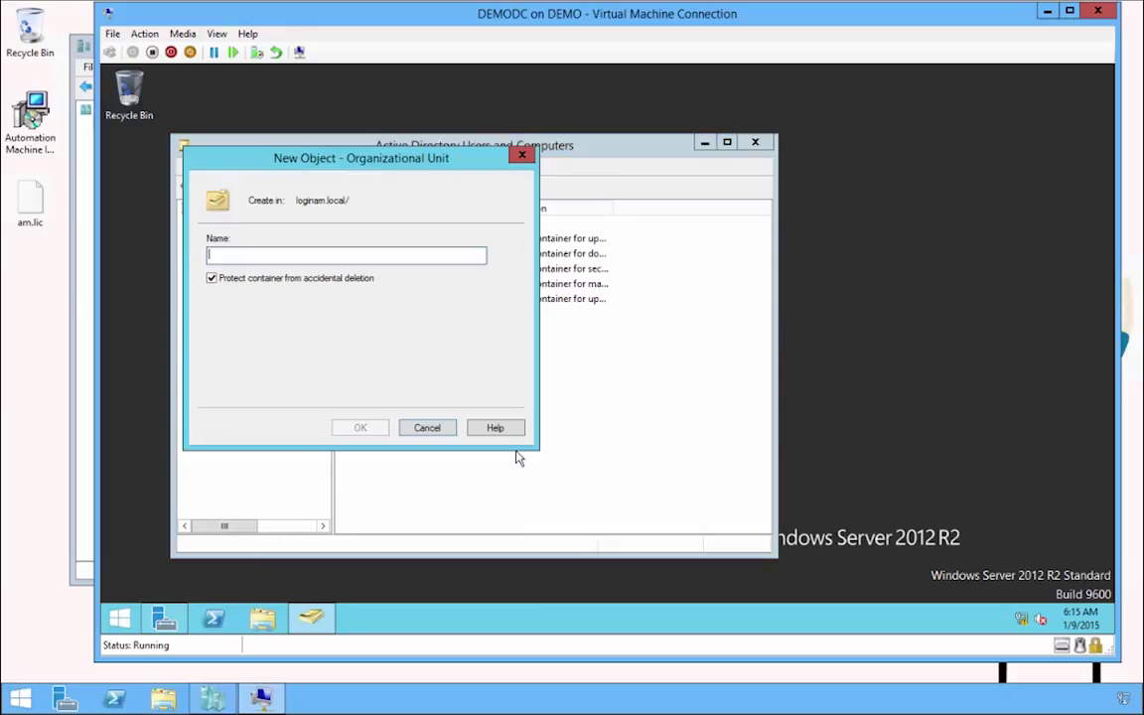
text(AM)
key(Tab)
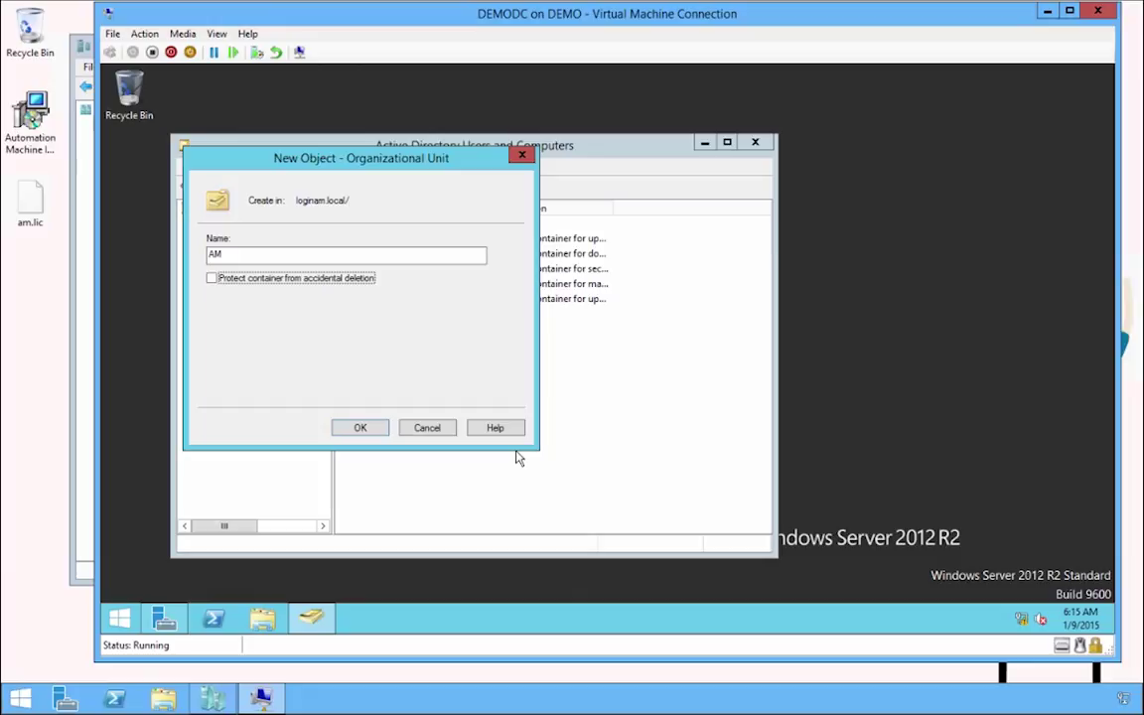
key(Return)
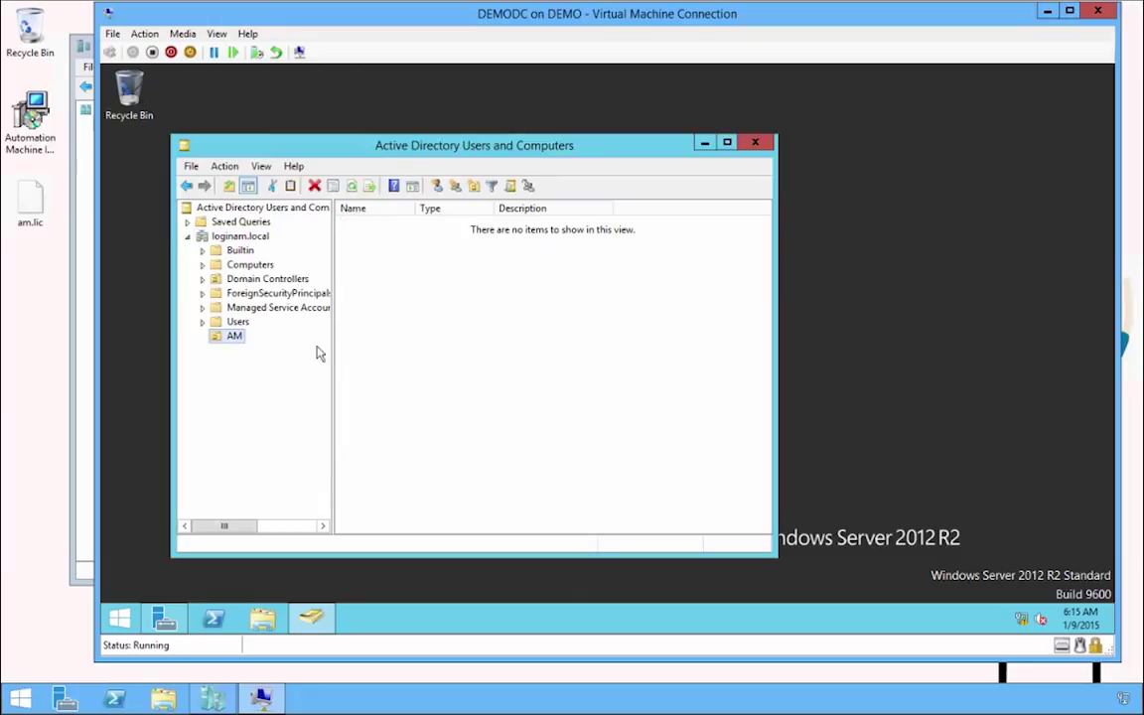
right_click(236, 340)
Start a new user in AM with amservice as both name and logon name.
mouse_move(366, 404)
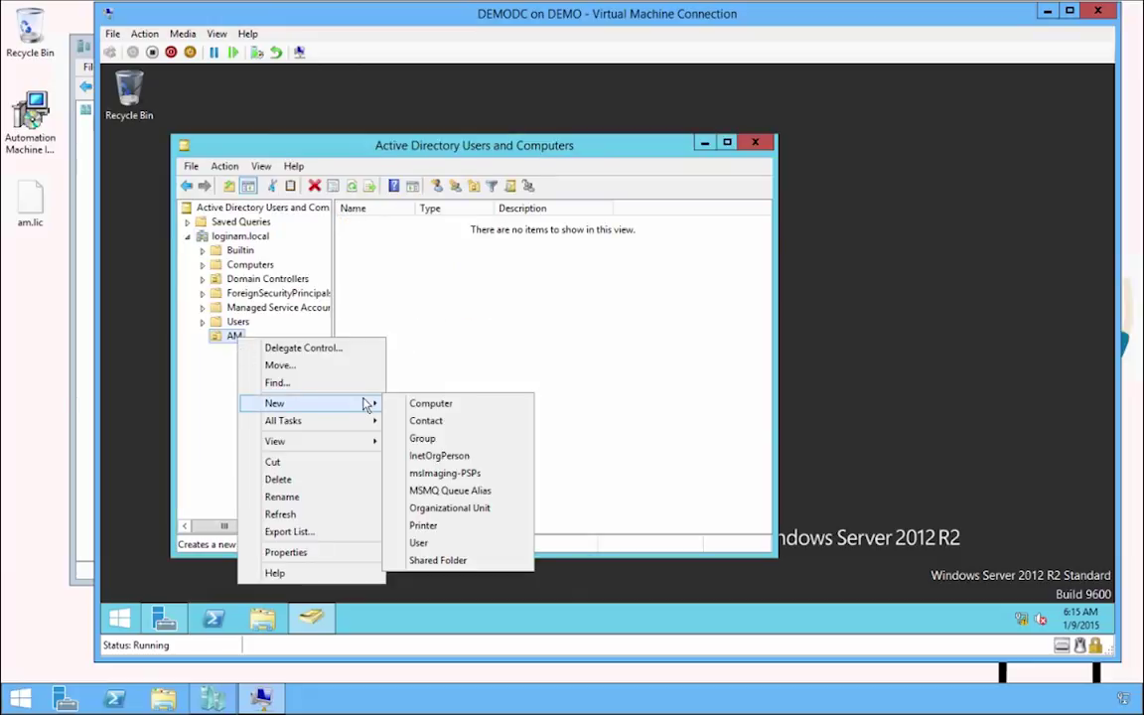
click(444, 544)
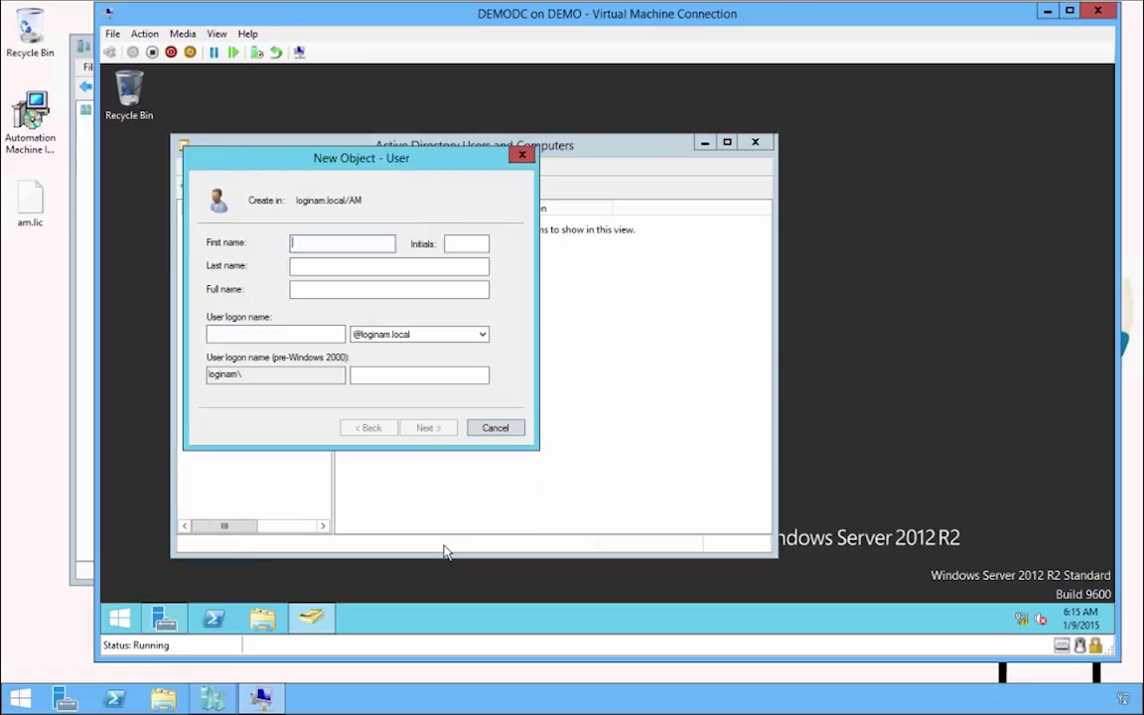
text(amservice)
key(ctrl+a)
key(ctrl+c)
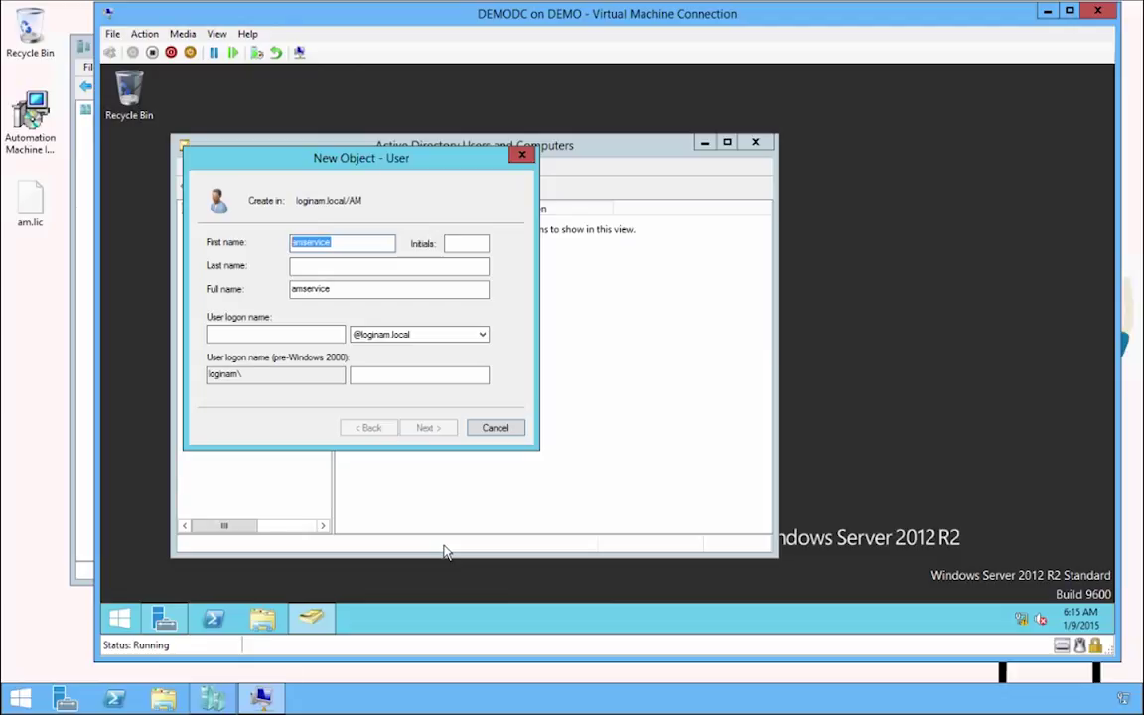
key(Tab)
key(Tab)
key(Tab)
key(Tab)
key(ctrl+v)
key(Return)
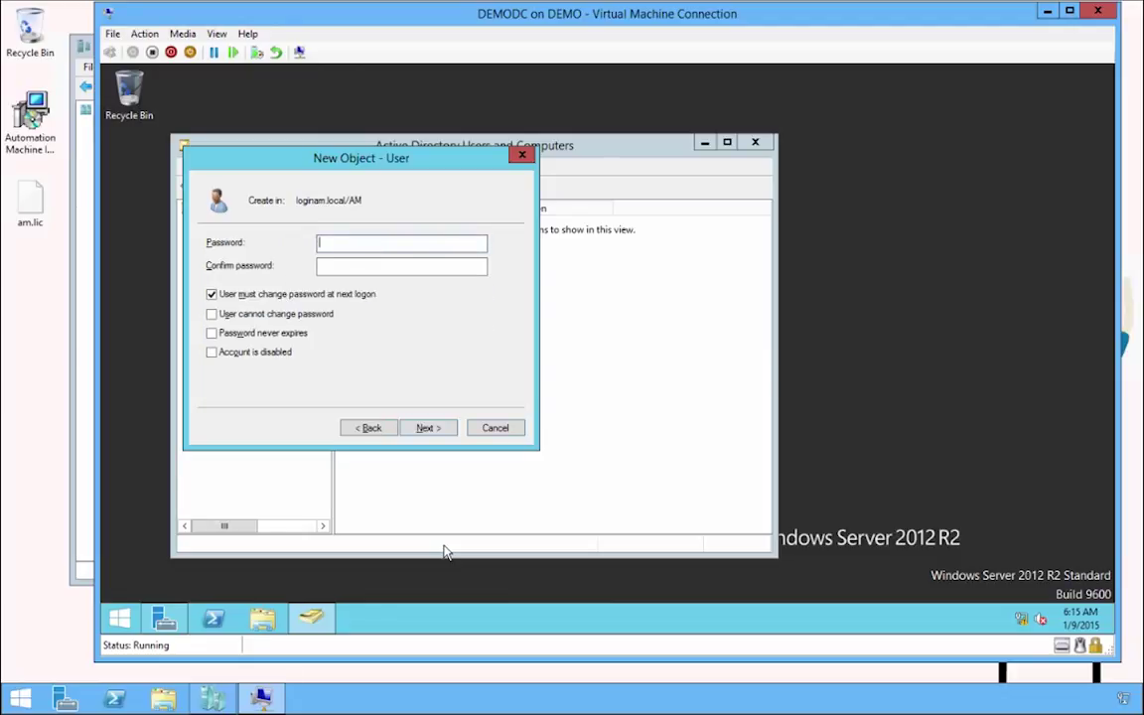
Set the amservice password as unchangeable by the user and never expiring, then finish.
text(••••••••)
key(Tab)
text(•••••••••)
key(Tab)
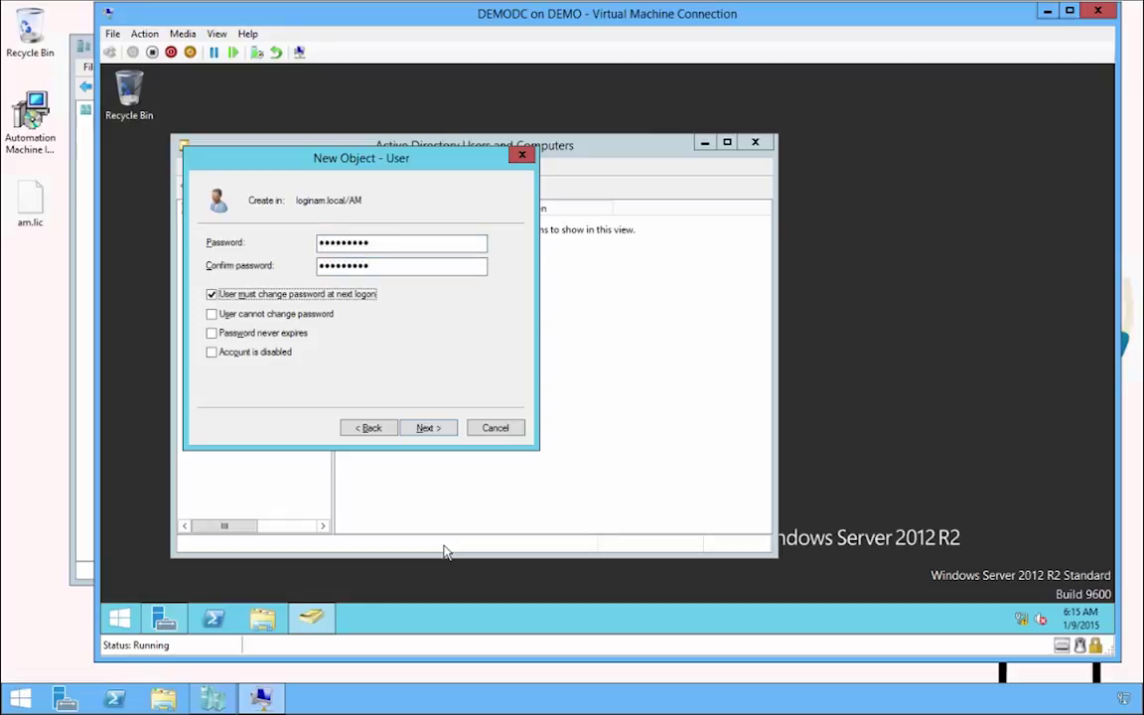
key(space)
key(Tab)
key(space)
key(Tab)
key(space)
key(Return)
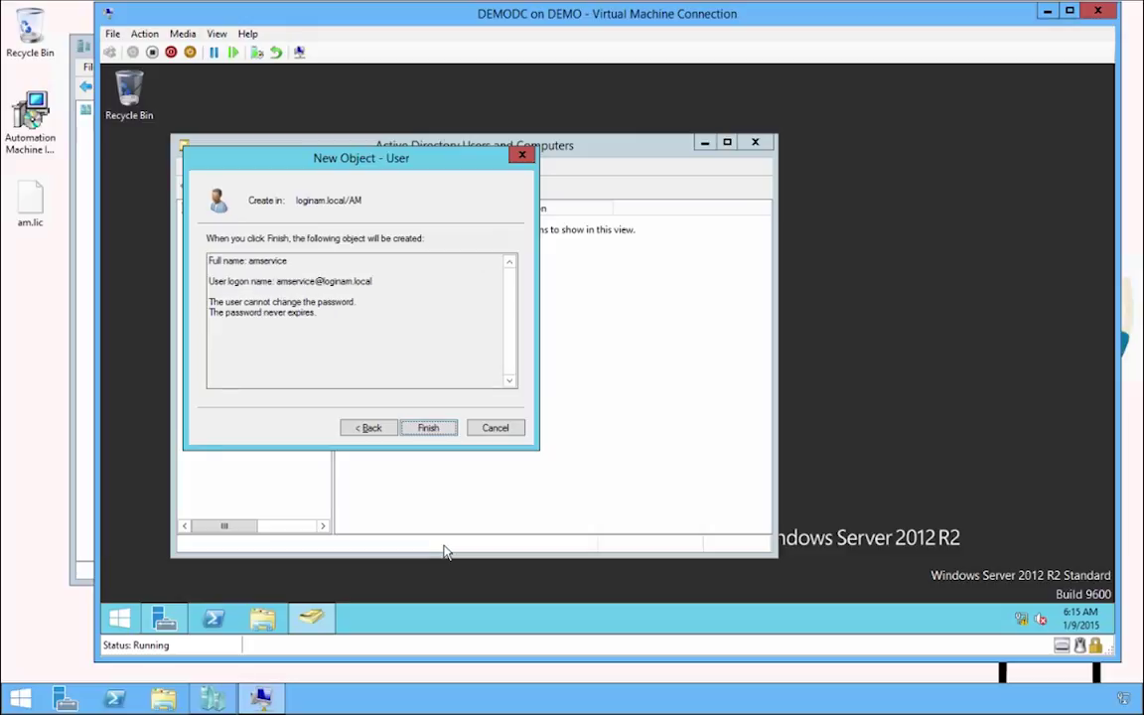
key(Return)
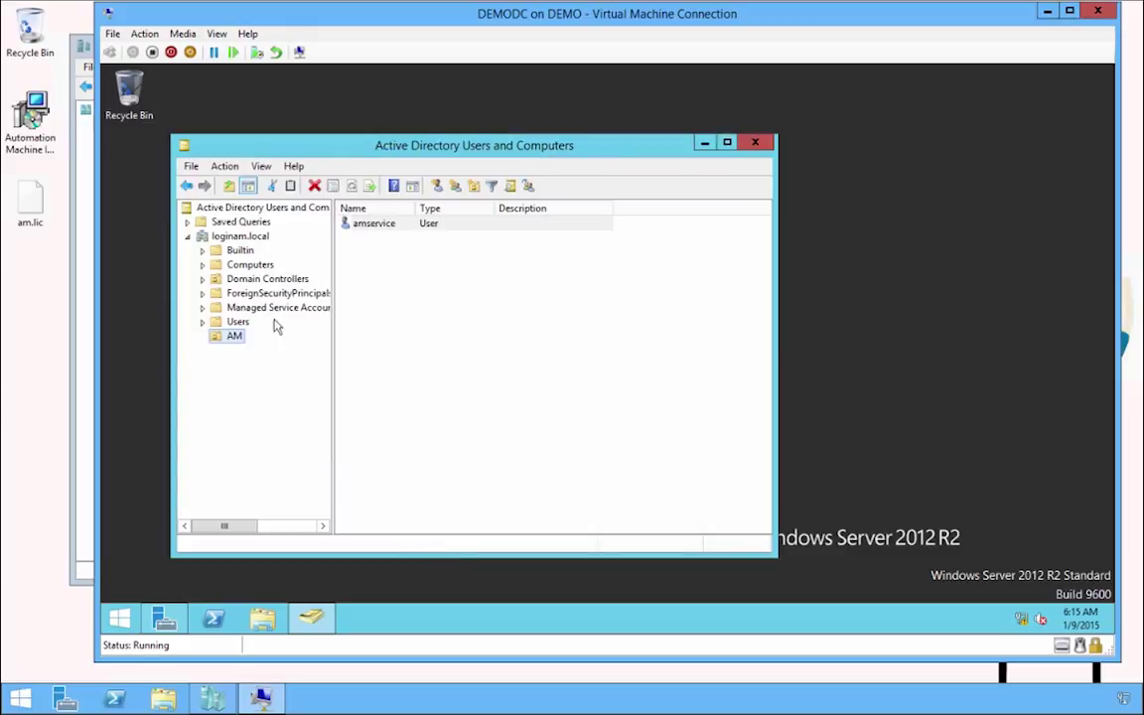
Create organizational unit Staging inside the AM unit.
right_click(235, 339)
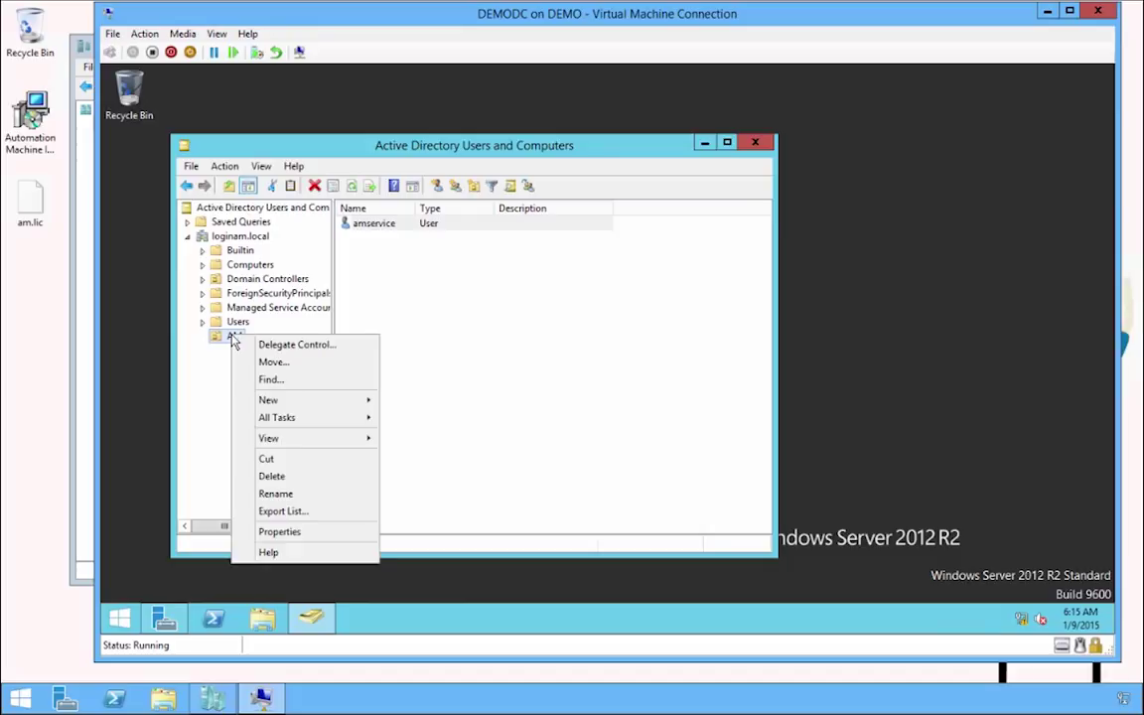
mouse_move(305, 405)
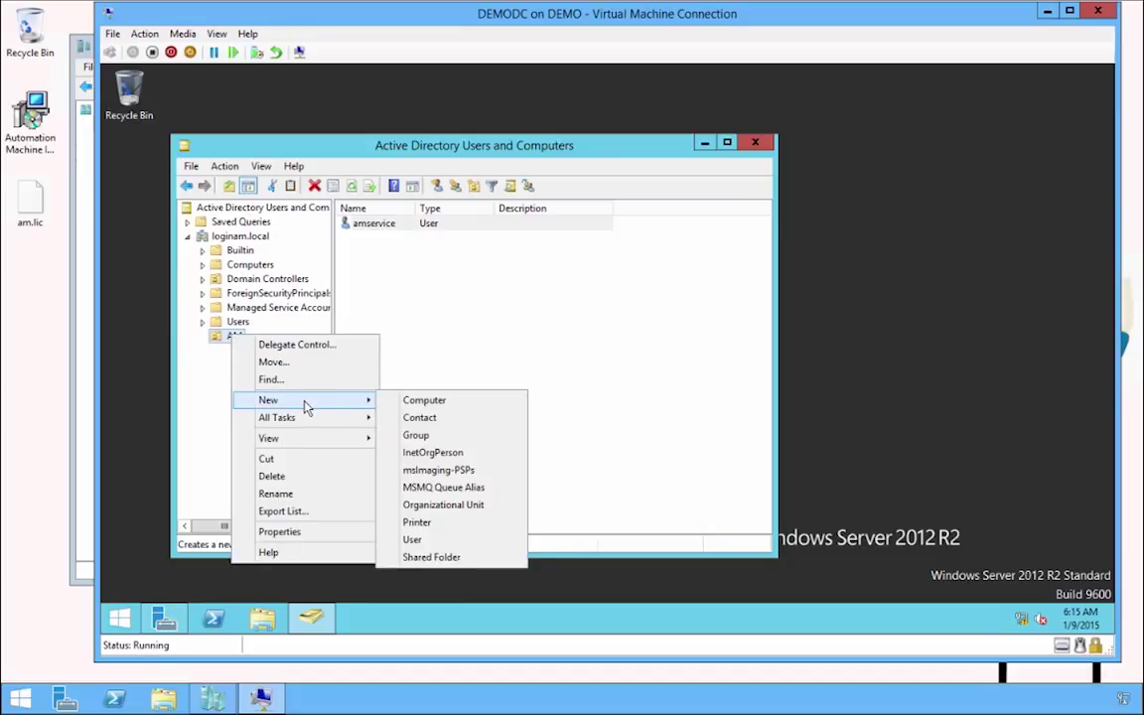
click(439, 504)
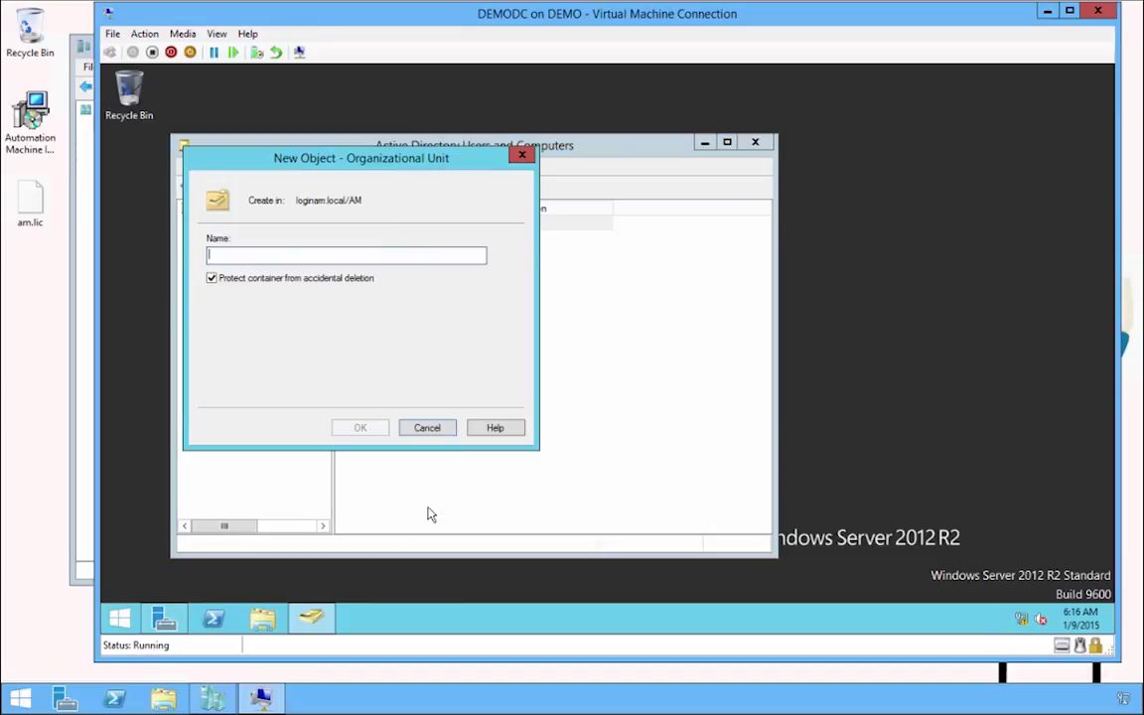
text(Staging)
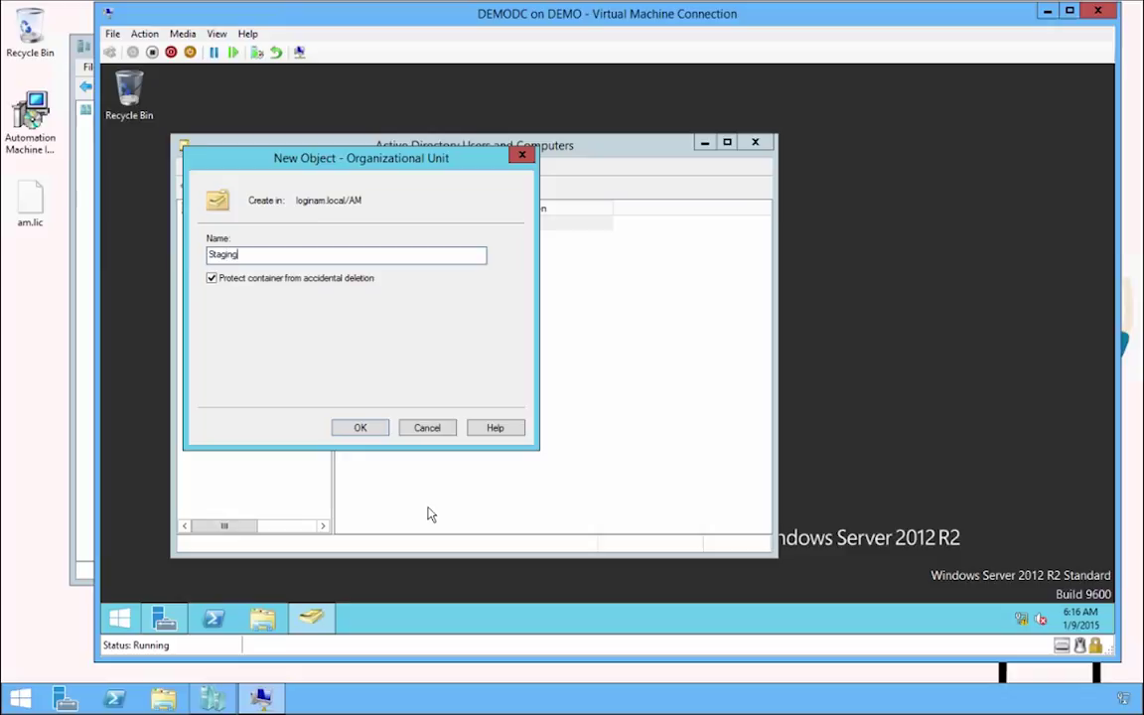
key(Tab)
key(Return)
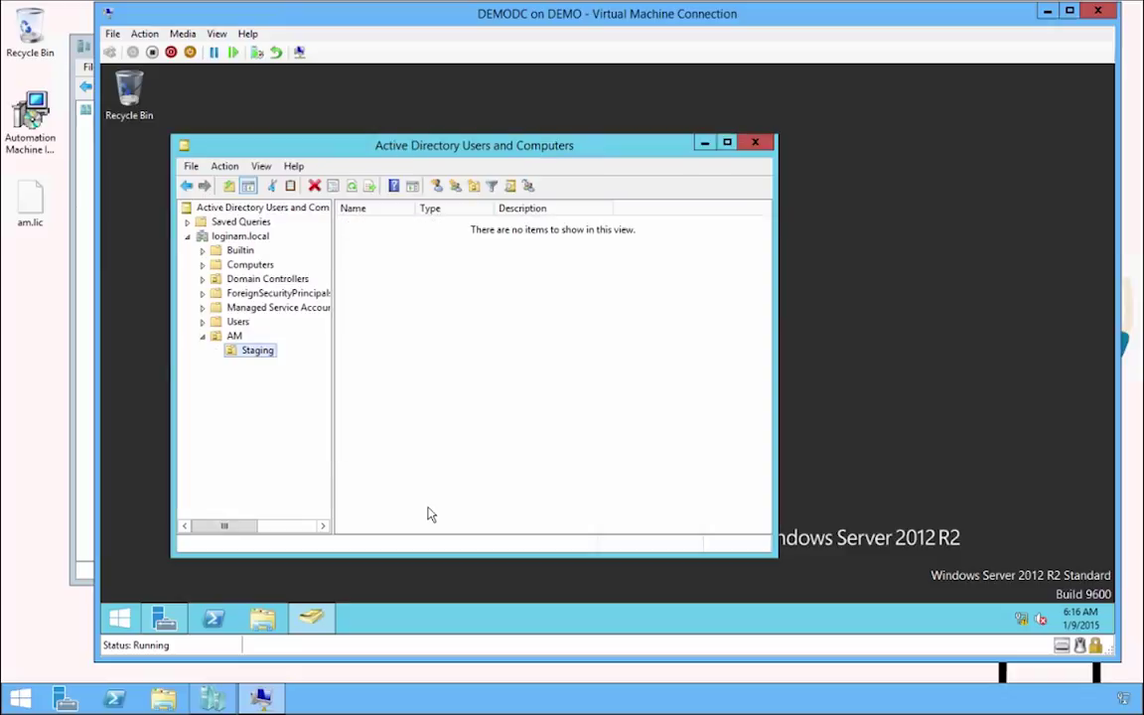
Move all four computers from the Computers container into the Staging unit.
click(253, 266)
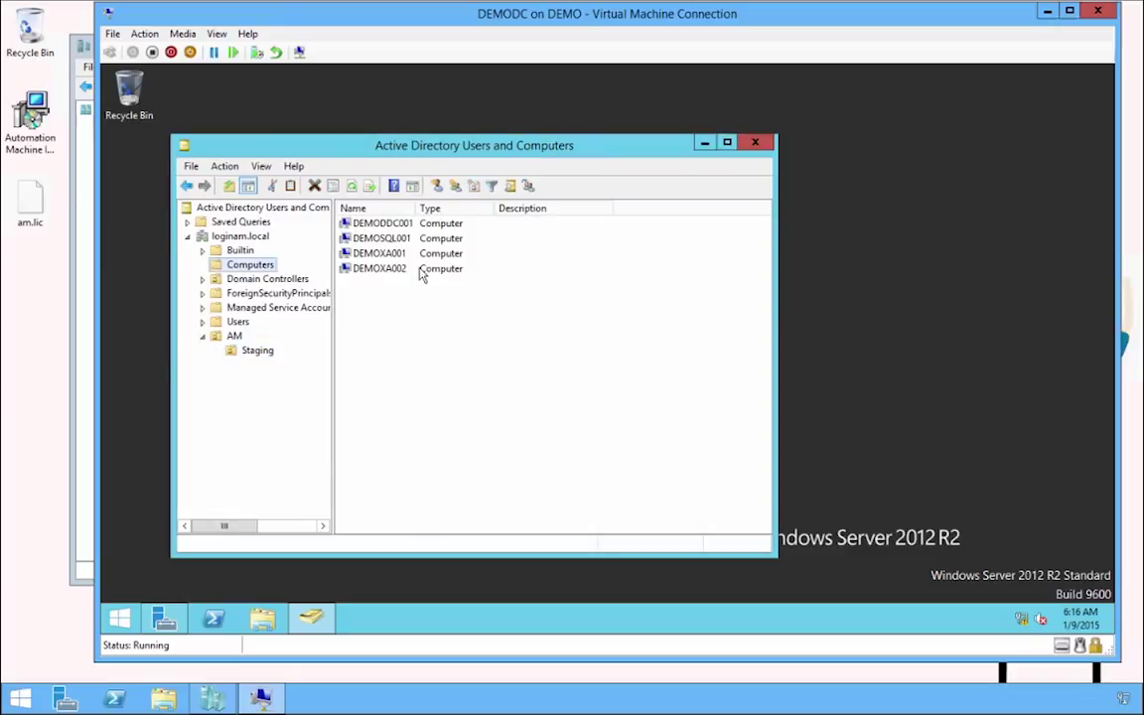
click(397, 225)
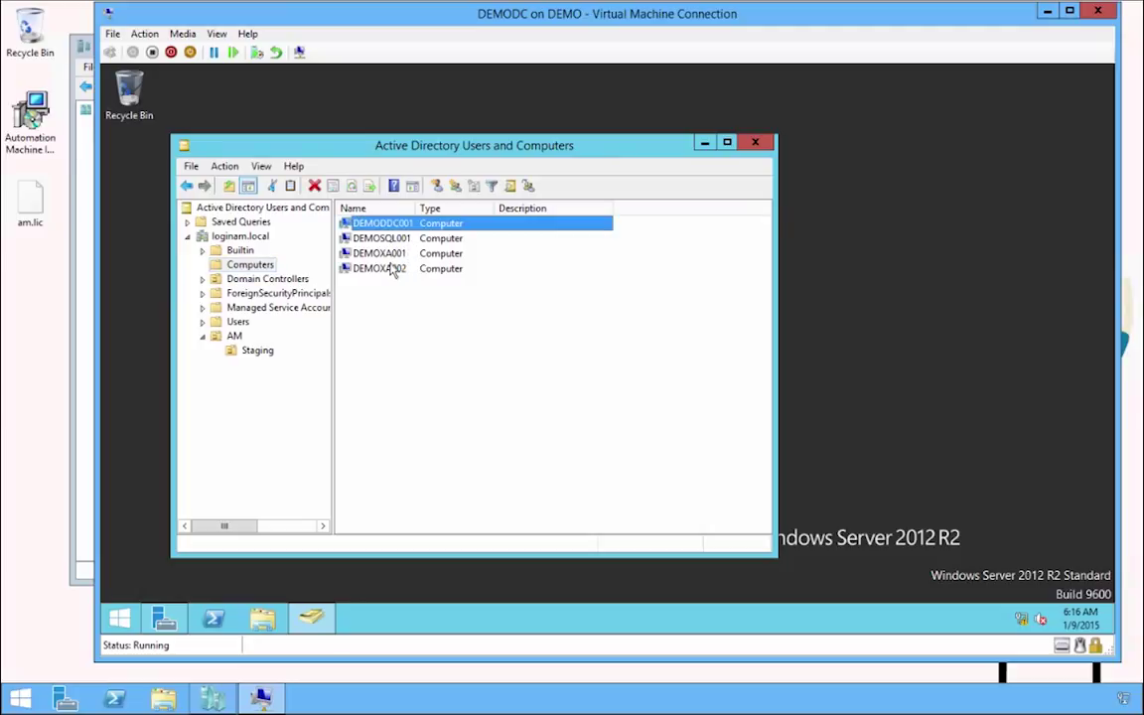
shift+click(394, 268)
drag(388, 269, 264, 355)
click(418, 401)
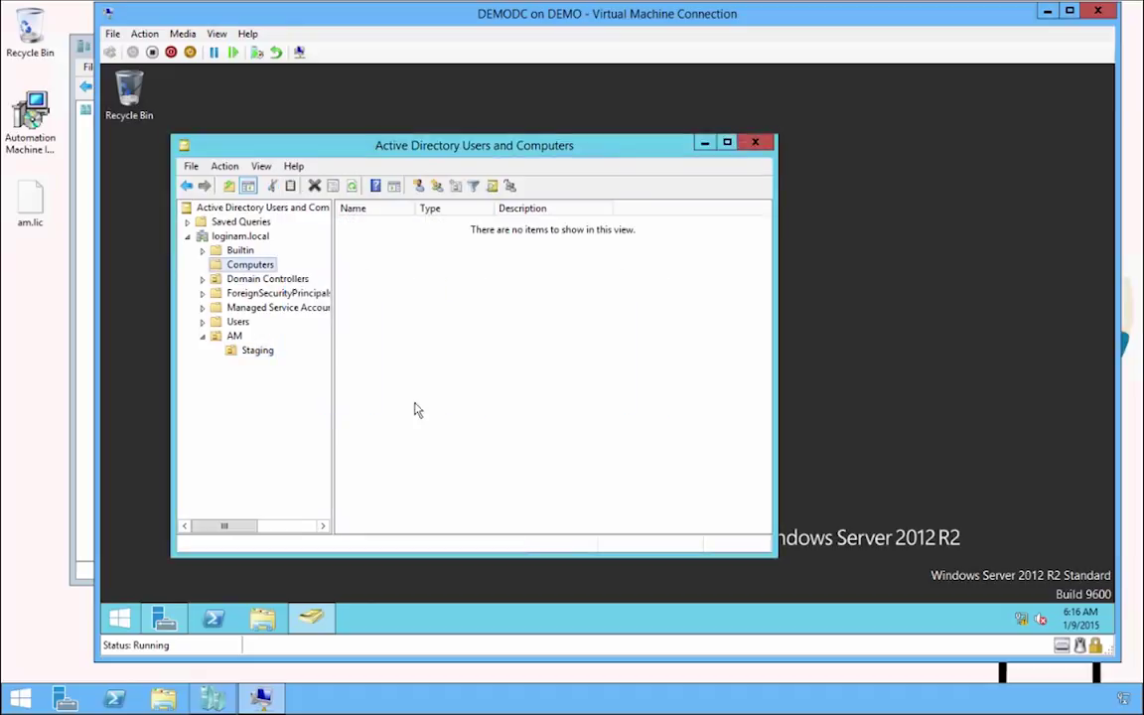
click(231, 336)
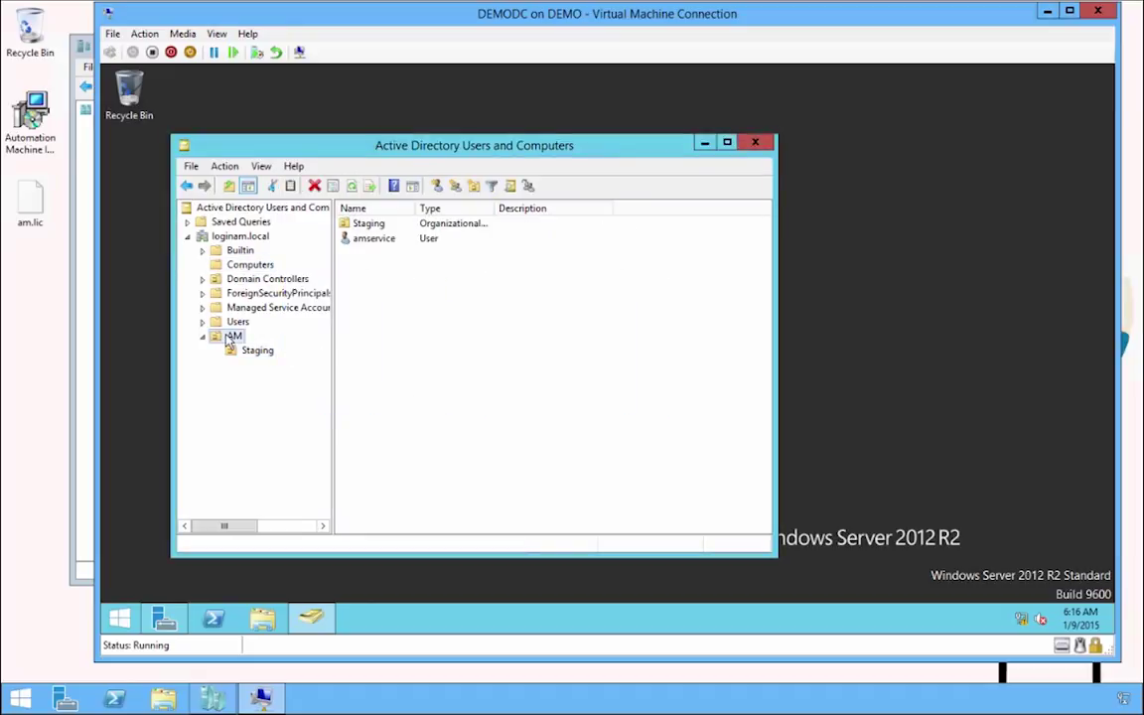
right_click(232, 337)
Begin delegating control over AM and choose amservice as the delegate.
click(256, 344)
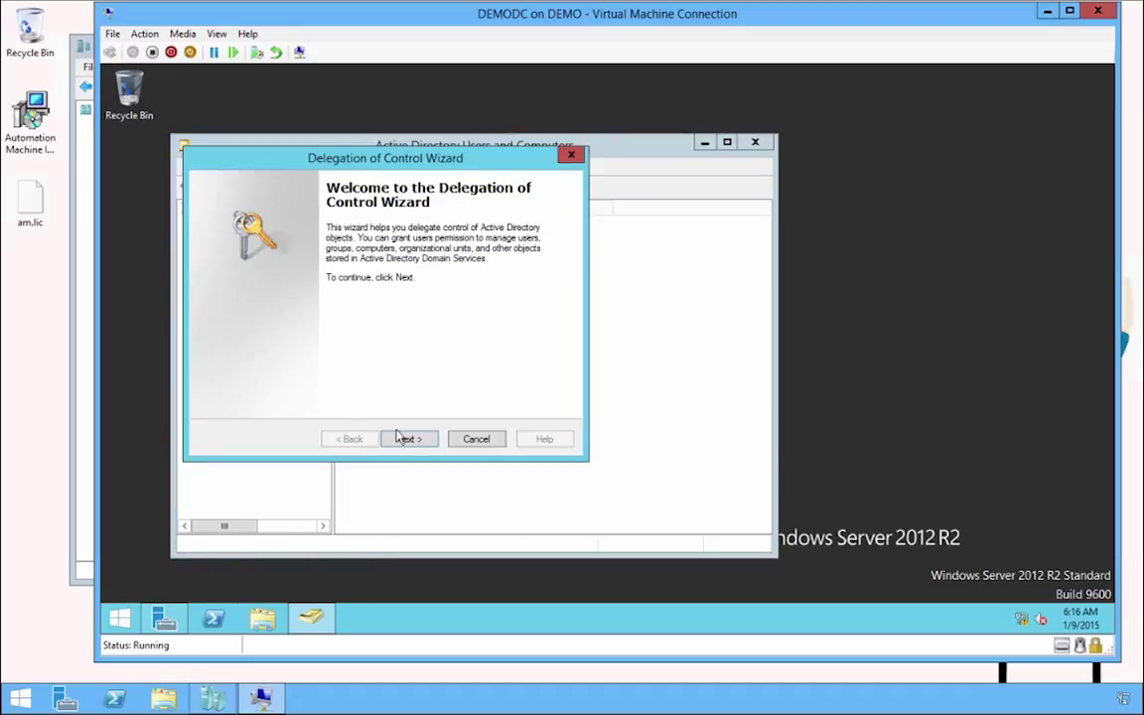
click(422, 444)
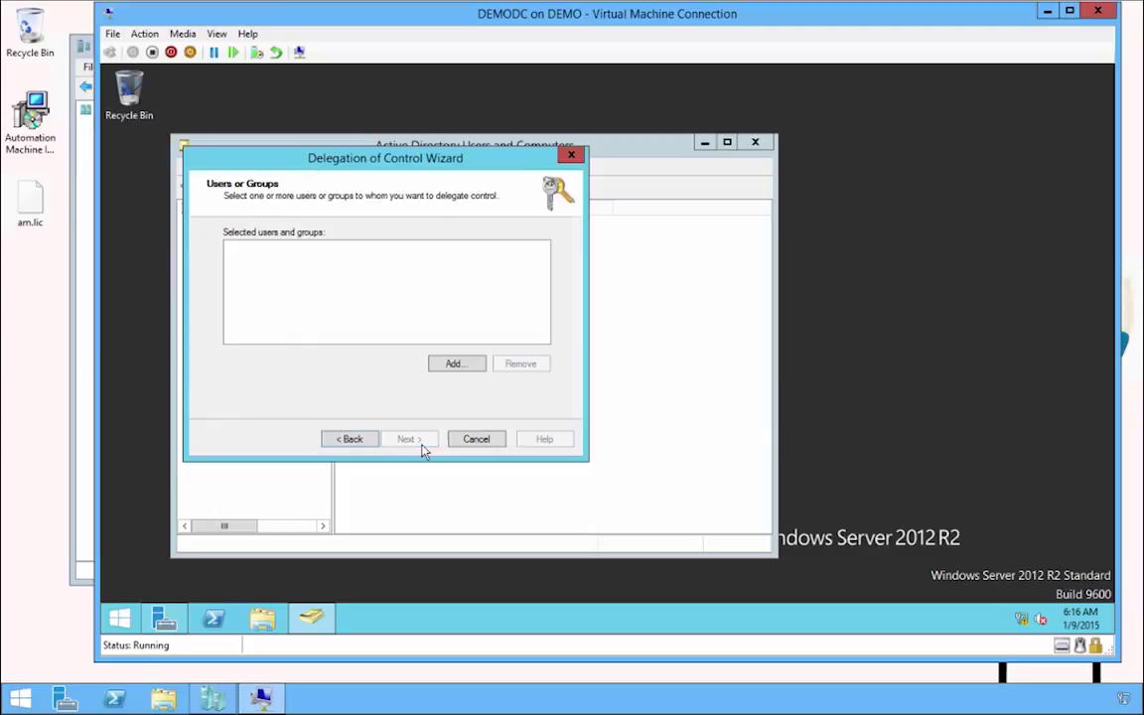
click(453, 364)
text(amser)
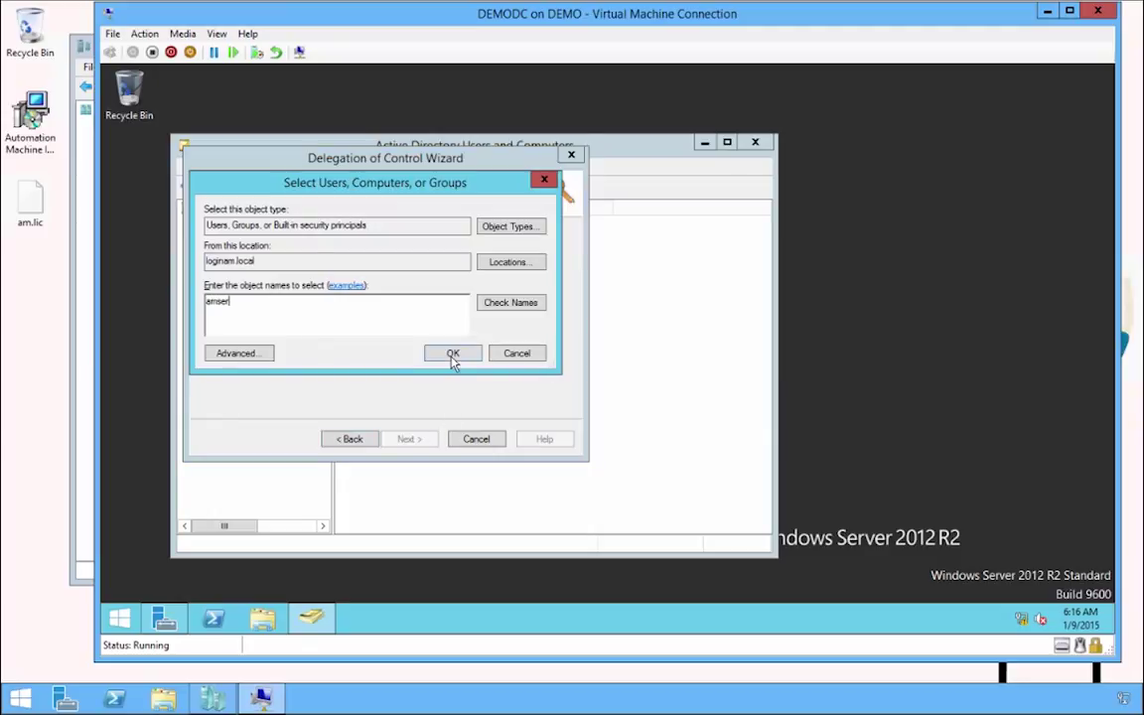
text(vice)
click(513, 307)
click(465, 354)
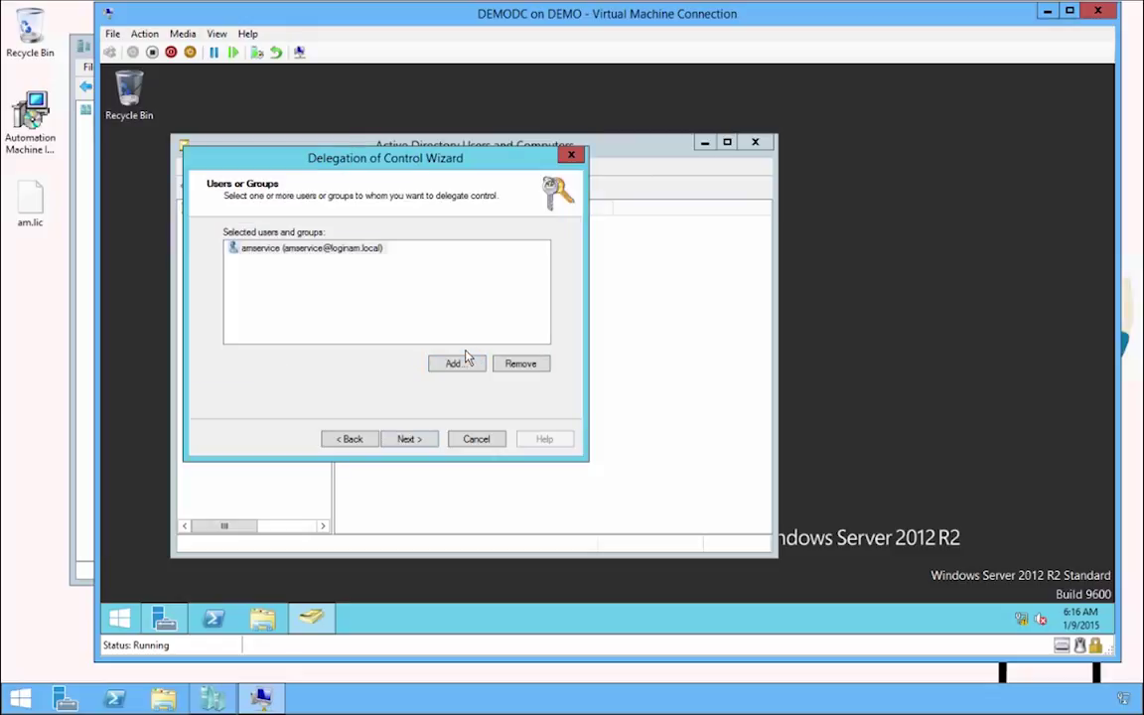
click(412, 440)
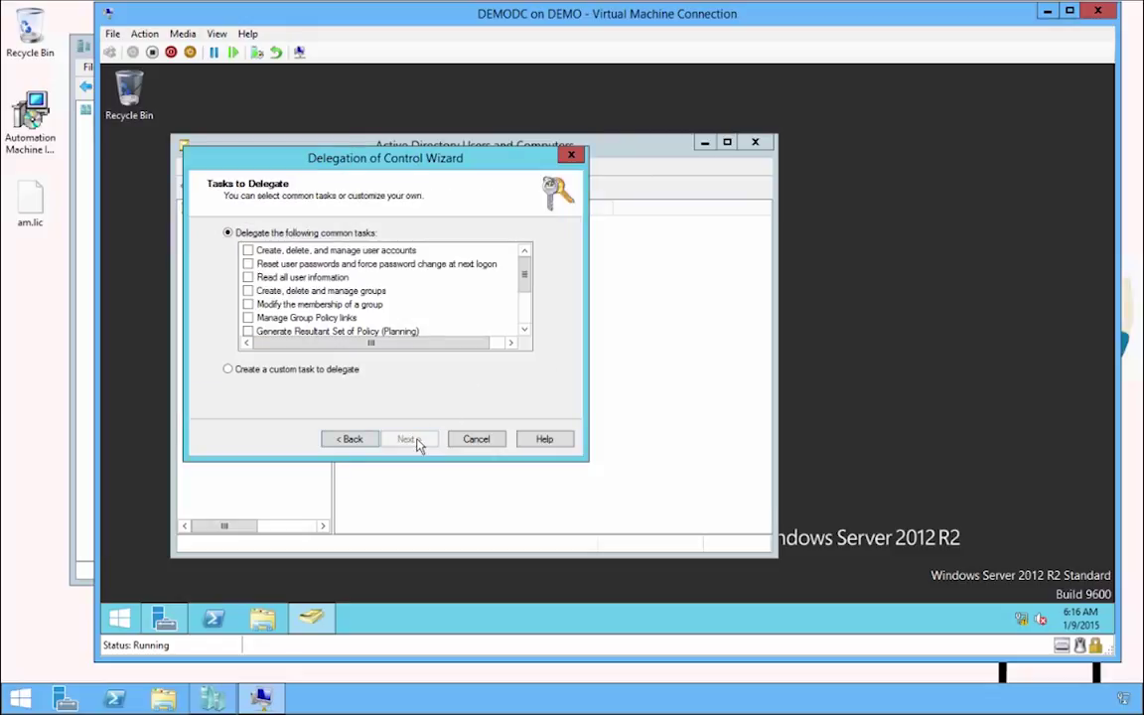
Delegate a custom task granting amservice Full Control over AM and finish the wizard.
click(298, 369)
click(409, 440)
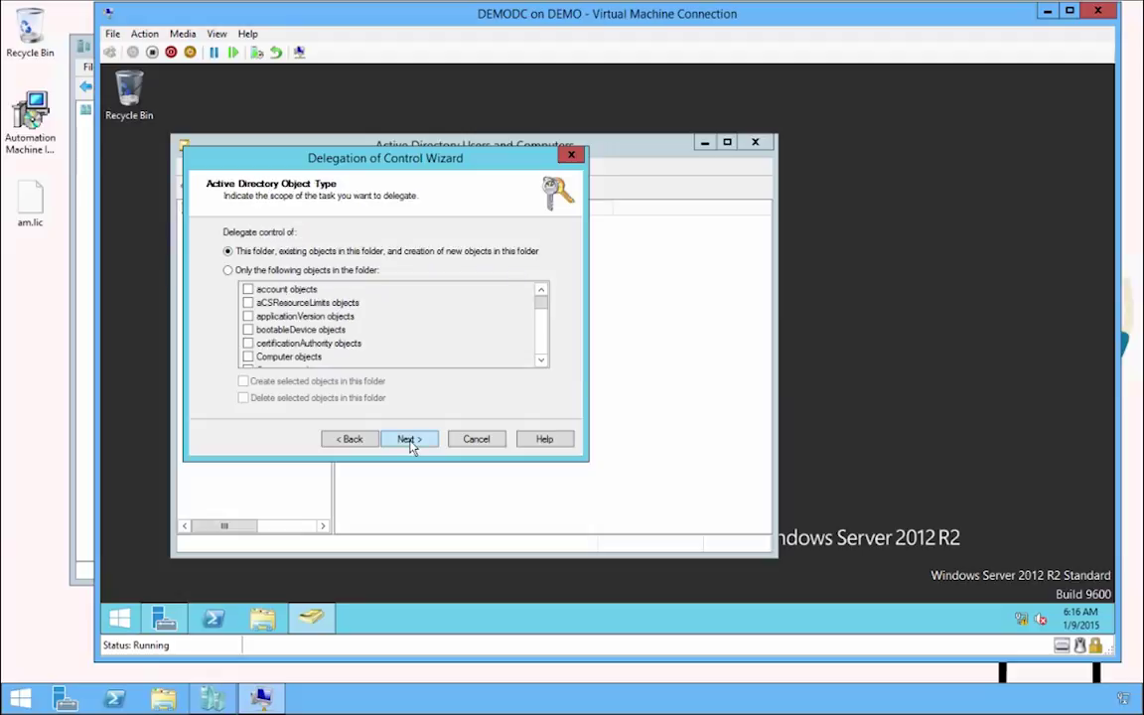
click(411, 440)
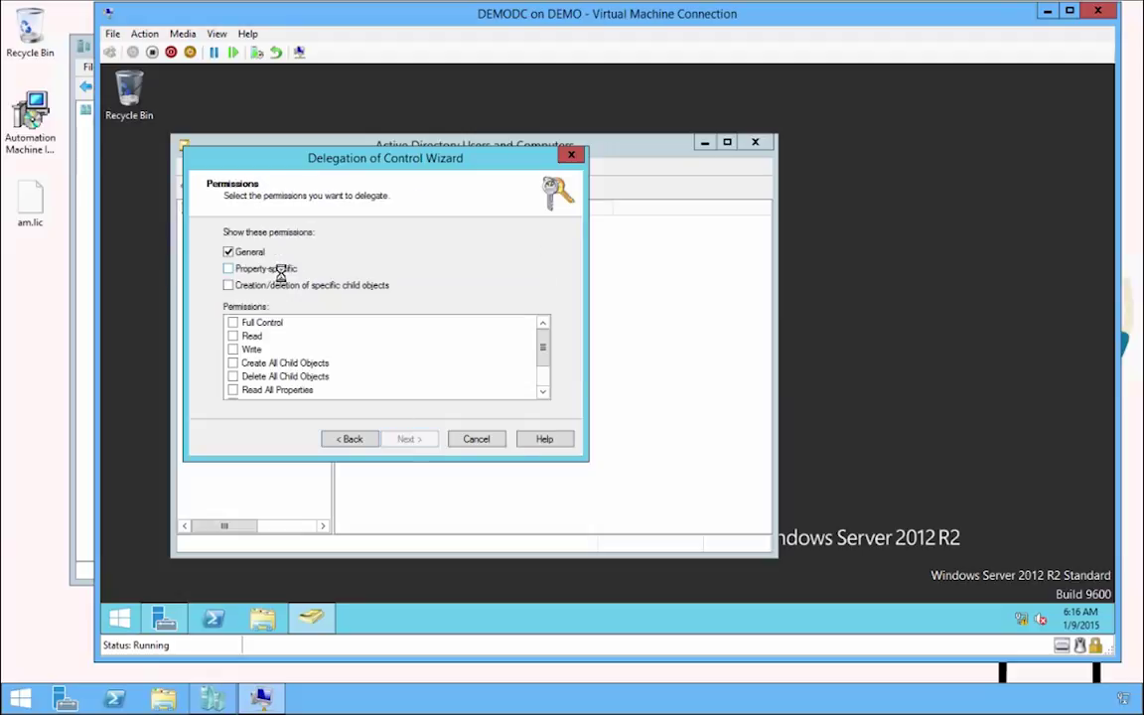
click(228, 268)
click(228, 285)
click(233, 322)
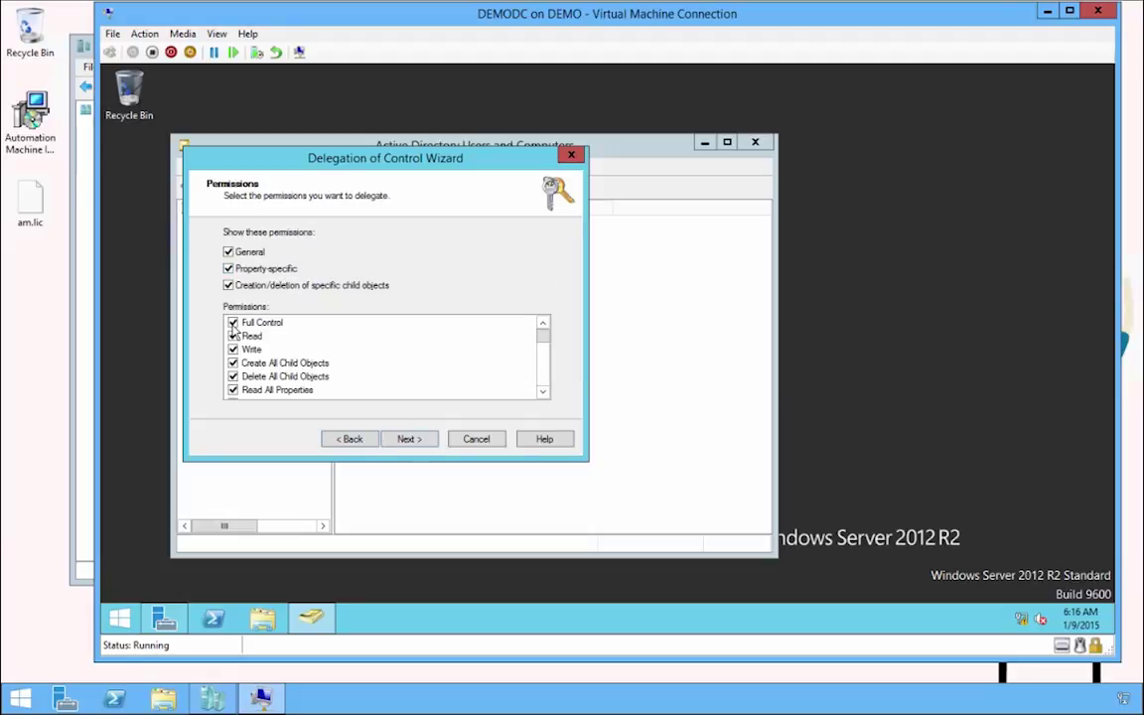
click(409, 440)
click(409, 440)
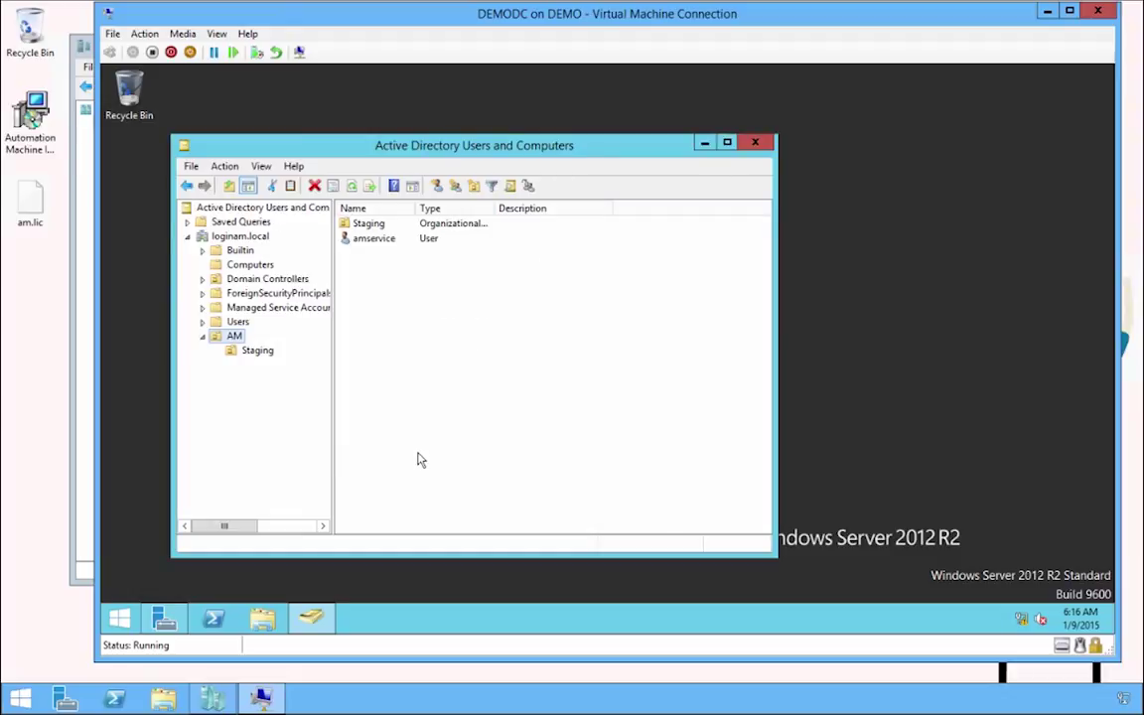
Launch the Group Policy Management console with gpmc.msc.
click(119, 619)
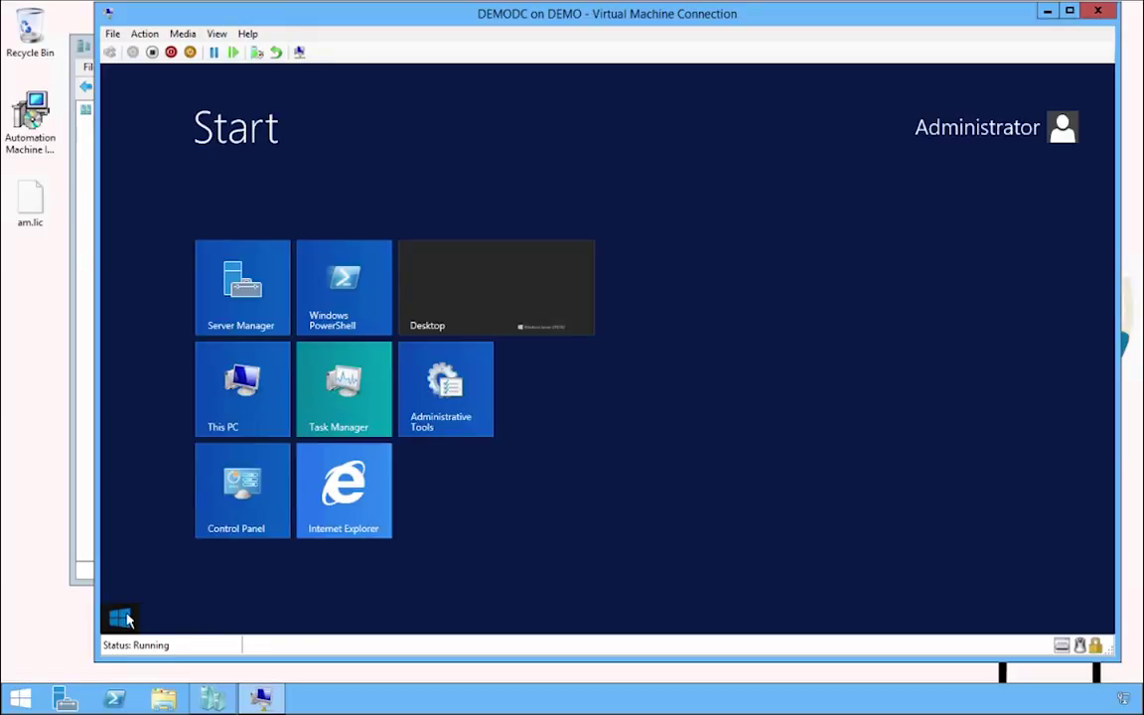
text(gpmc.msc)
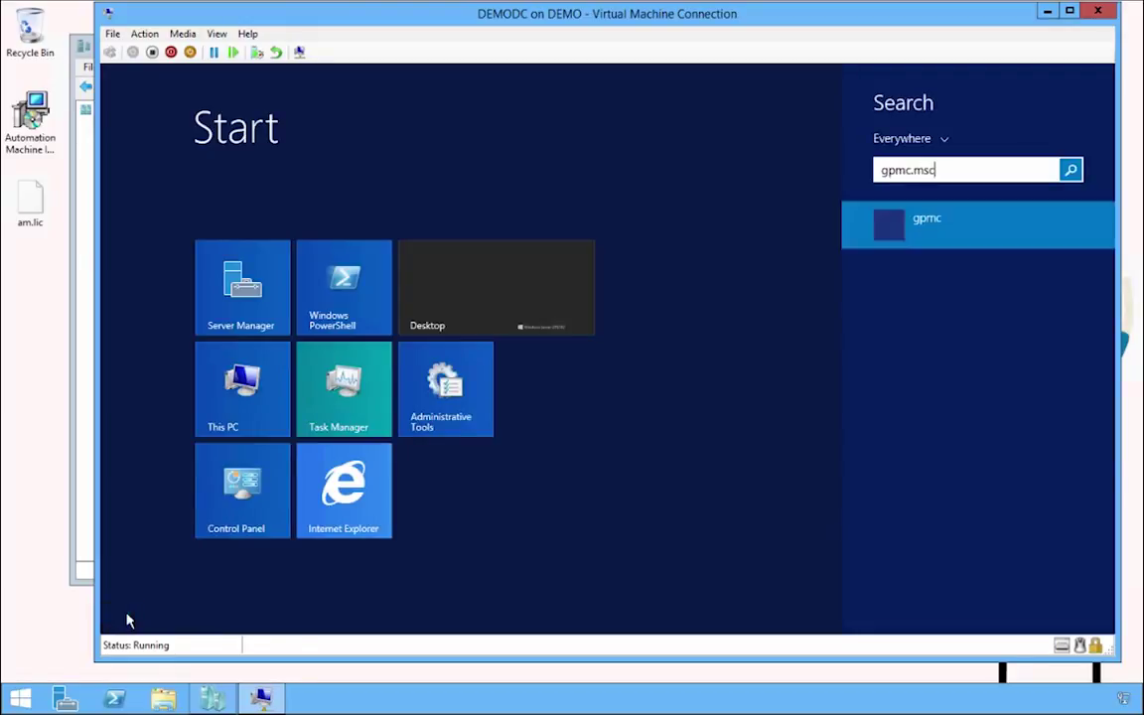
key(Return)
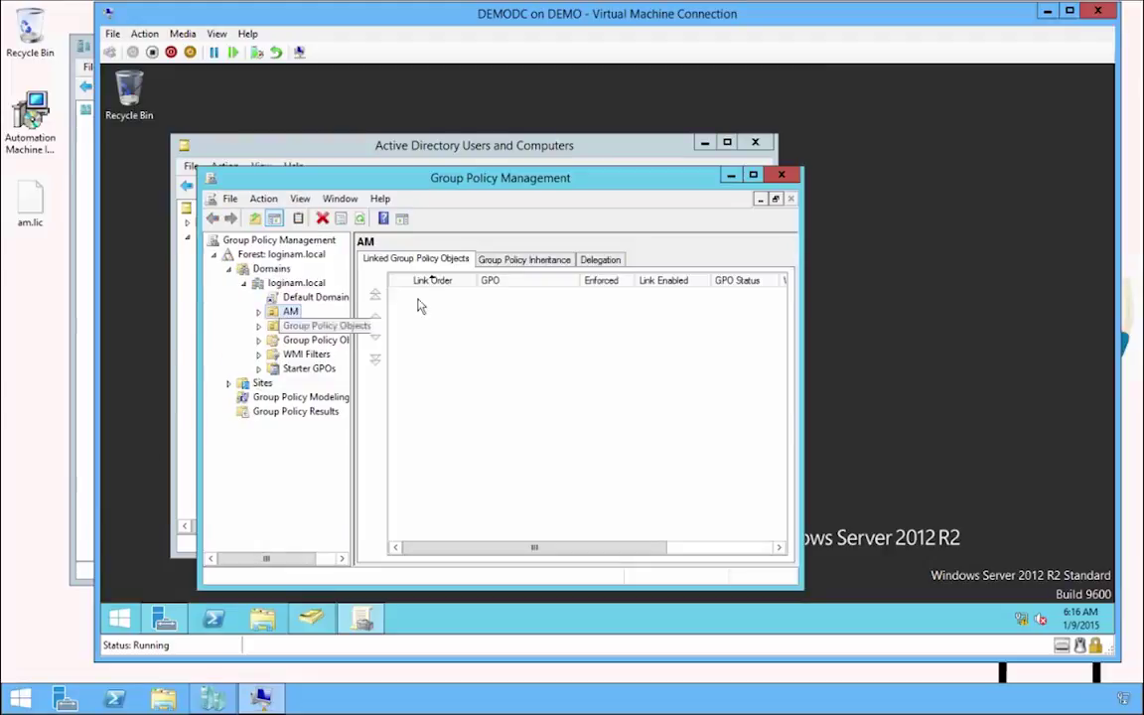
Create a GPO named 'AM initial security' linked to the AM unit.
right_click(294, 314)
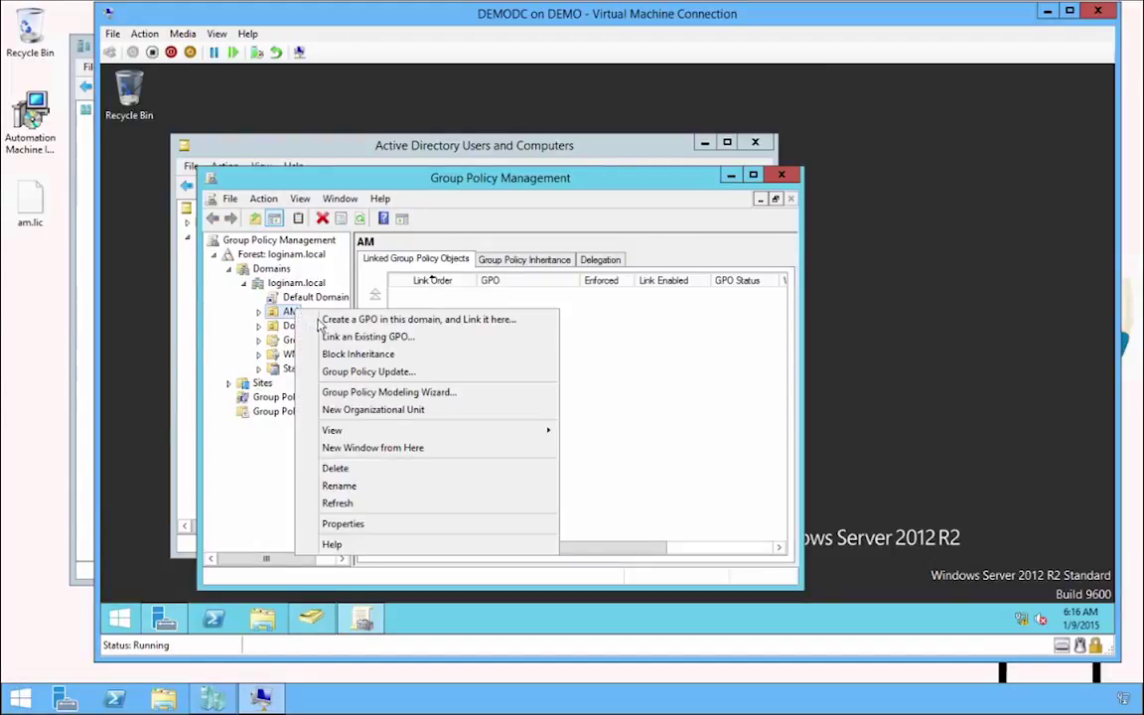
click(328, 320)
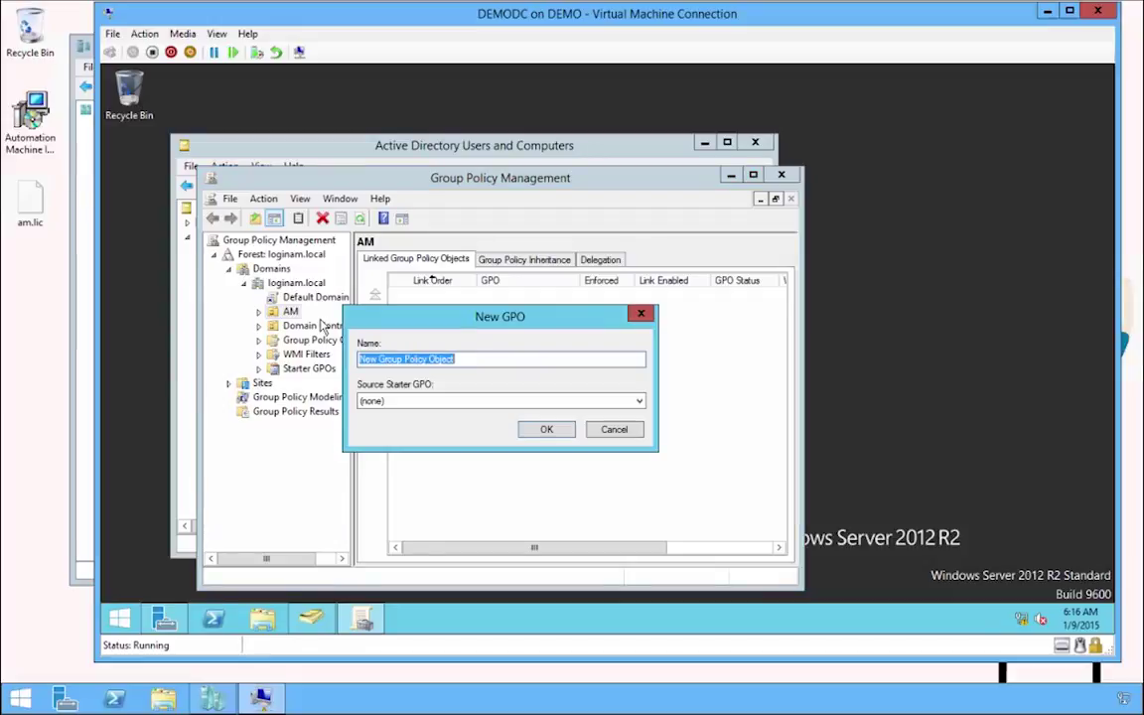
text(AM)
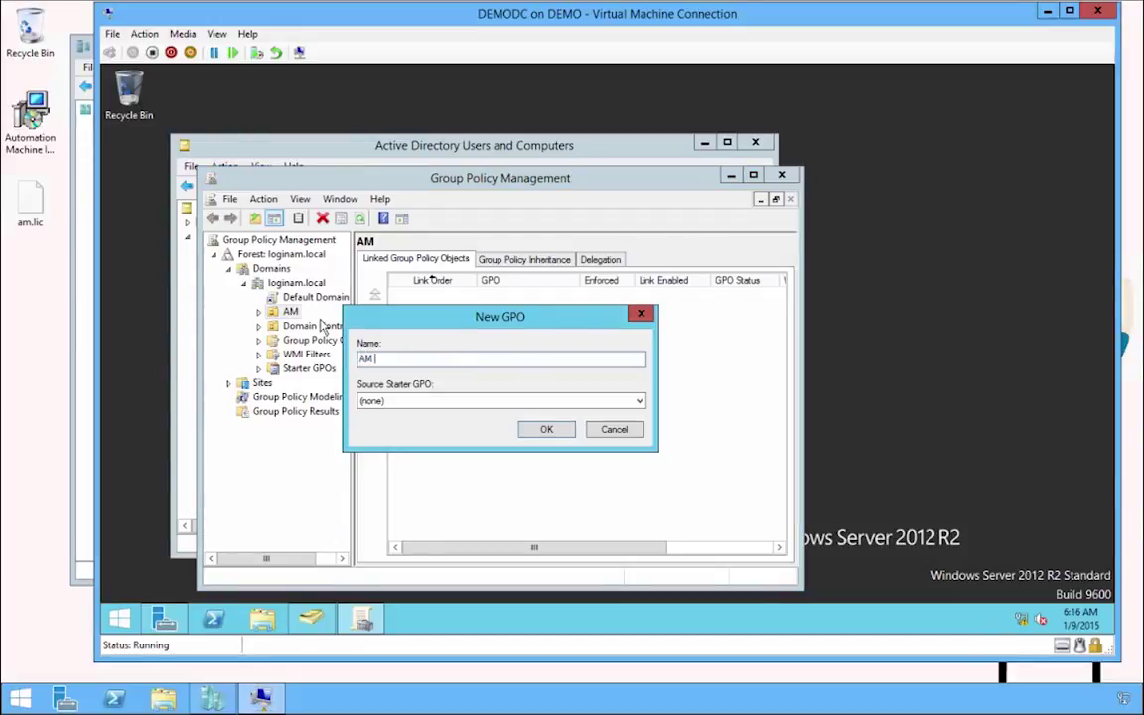
text( initial security)
key(Return)
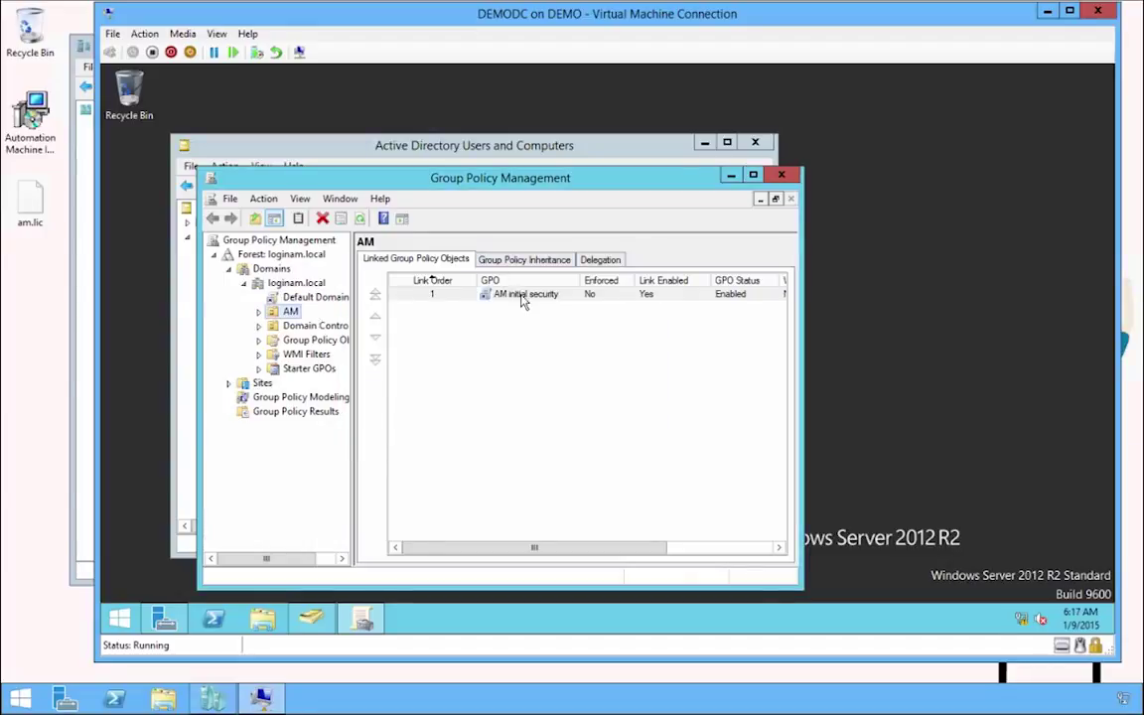
right_click(501, 294)
Edit the GPO and navigate to Computer Configuration Security Settings > Restricted Groups.
click(541, 305)
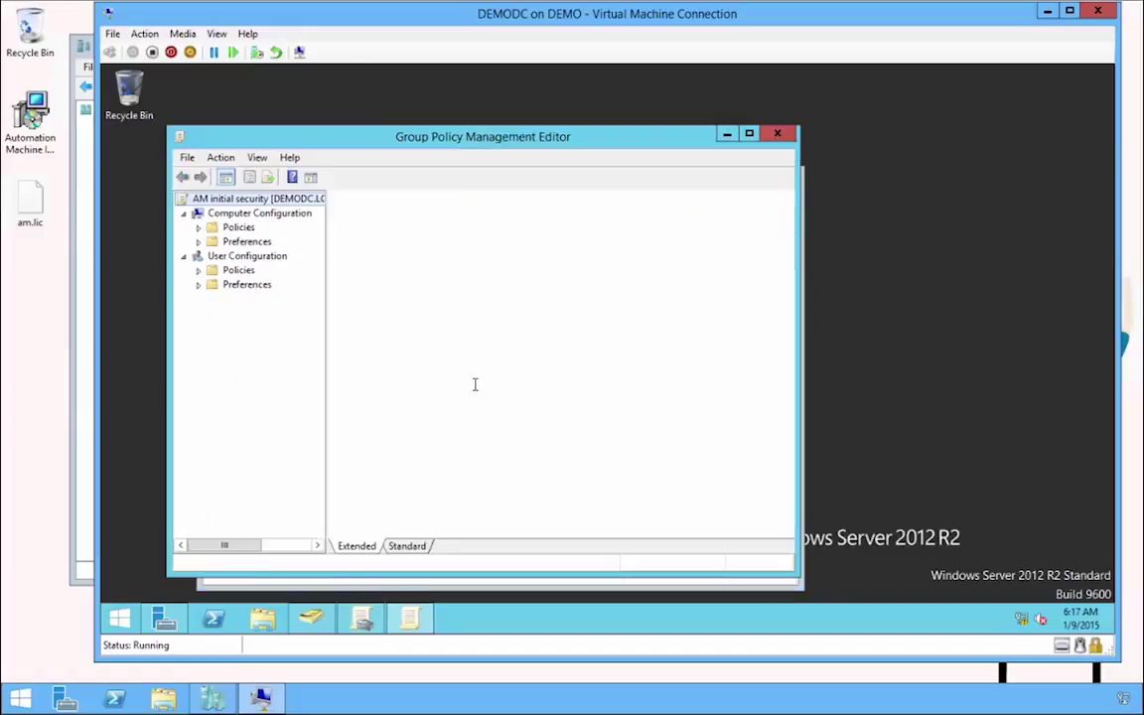
click(238, 228)
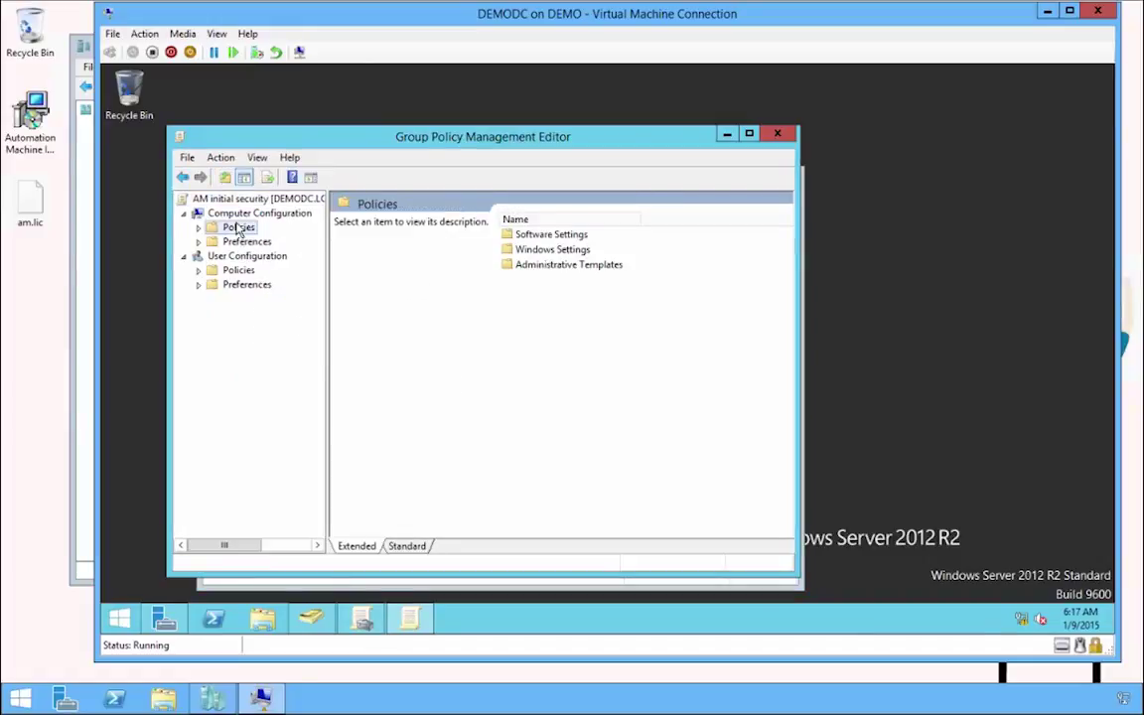
double_click(238, 229)
click(259, 256)
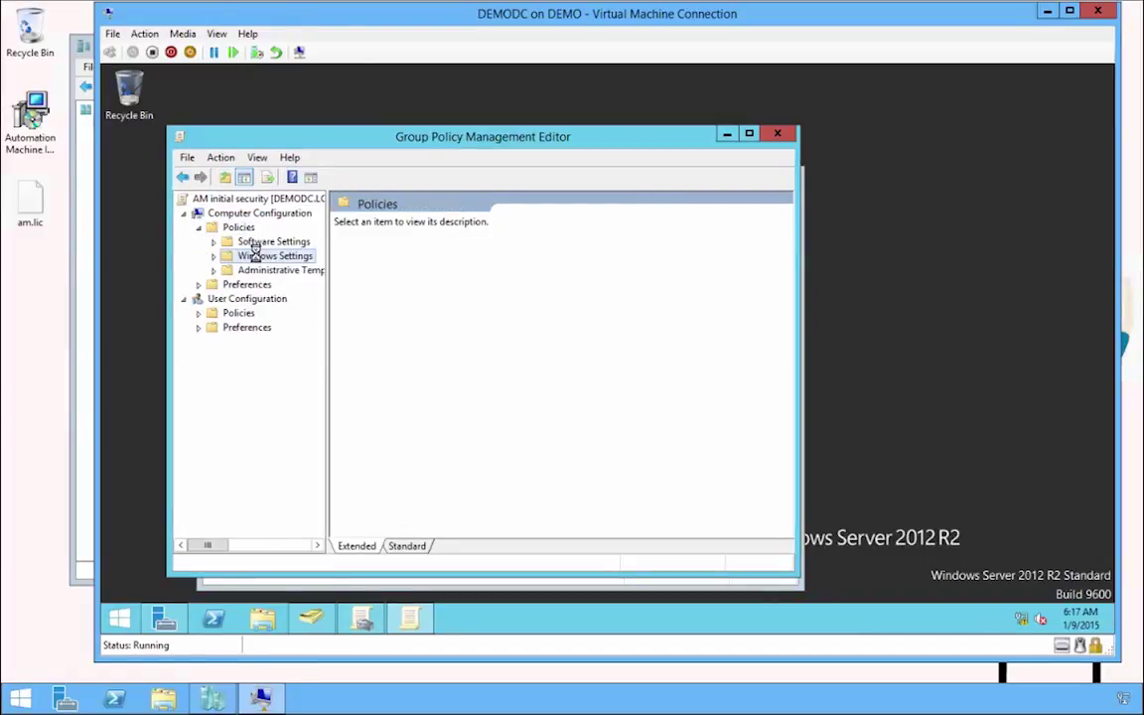
double_click(281, 300)
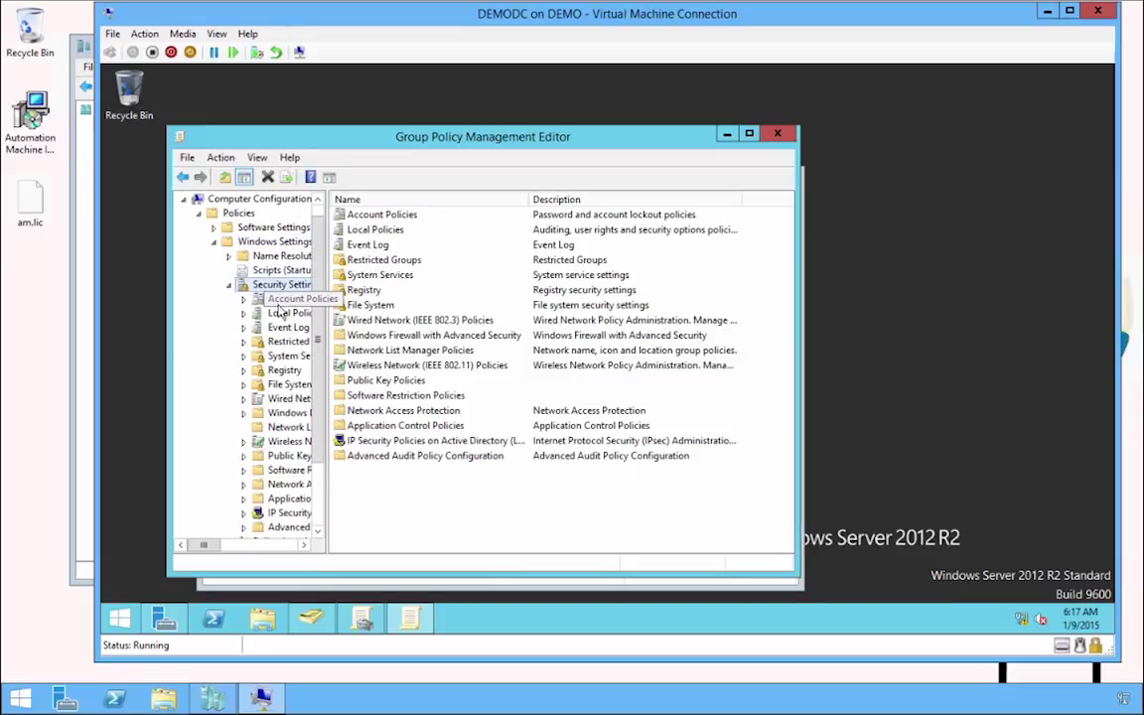
click(287, 341)
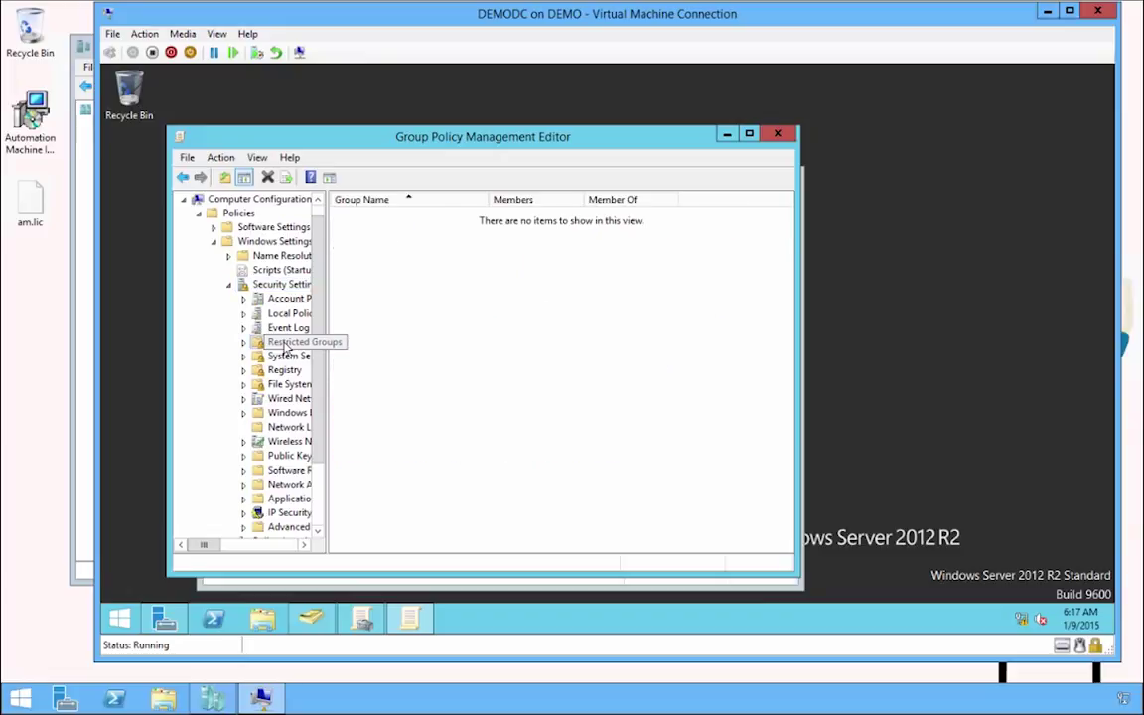
Add Administrators as a restricted group.
right_click(476, 344)
click(491, 348)
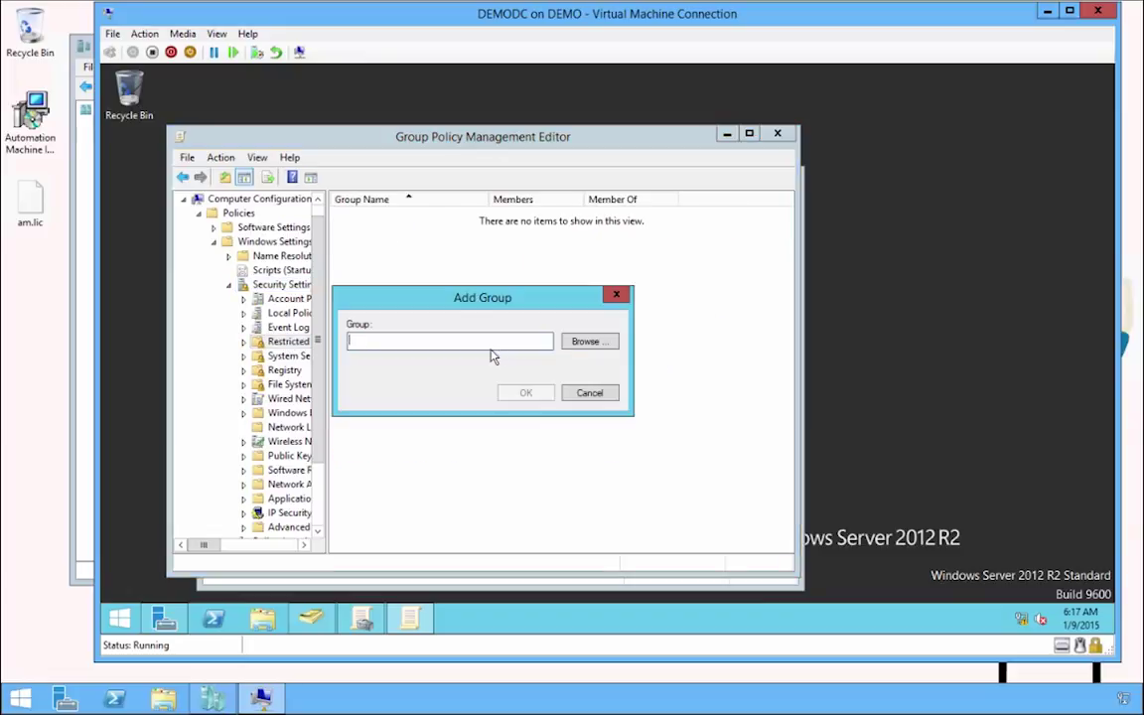
text(Administrators)
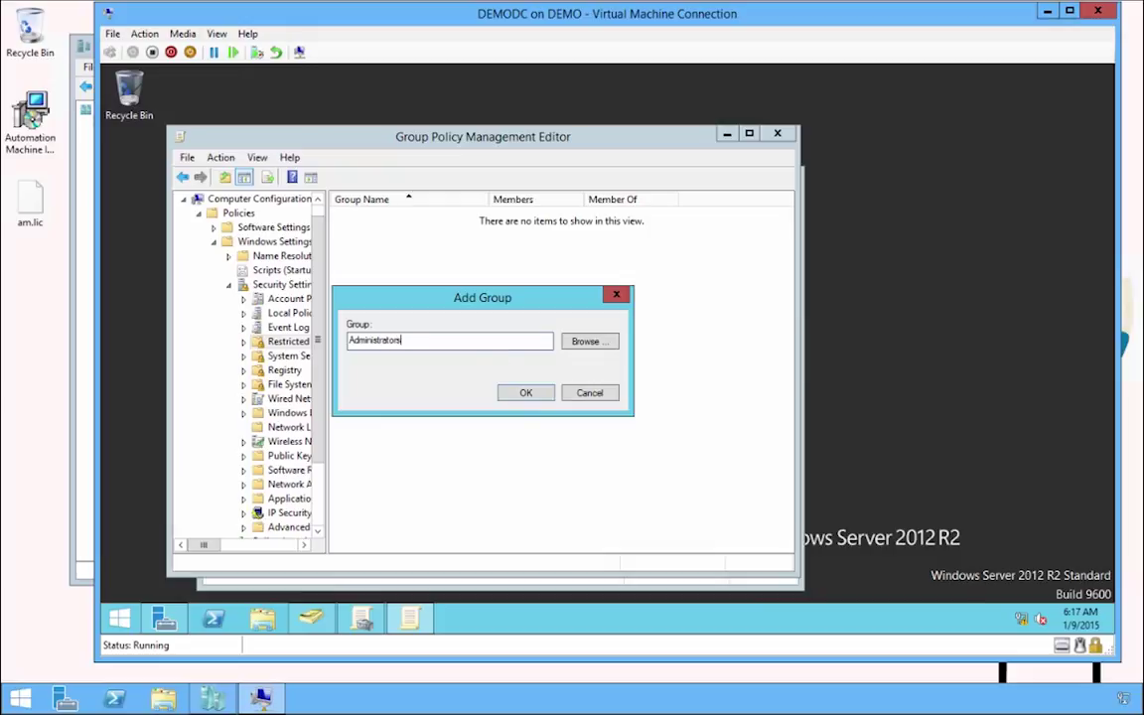
click(527, 399)
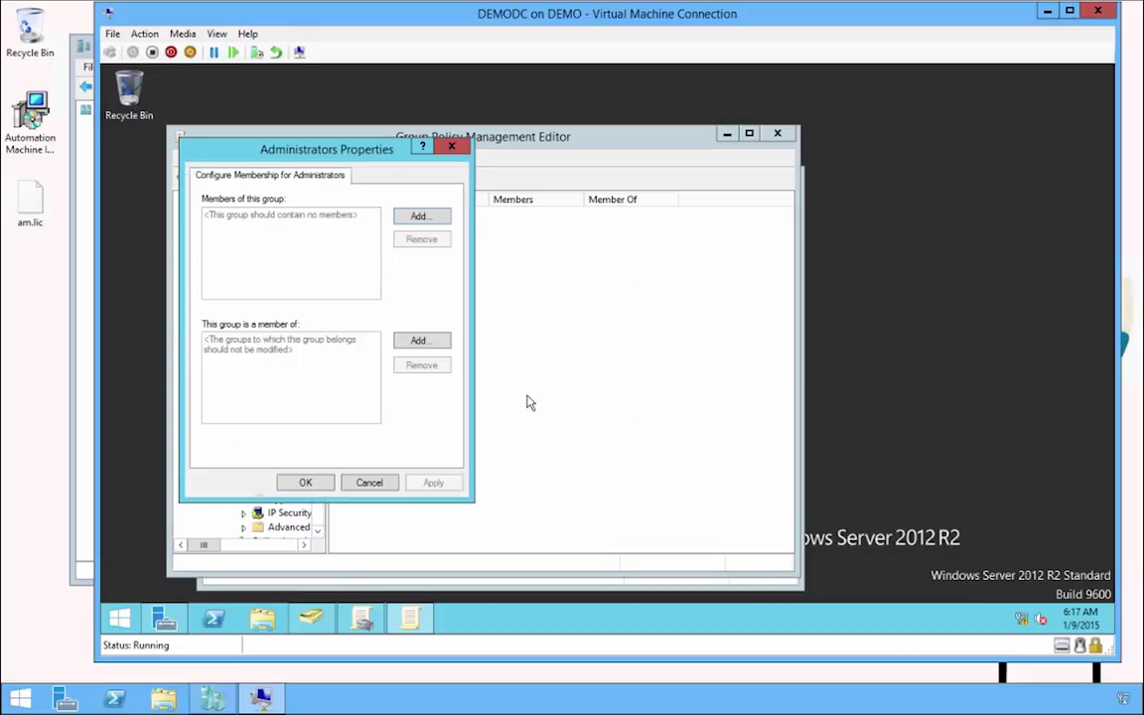
Add Administrator as a member of the Administrators restricted group.
click(418, 217)
text(Admi)
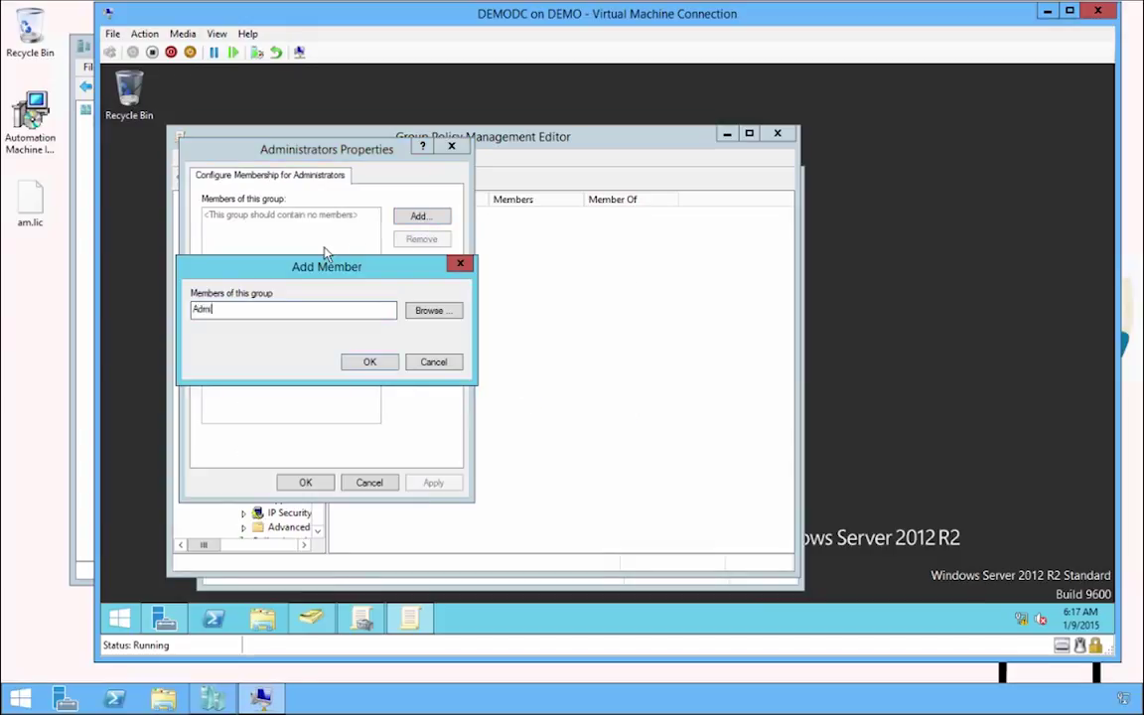
text(nistrator)
click(388, 362)
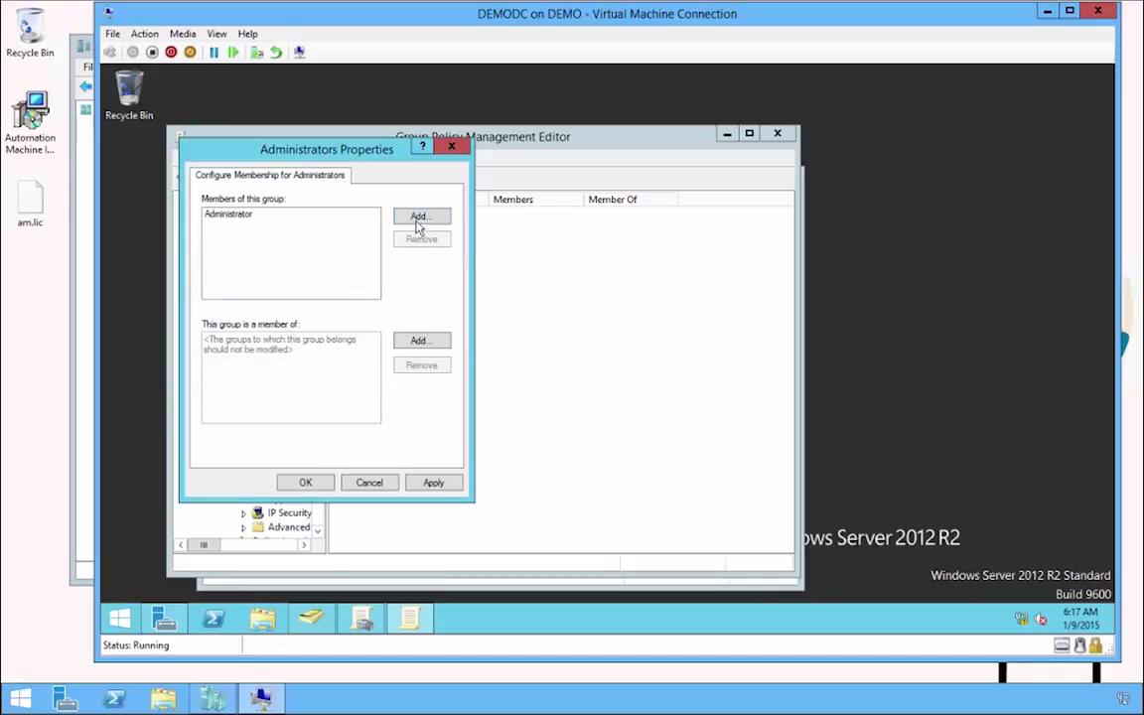
Add loginam\Domain Admins and loginam\amservice as members and apply the changes.
click(418, 221)
click(427, 310)
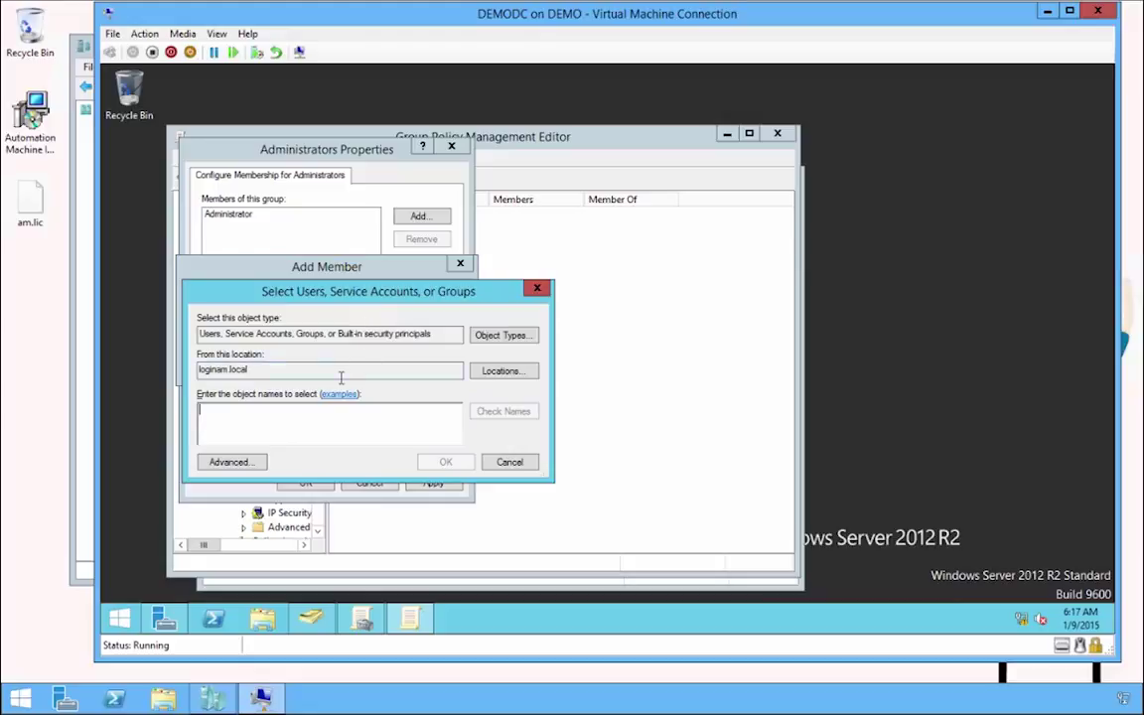
text(Domain)
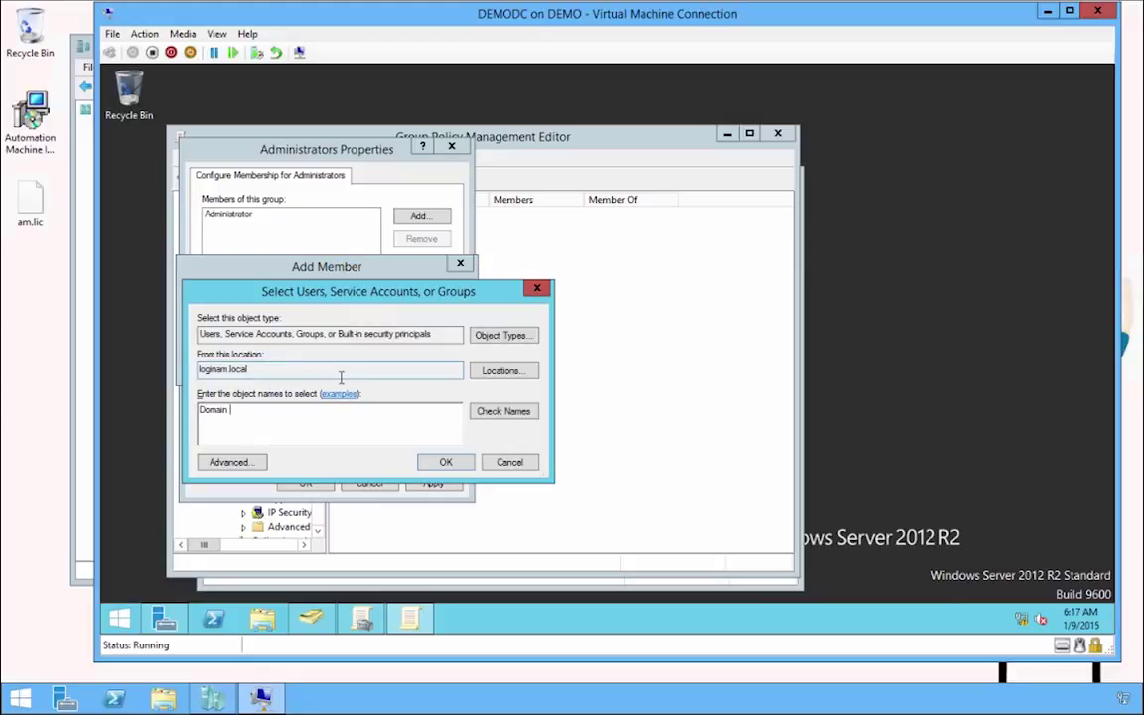
text( Admins;amservice)
click(530, 411)
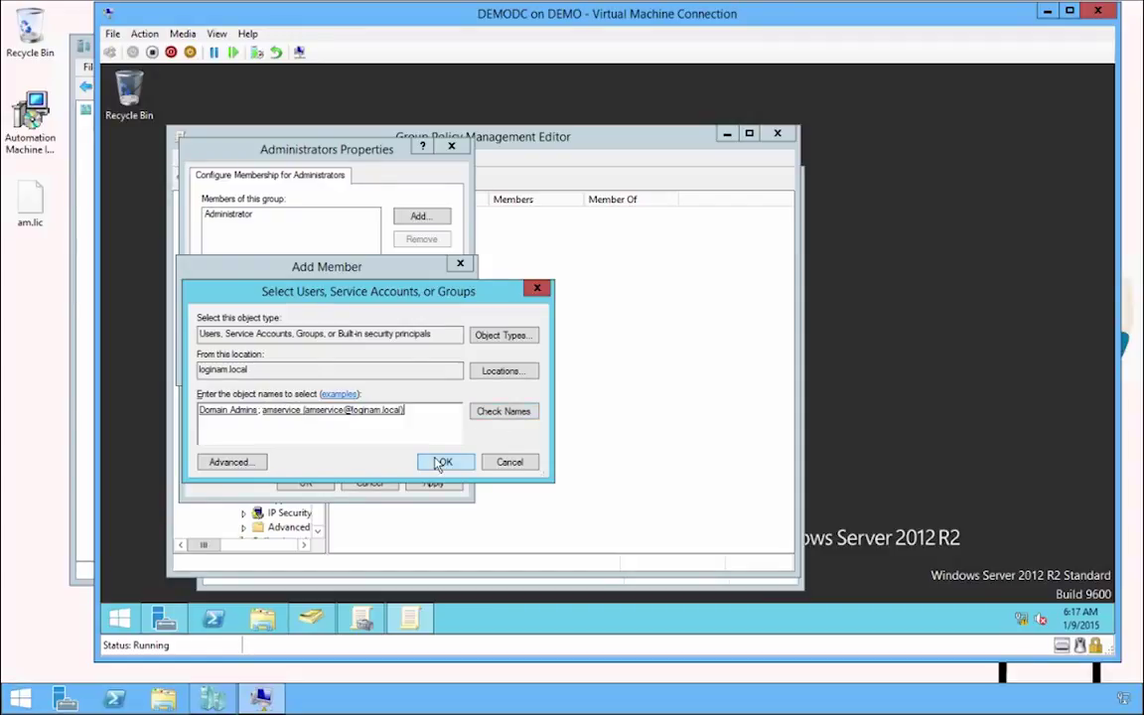
click(441, 463)
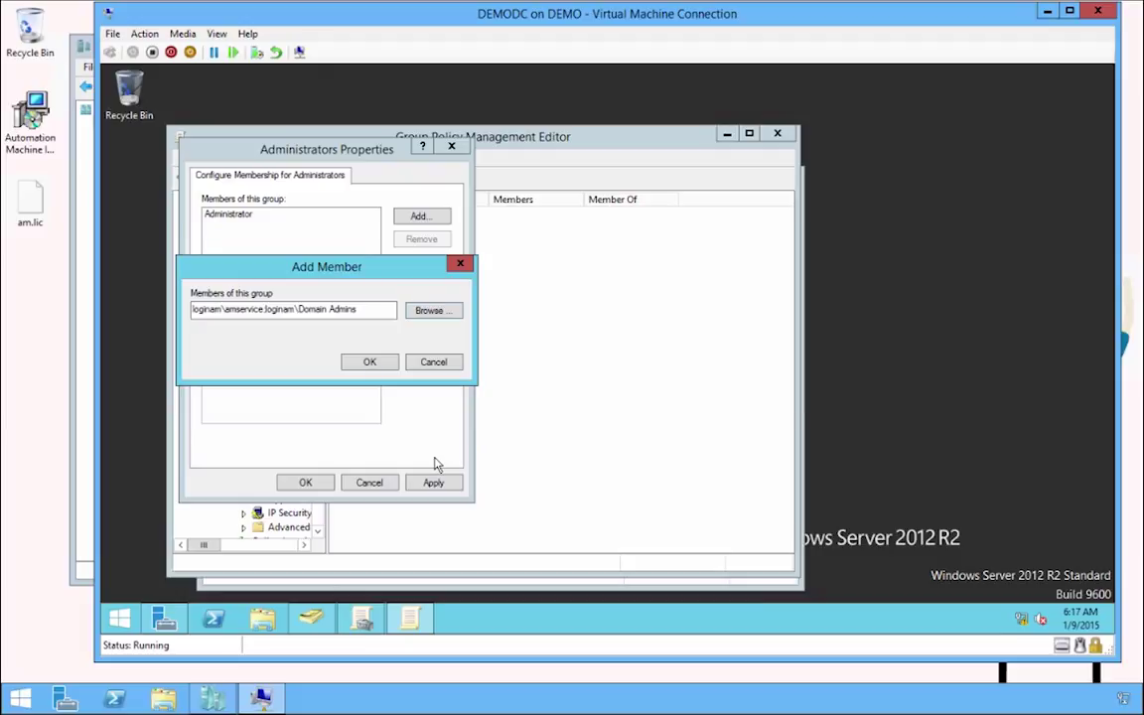
click(366, 364)
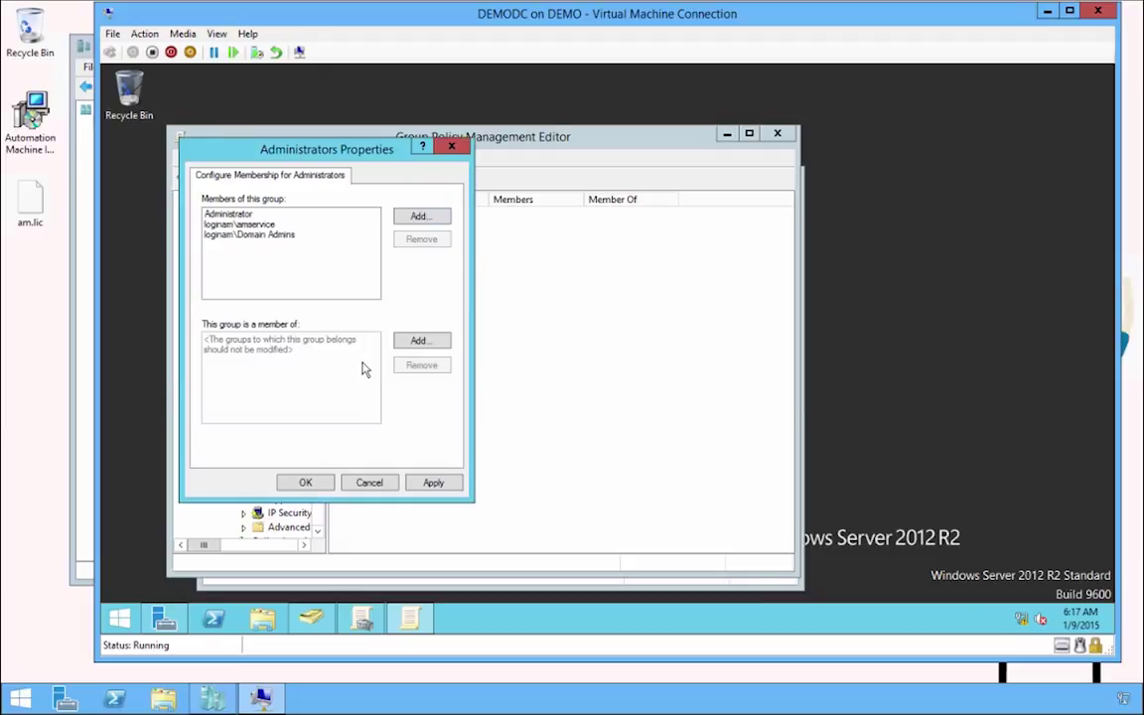
click(433, 483)
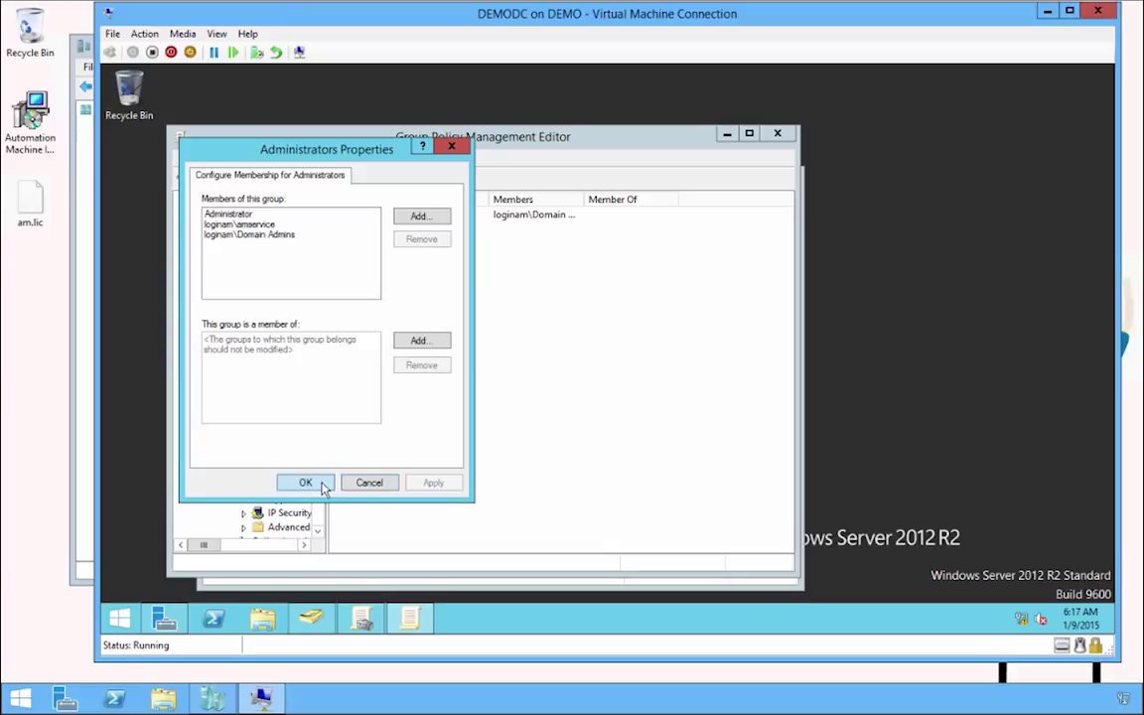
click(320, 485)
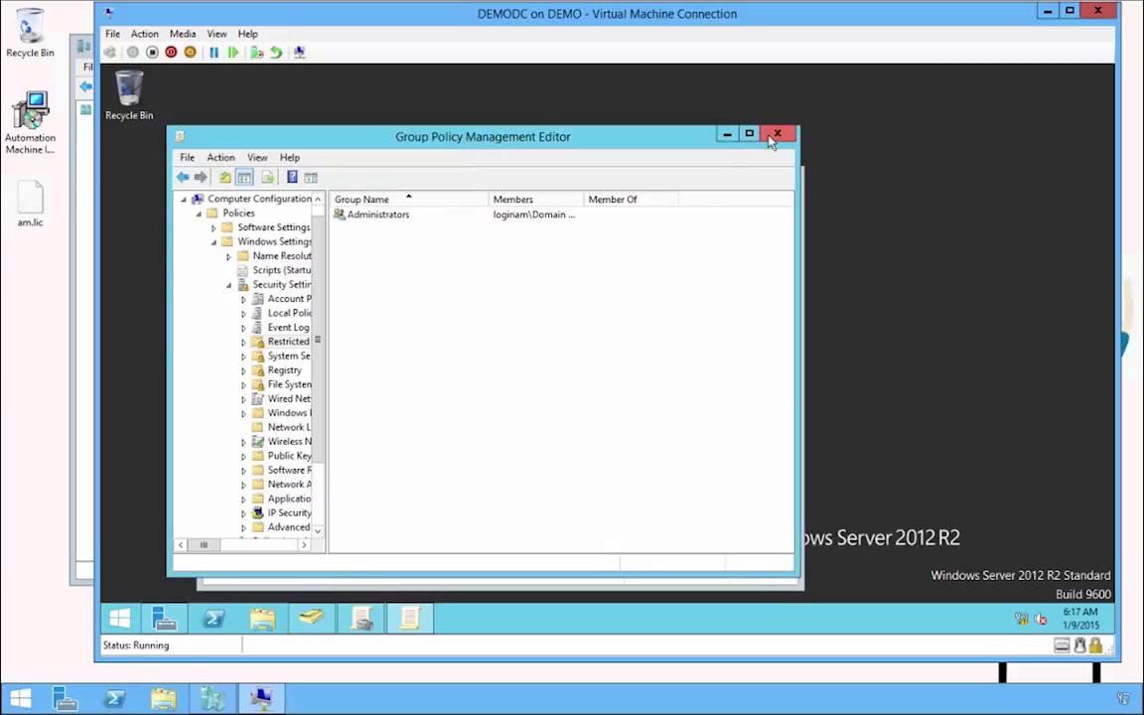
Close Group Policy Management Editor, Group Policy Management and Active Directory Users and Computers.
click(777, 133)
click(784, 175)
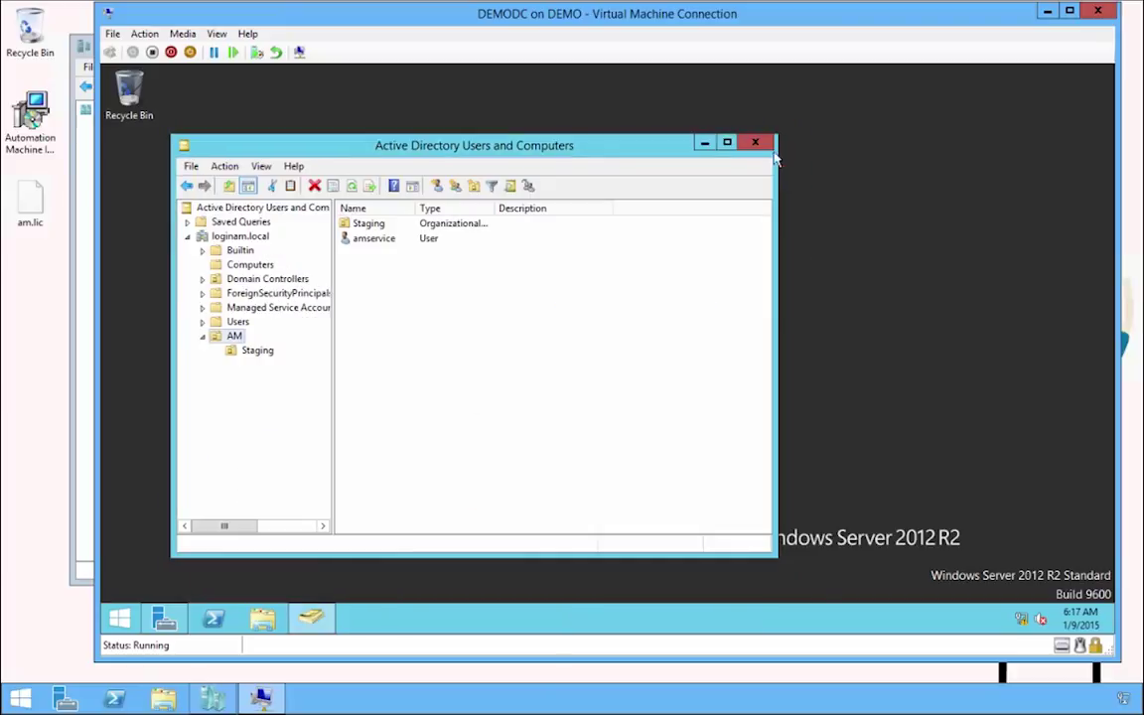
click(758, 143)
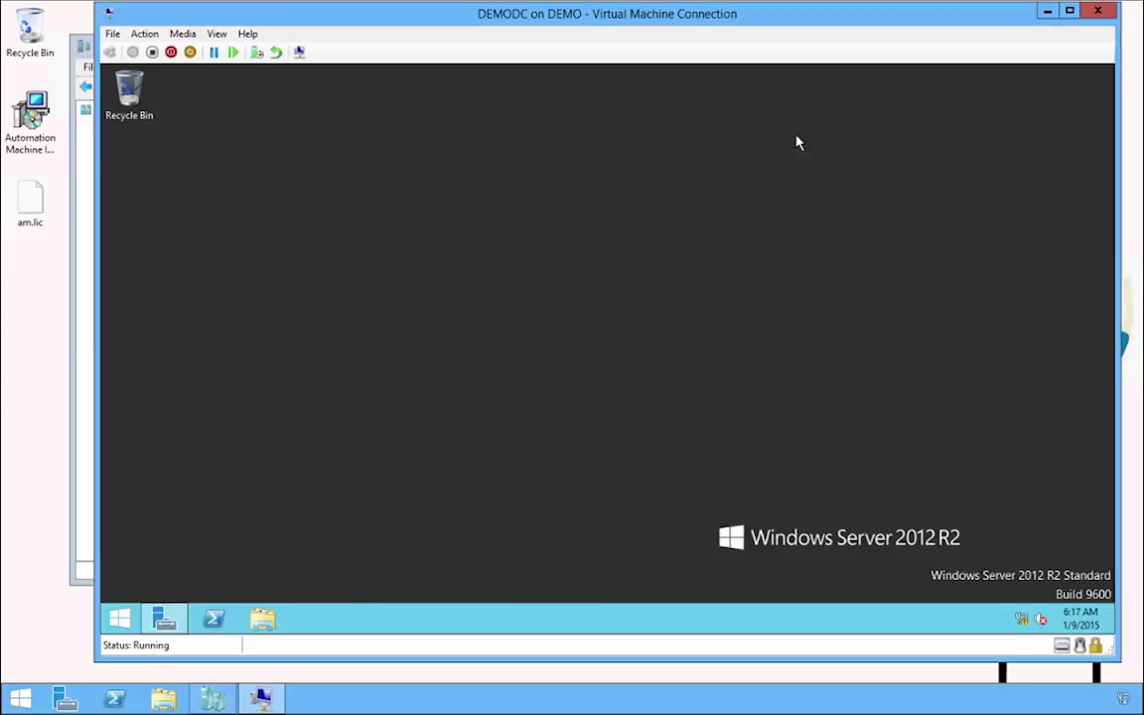
Minimize the DEMODC connection and connect to DEMODDC001 from Hyper-V Manager.
click(1049, 12)
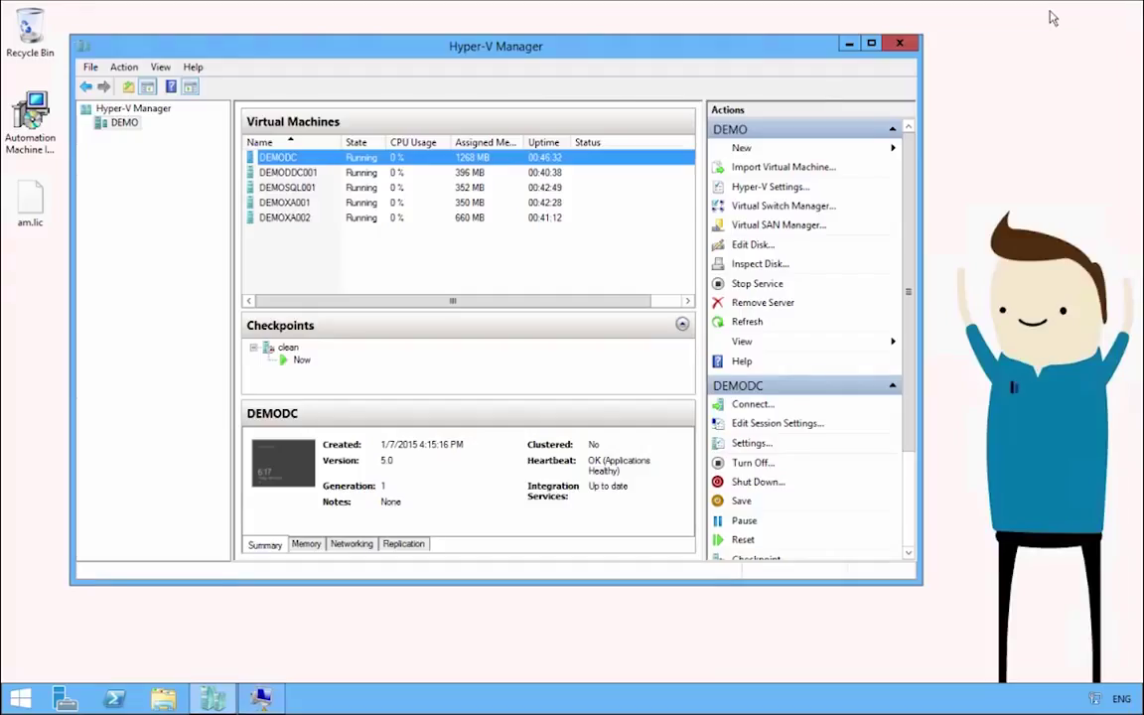
click(282, 175)
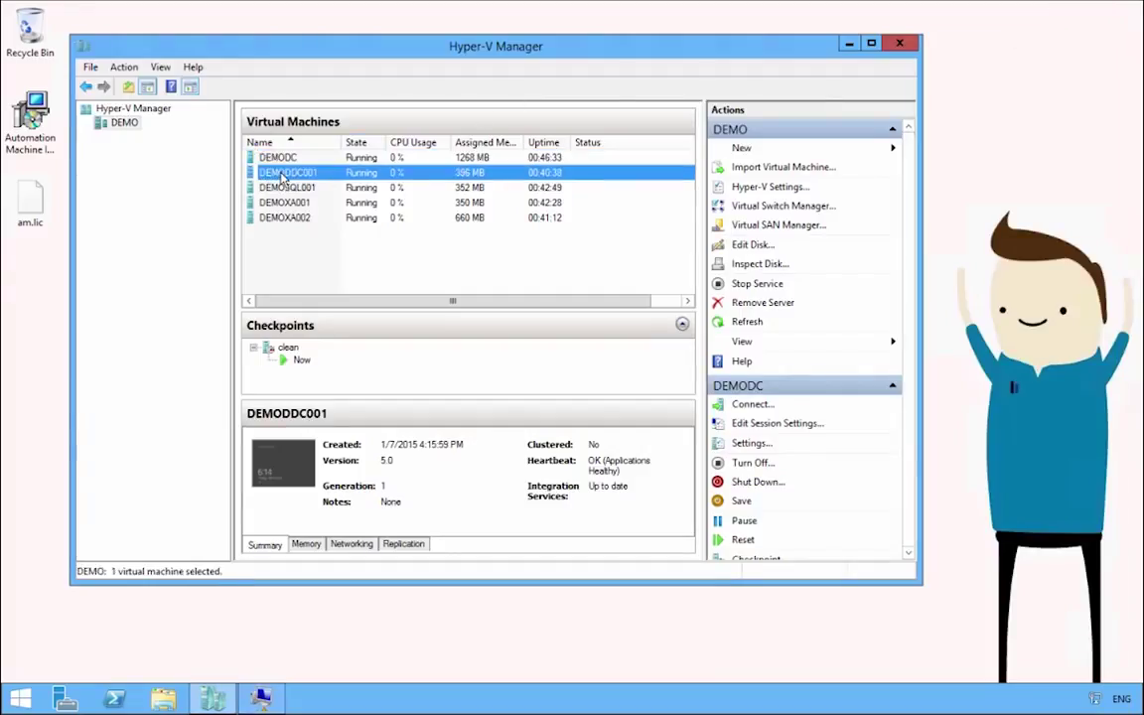
double_click(282, 175)
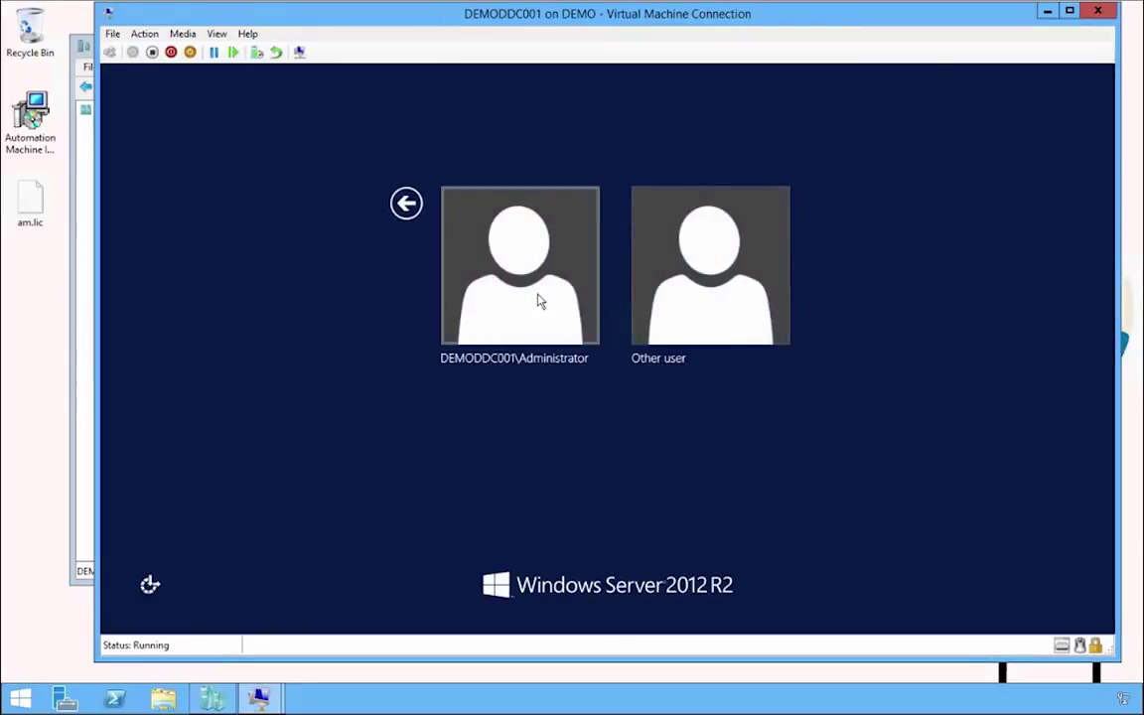
Sign in to DEMODDC001 as the loginam domain administrator with the account password.
click(696, 300)
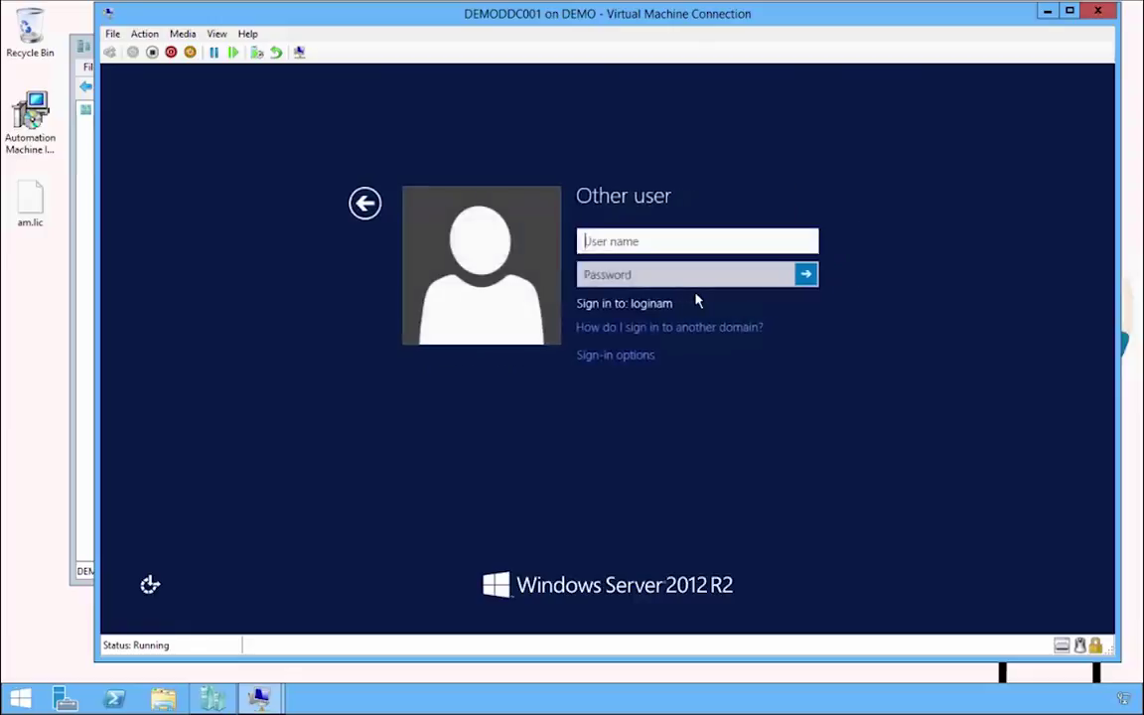
text(logina)
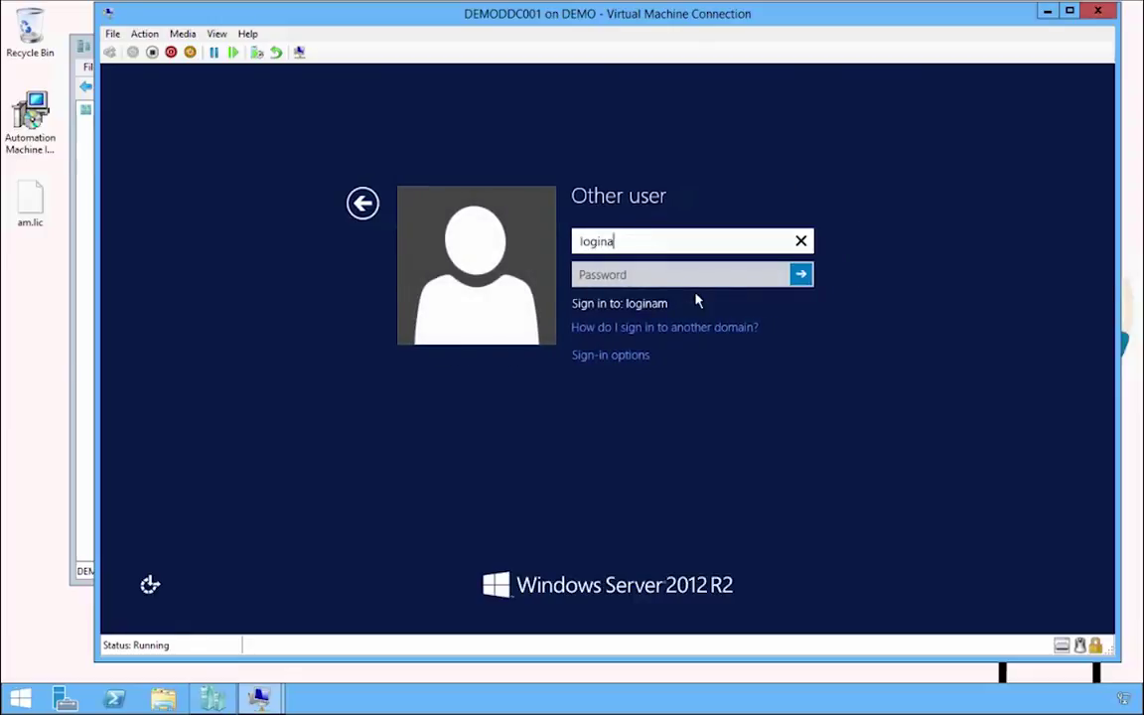
text(m\administrator)
key(Tab)
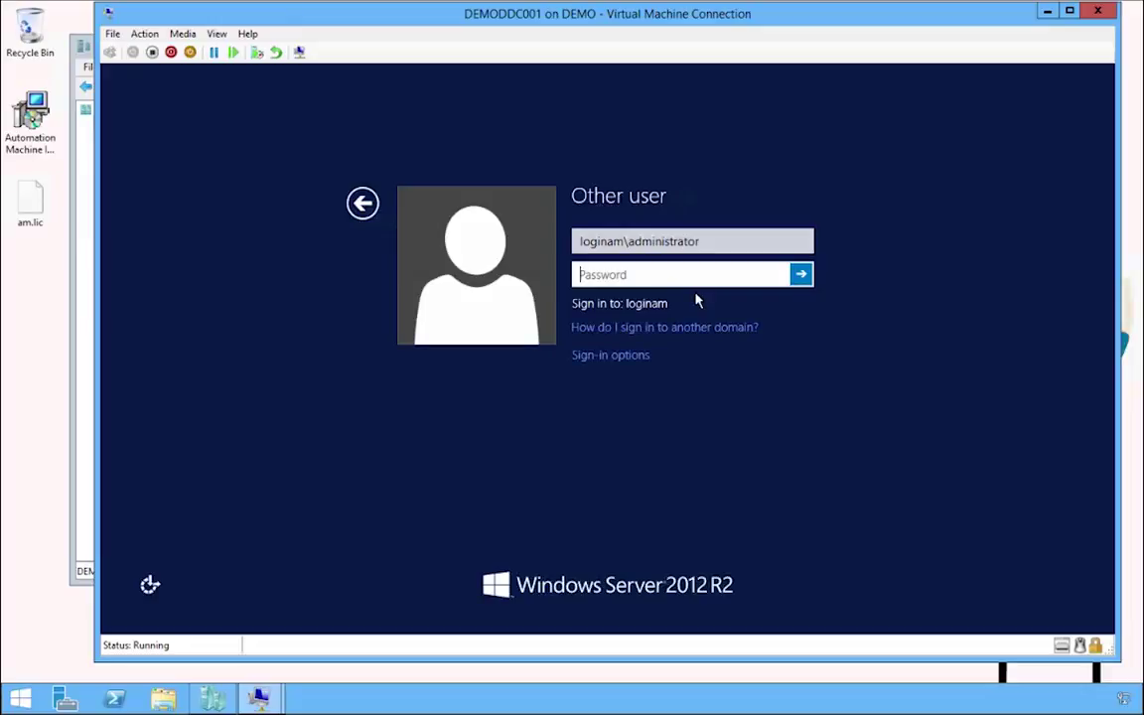
text(P@ssw0rd)
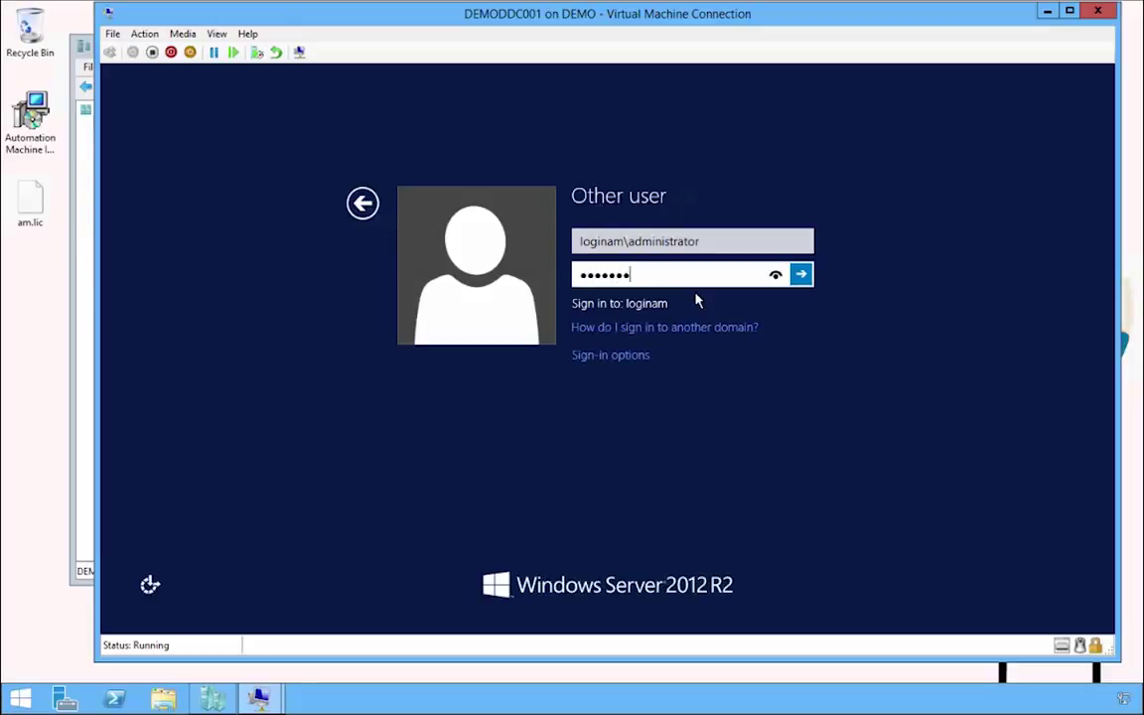
key(Return)
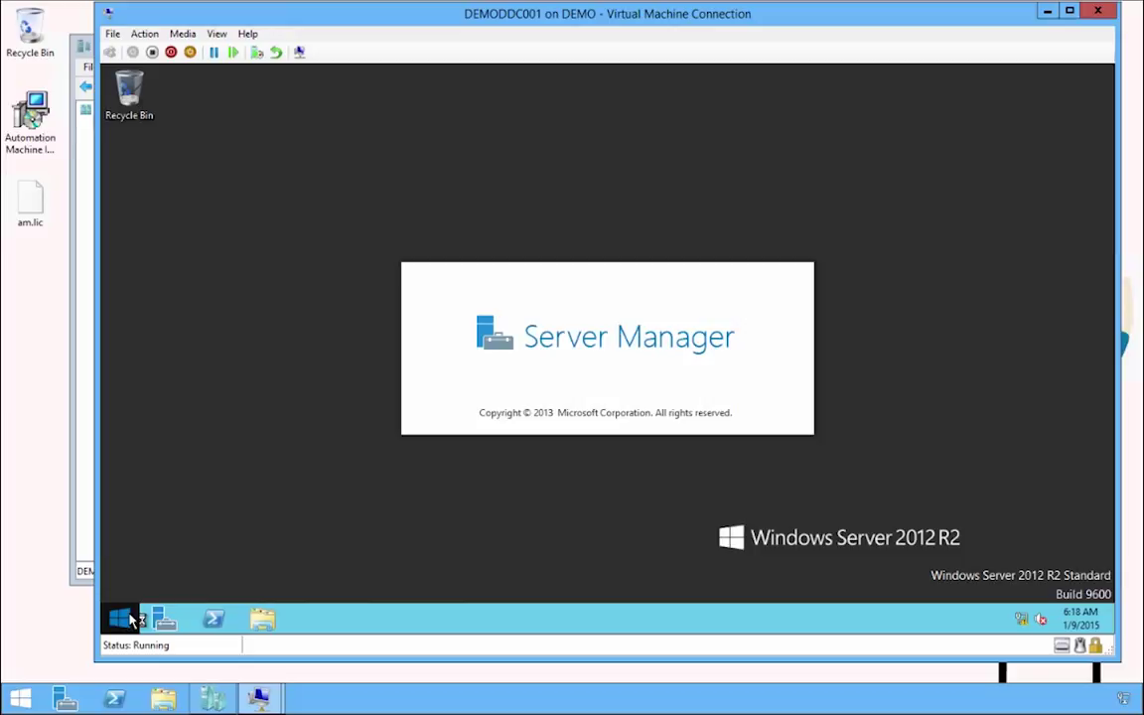
click(132, 616)
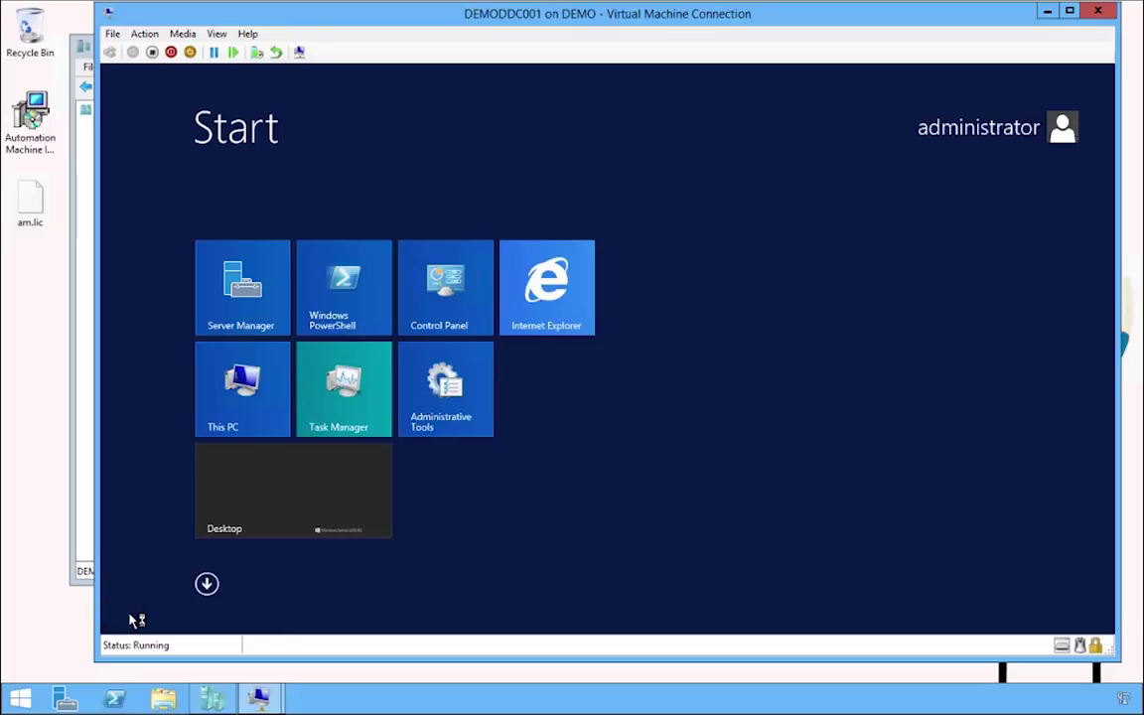
Open Local Users and Groups via a 'local' Start search and close Server Manager.
text(local Security Policy)
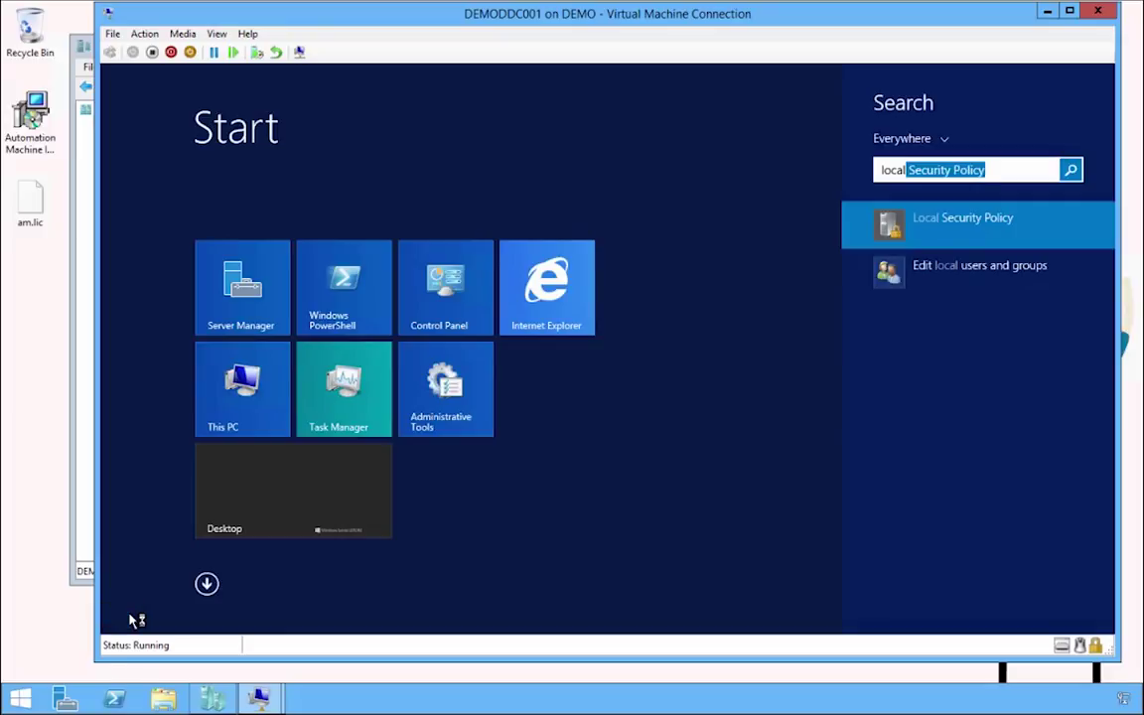
key(Down)
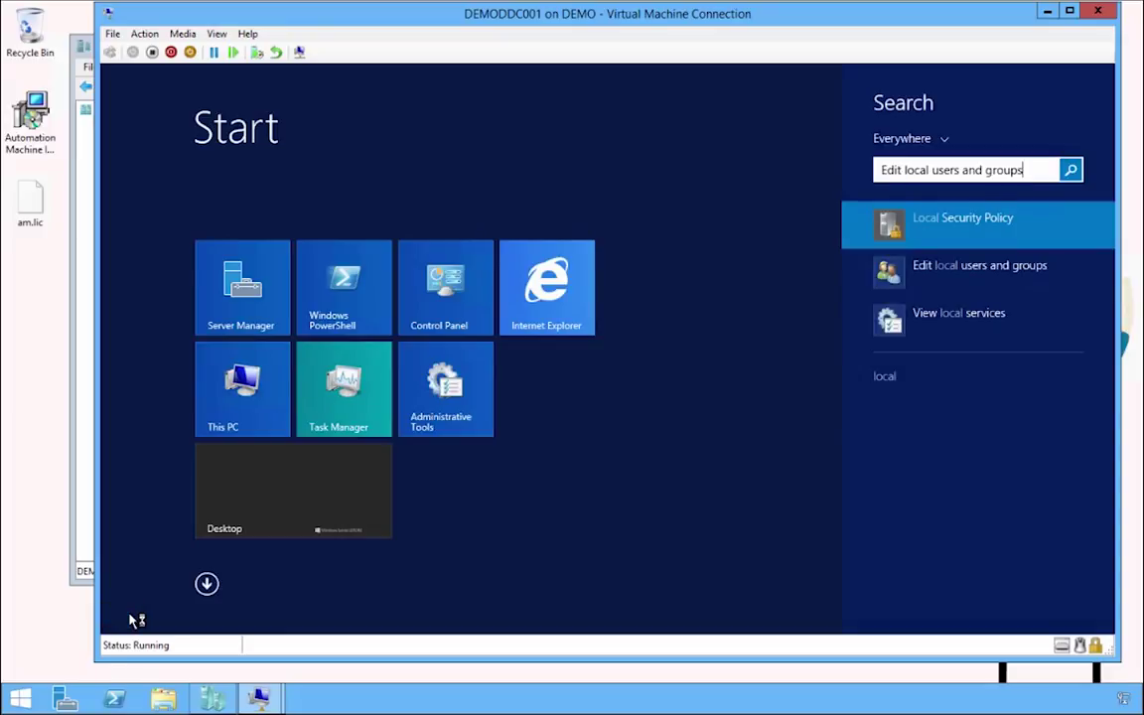
key(Return)
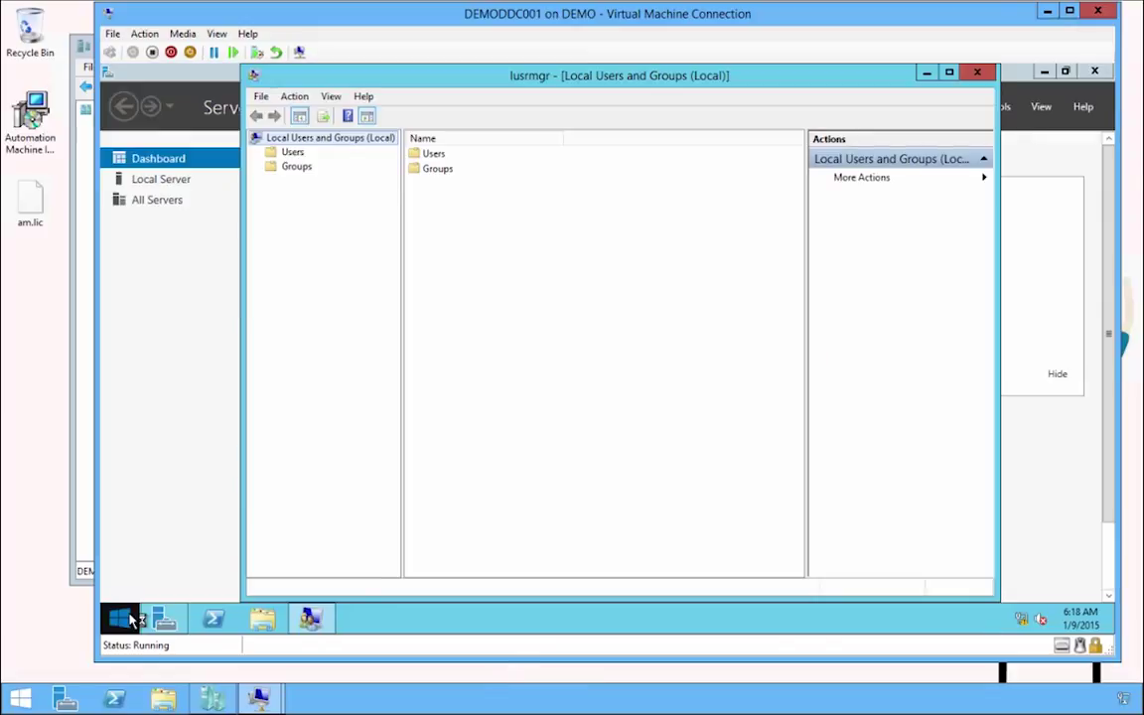
click(977, 72)
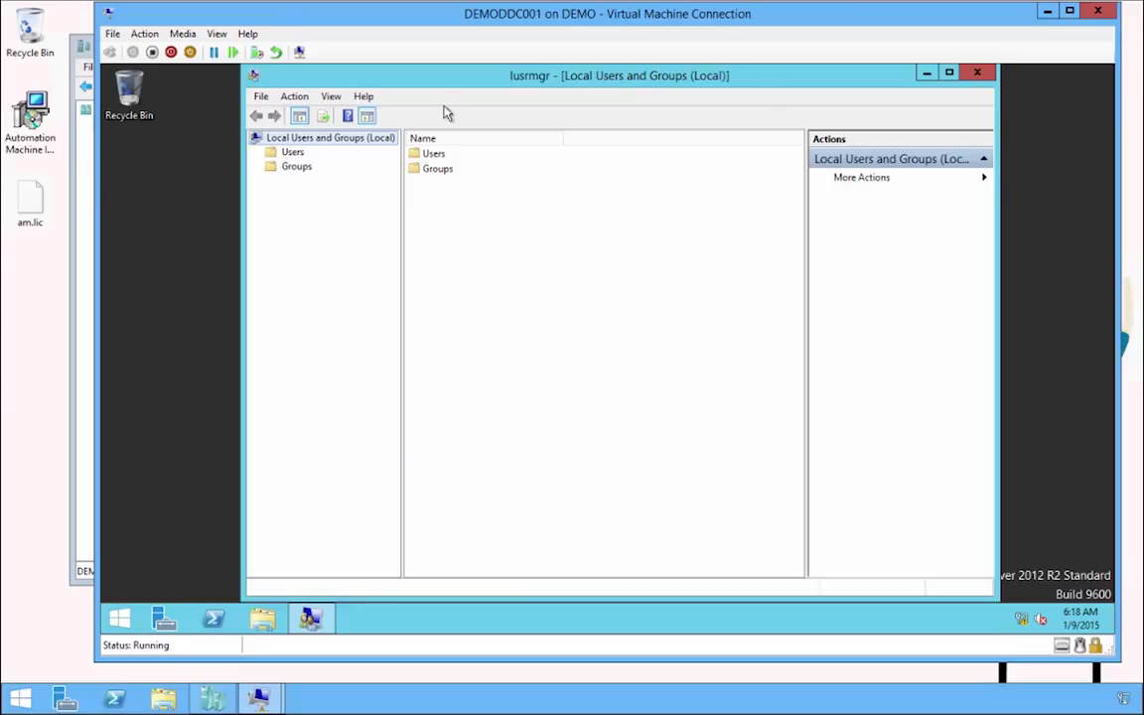
Review the Administrators group members without changes, then close Local Users and Groups.
click(293, 165)
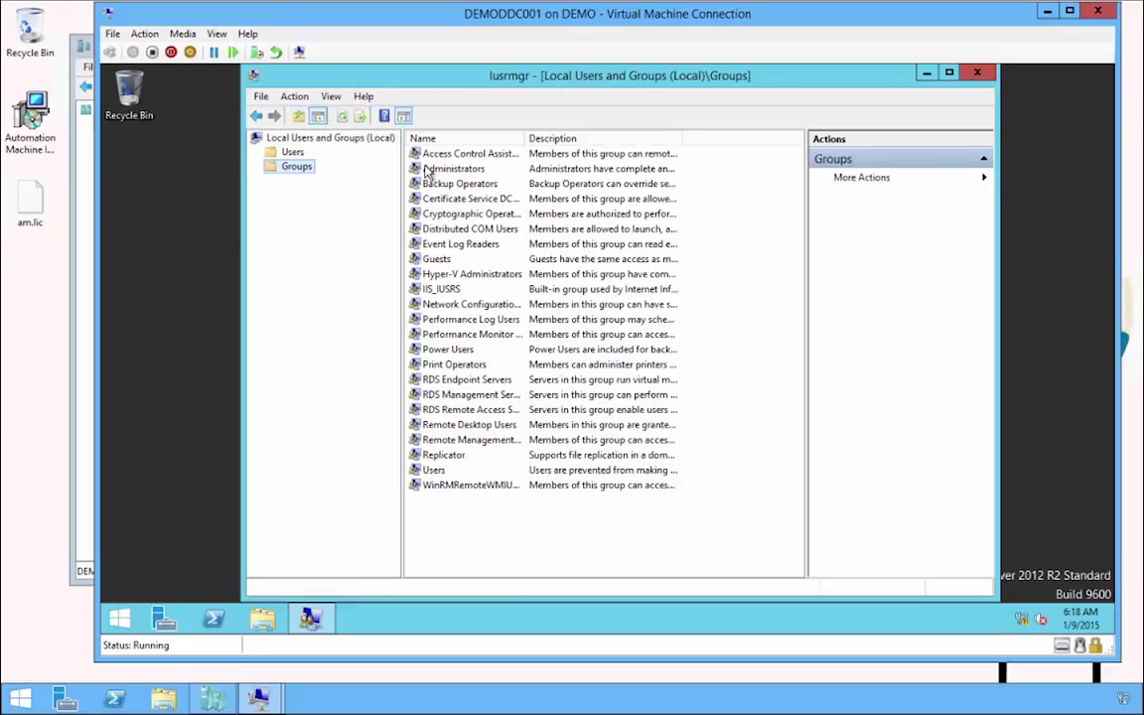
double_click(429, 169)
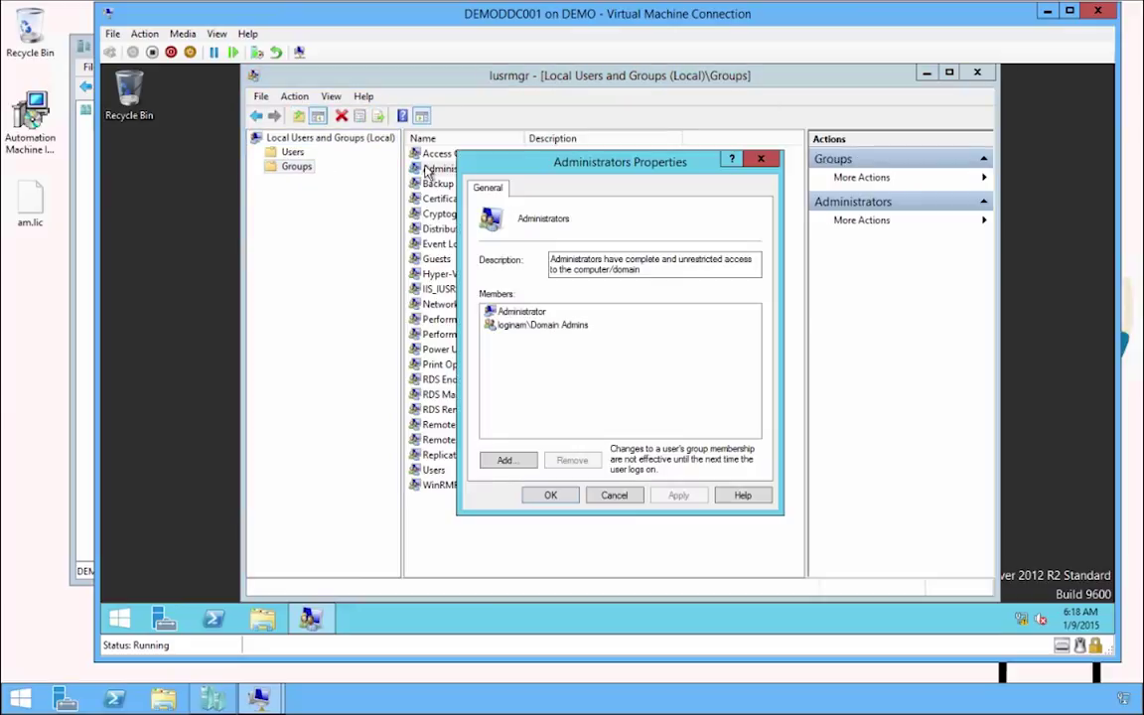
click(615, 496)
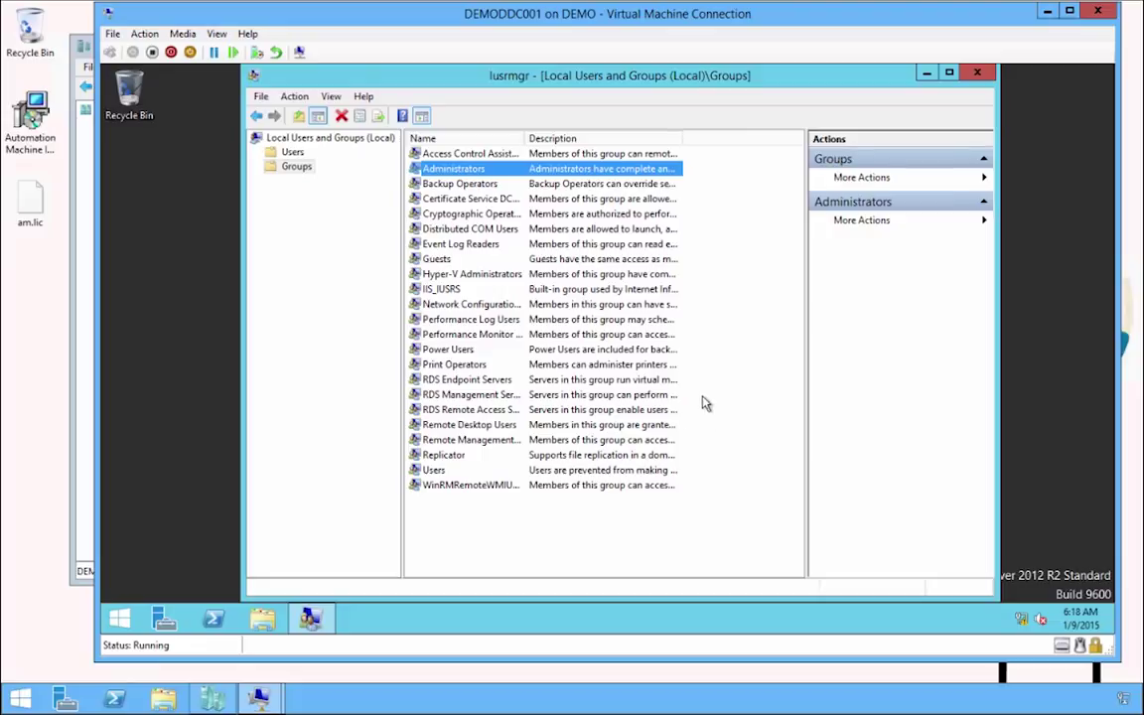
right_click(310, 619)
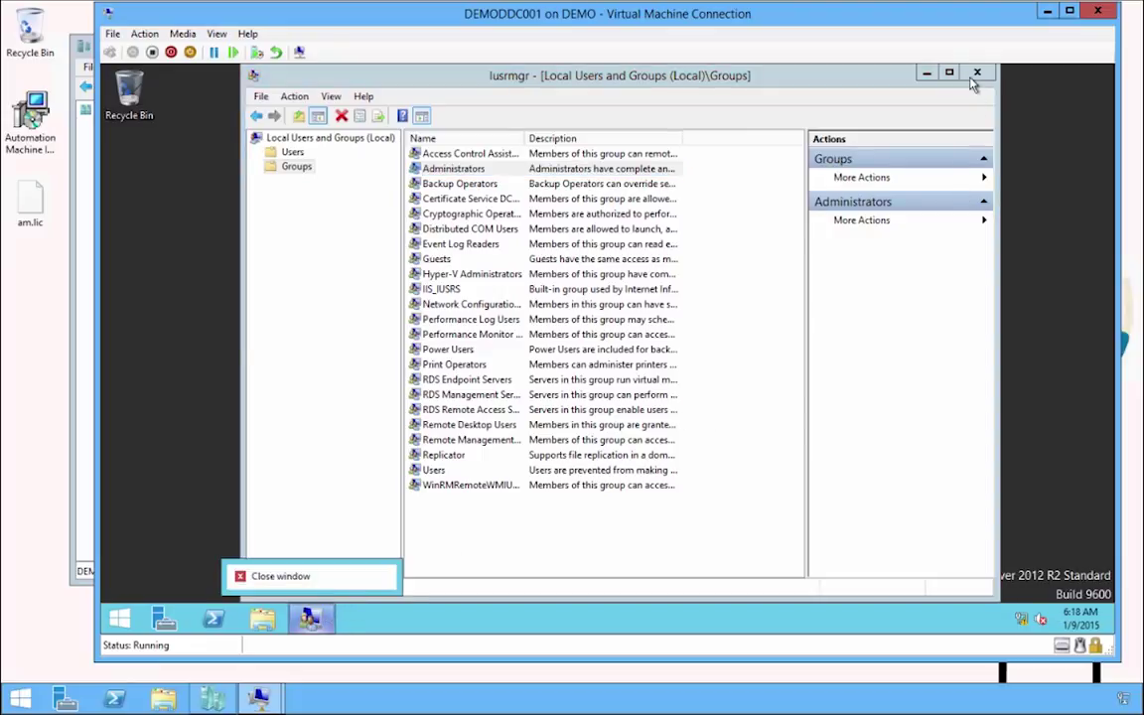
click(977, 72)
Run gpupdate /force in PowerShell to force a group policy refresh.
click(213, 619)
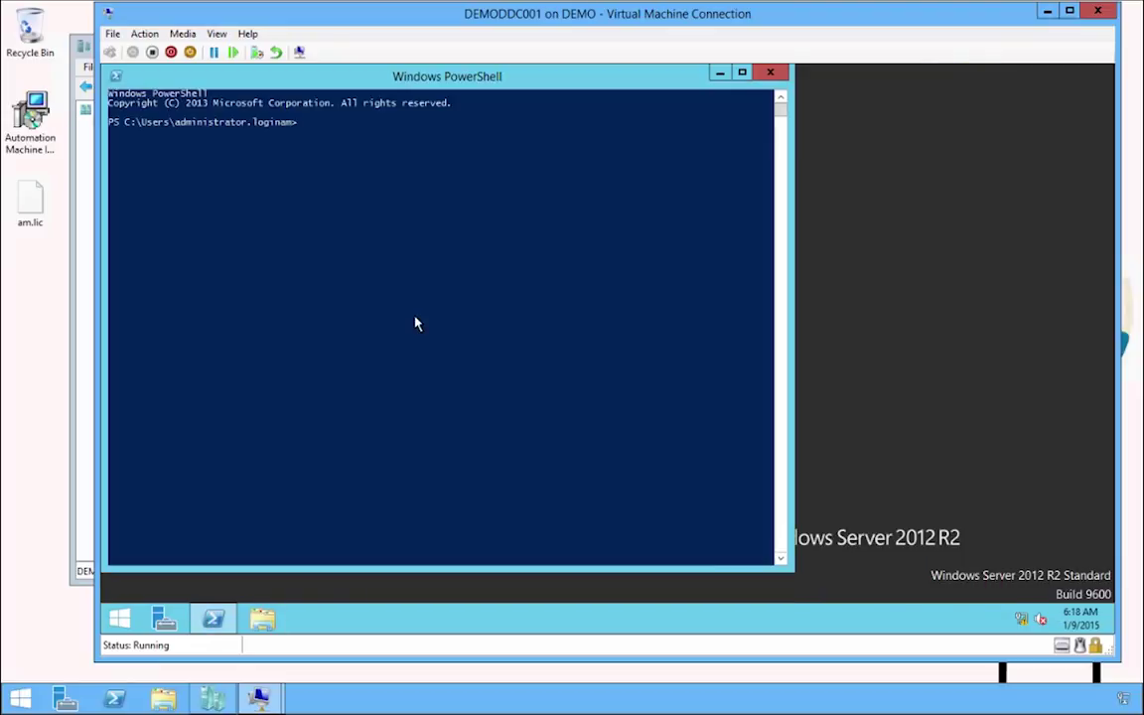
text(gpupdate)
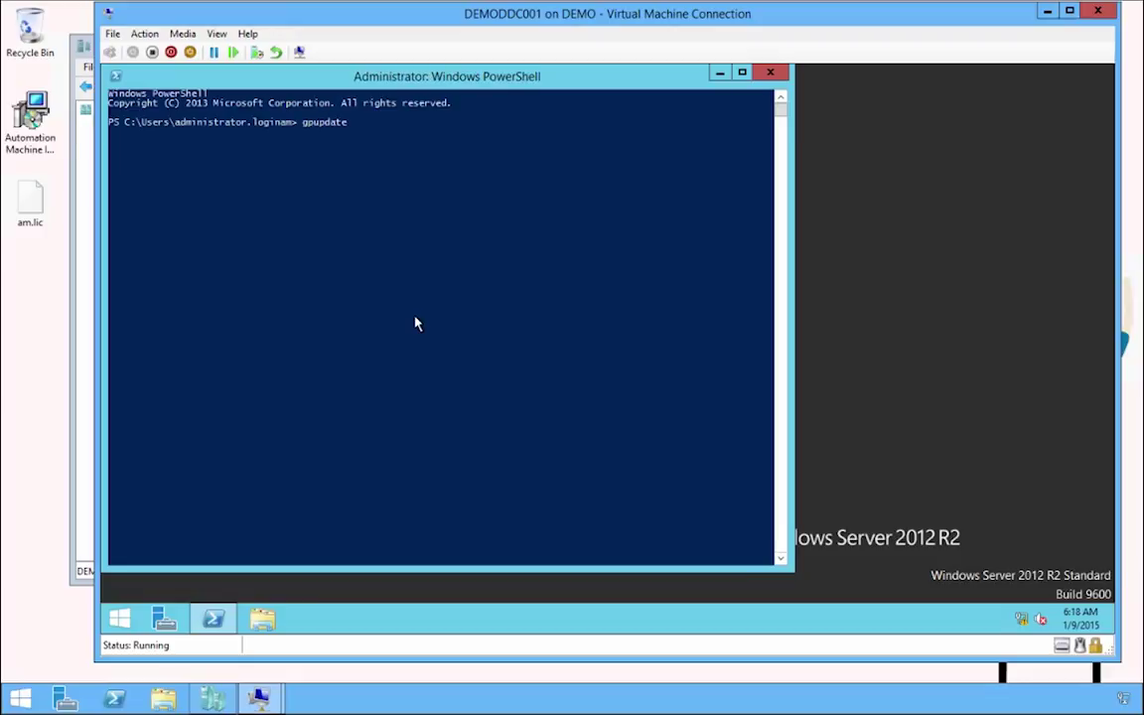
text( /force)
key(Return)
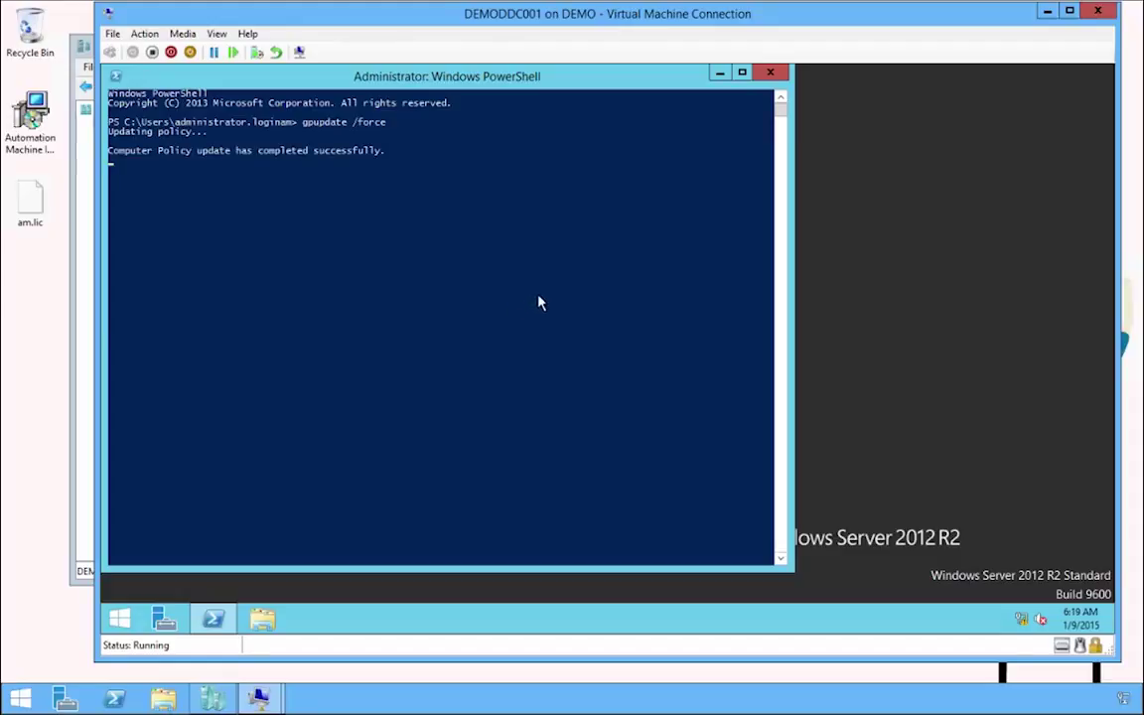
Confirm in Local Users and Groups that amservice is a member of Administrators.
click(121, 618)
text(local Security Policy)
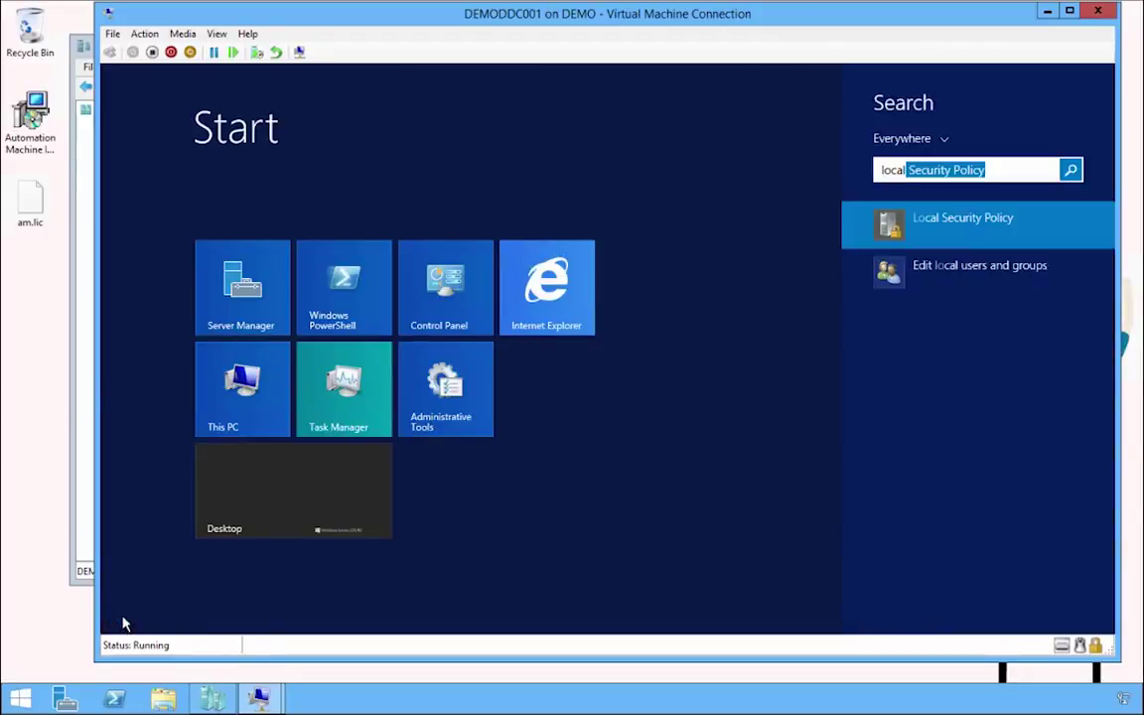
key(Down)
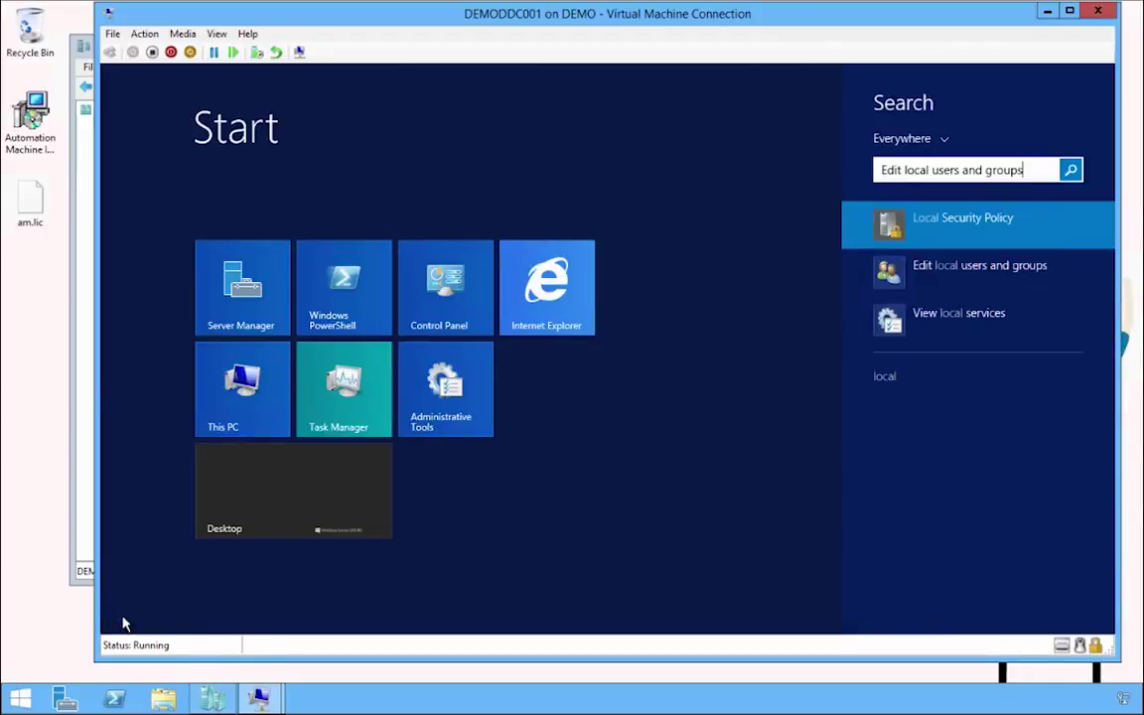
key(Down)
key(Return)
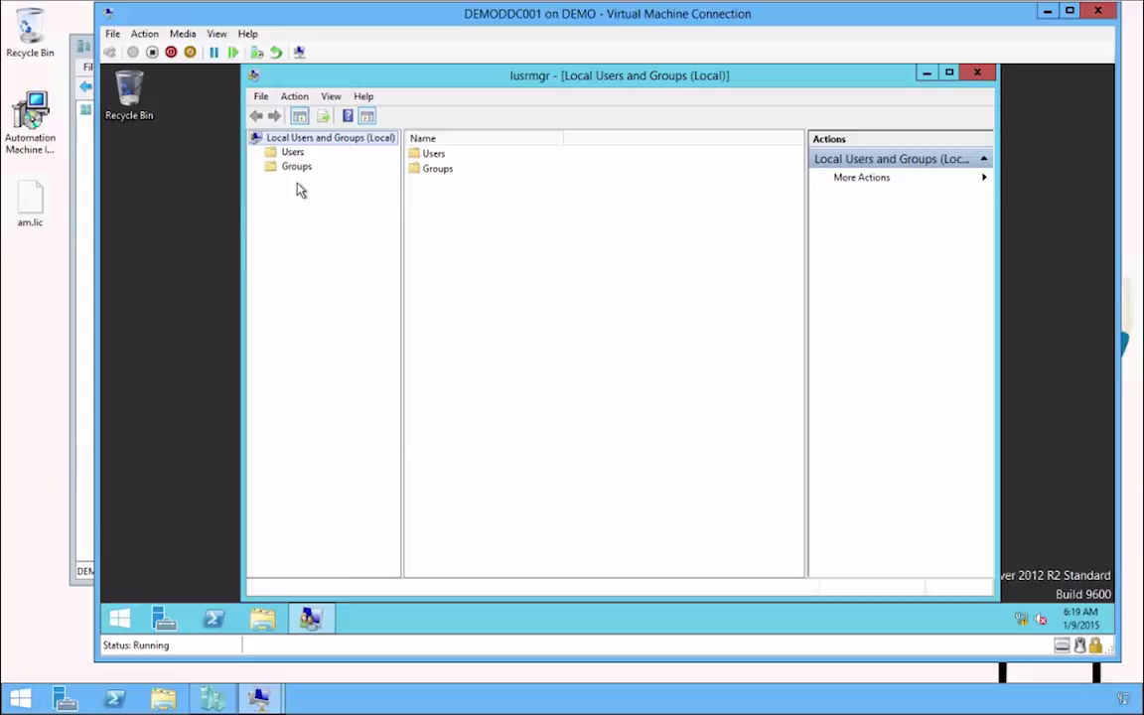
click(296, 166)
click(449, 171)
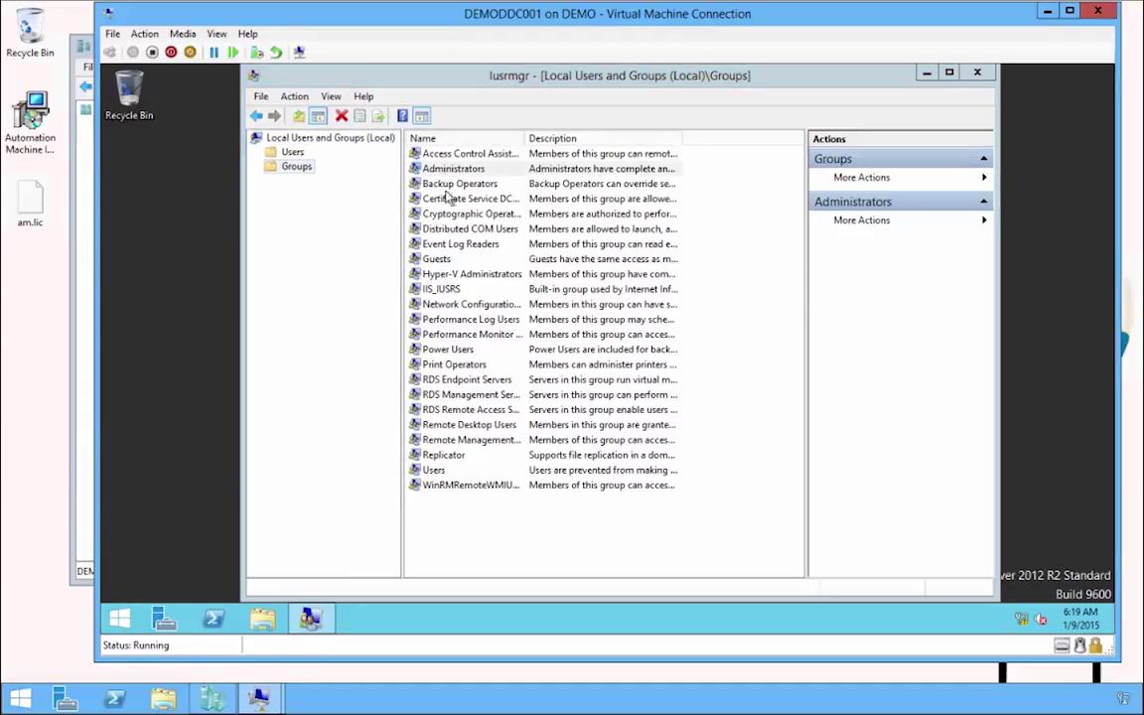
key(Return)
click(541, 325)
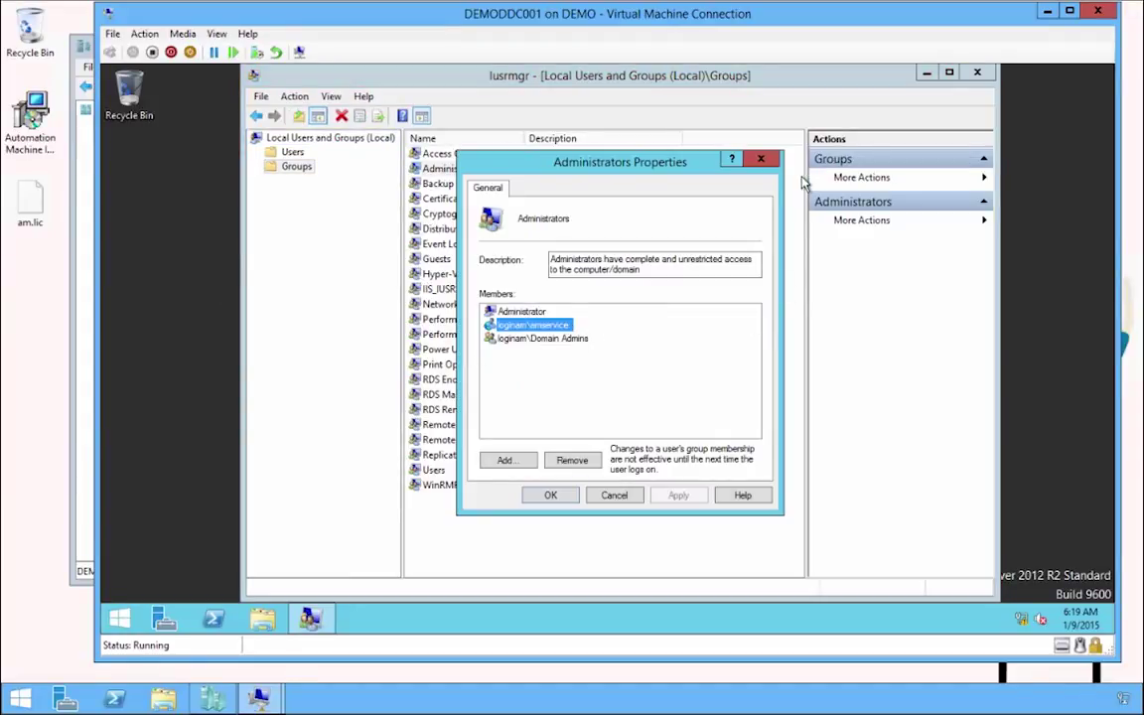
click(761, 159)
click(977, 72)
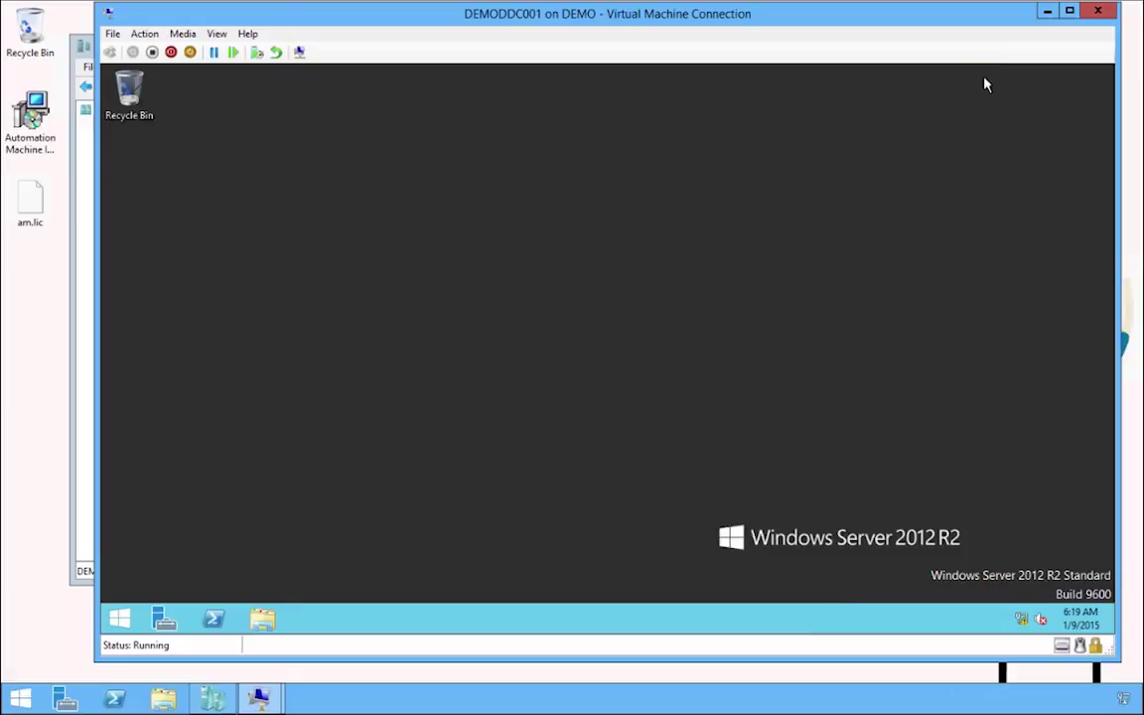
Sign the administrator out of the VM.
click(119, 619)
click(1009, 139)
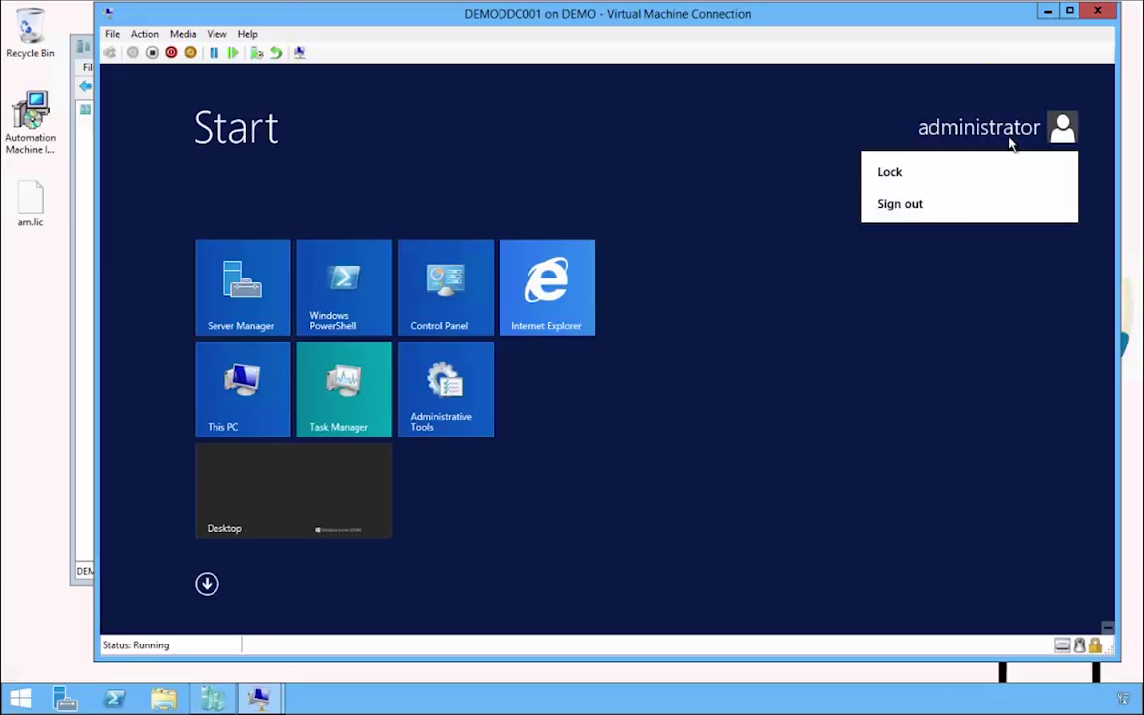
click(960, 204)
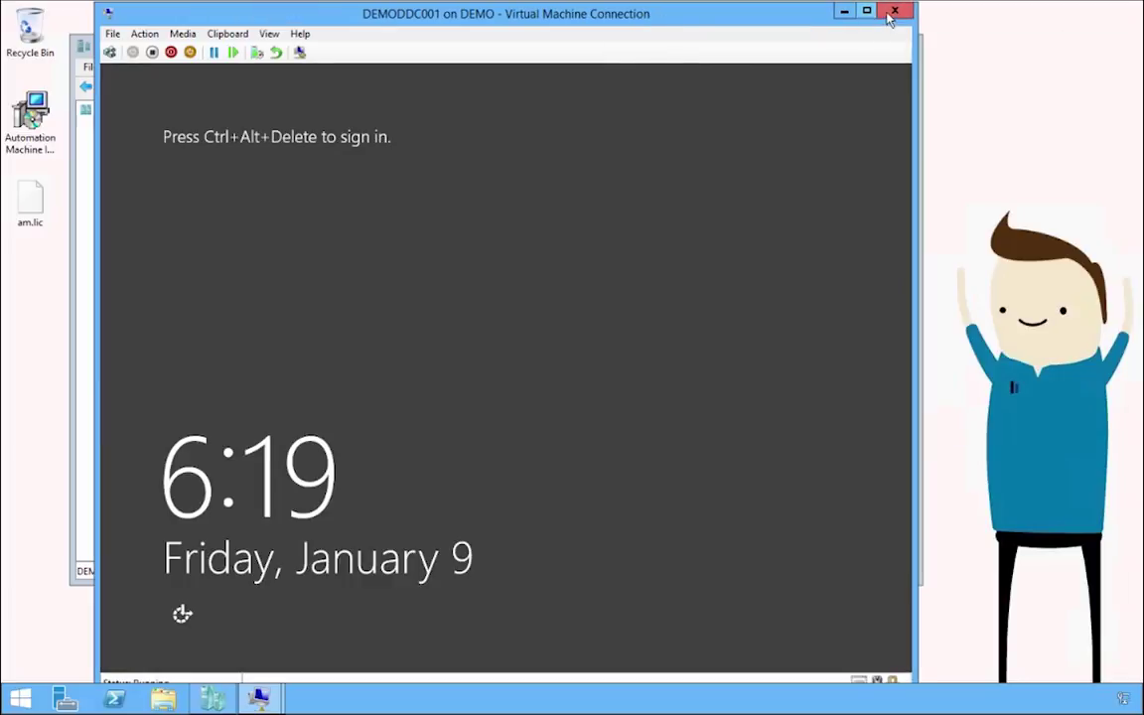
Close the DEMODDC001 connection and connect to the DEMODC virtual machine.
click(813, 12)
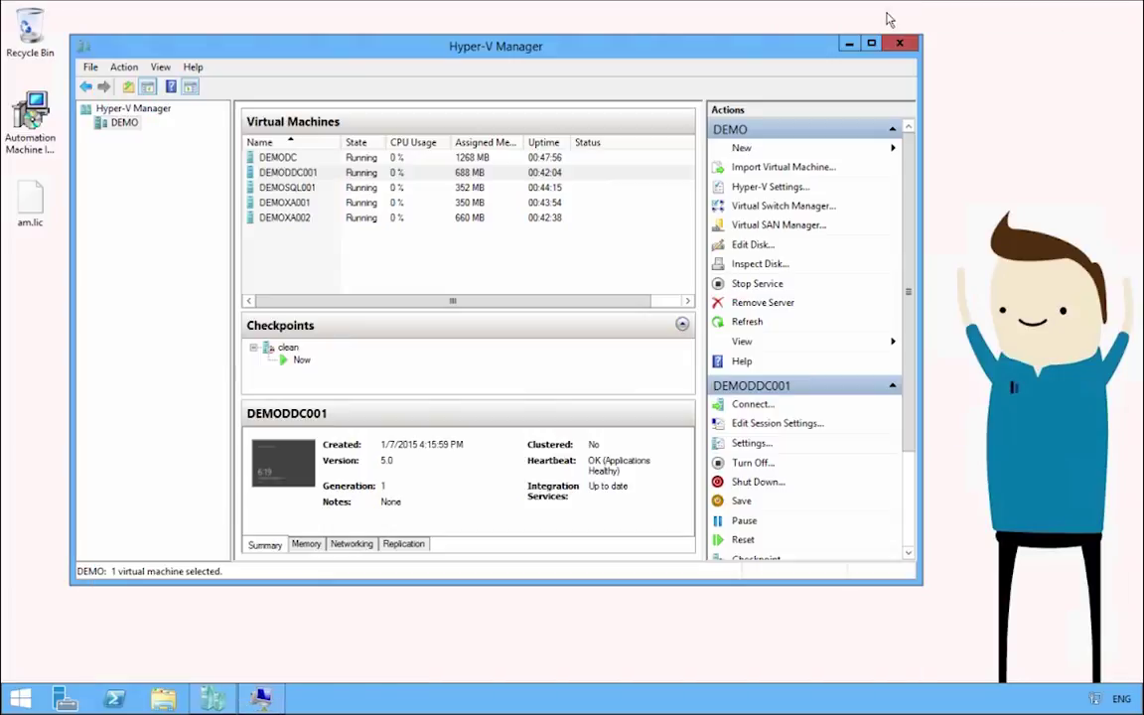
click(279, 159)
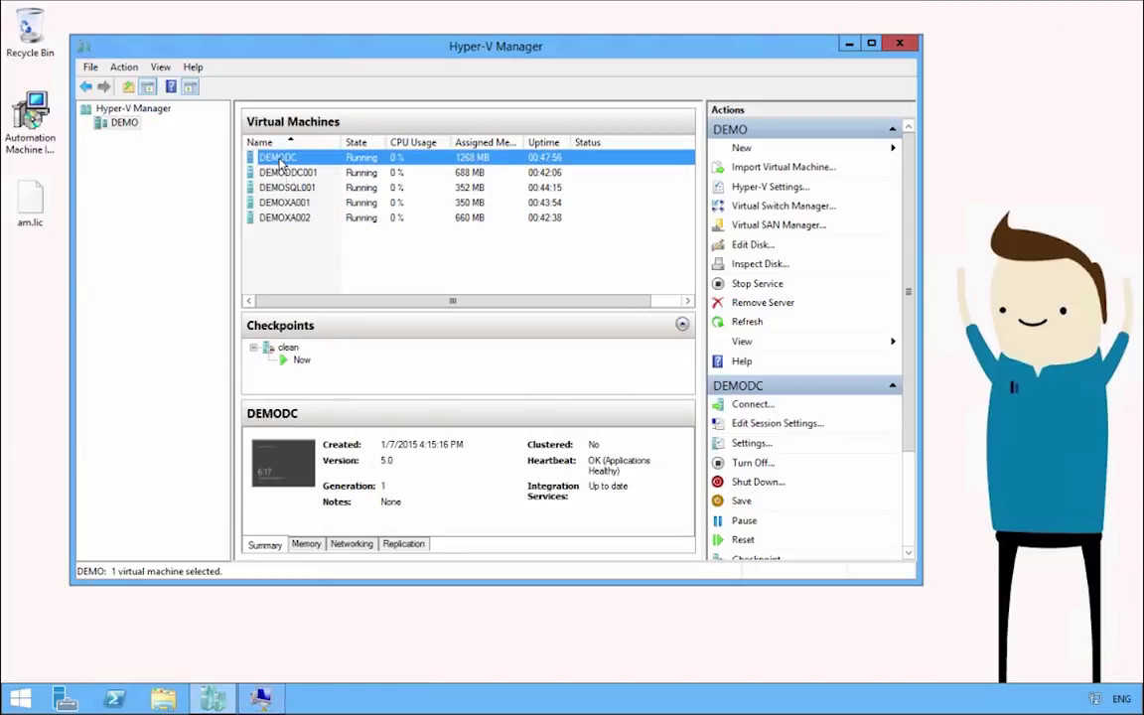
click(261, 699)
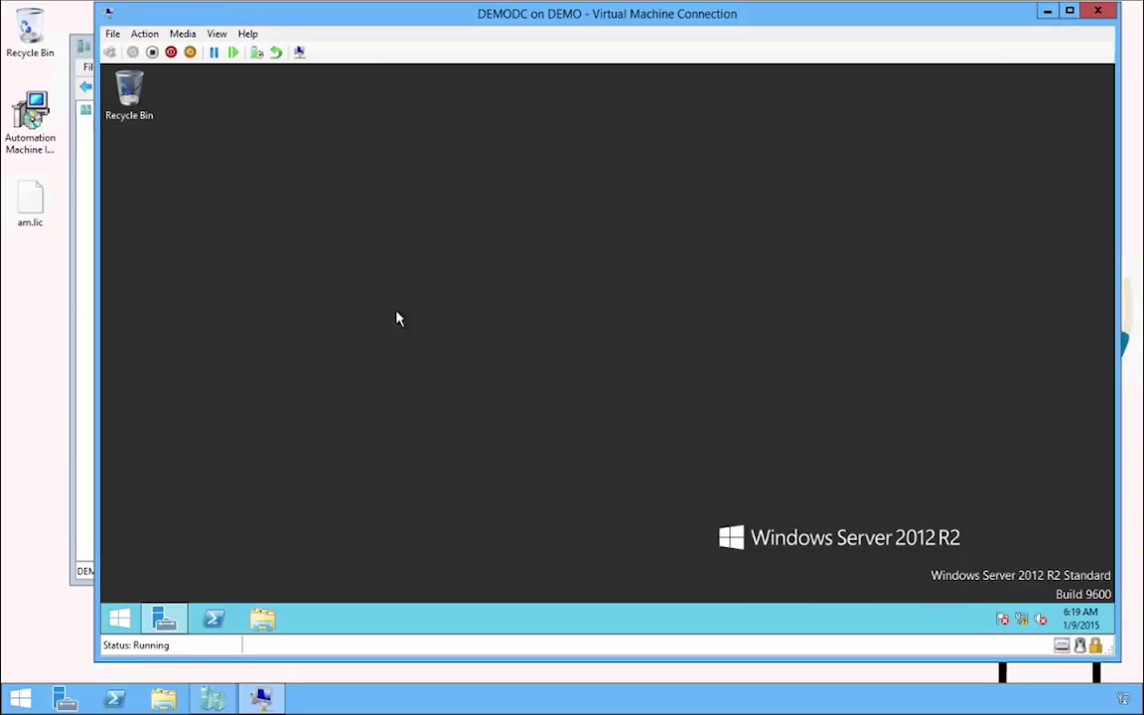
Copy the Automation Machine installer and am.lic from the host onto the DEMODC desktop.
click(30, 120)
click(42, 214)
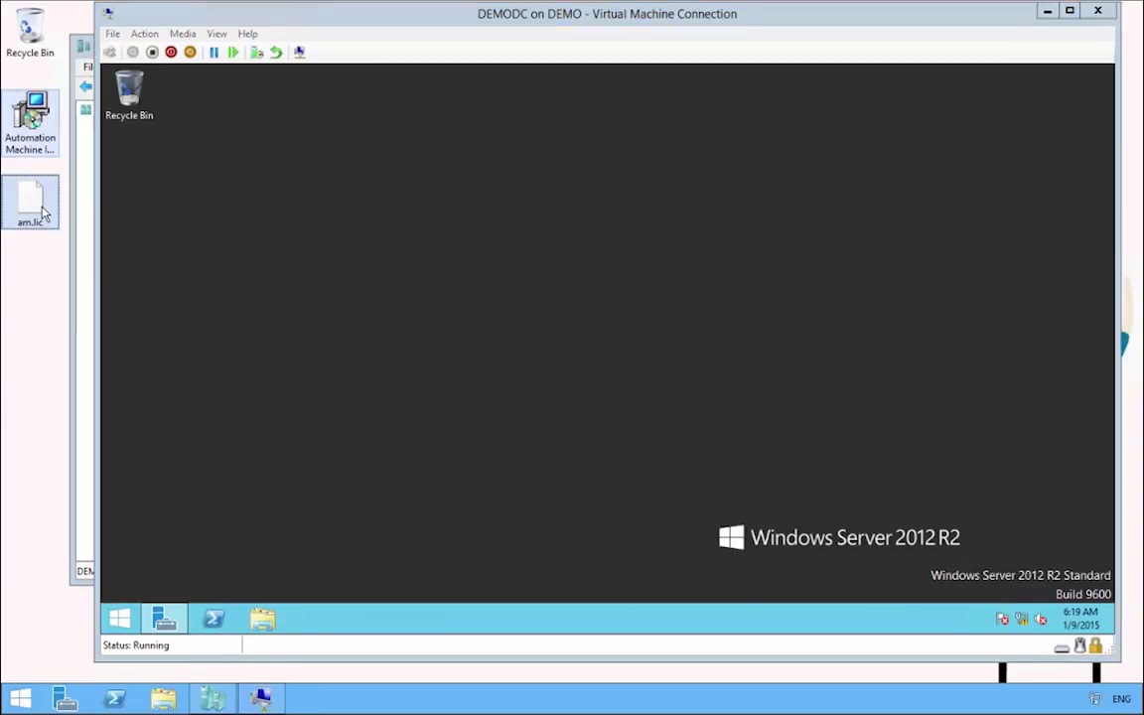
click(396, 217)
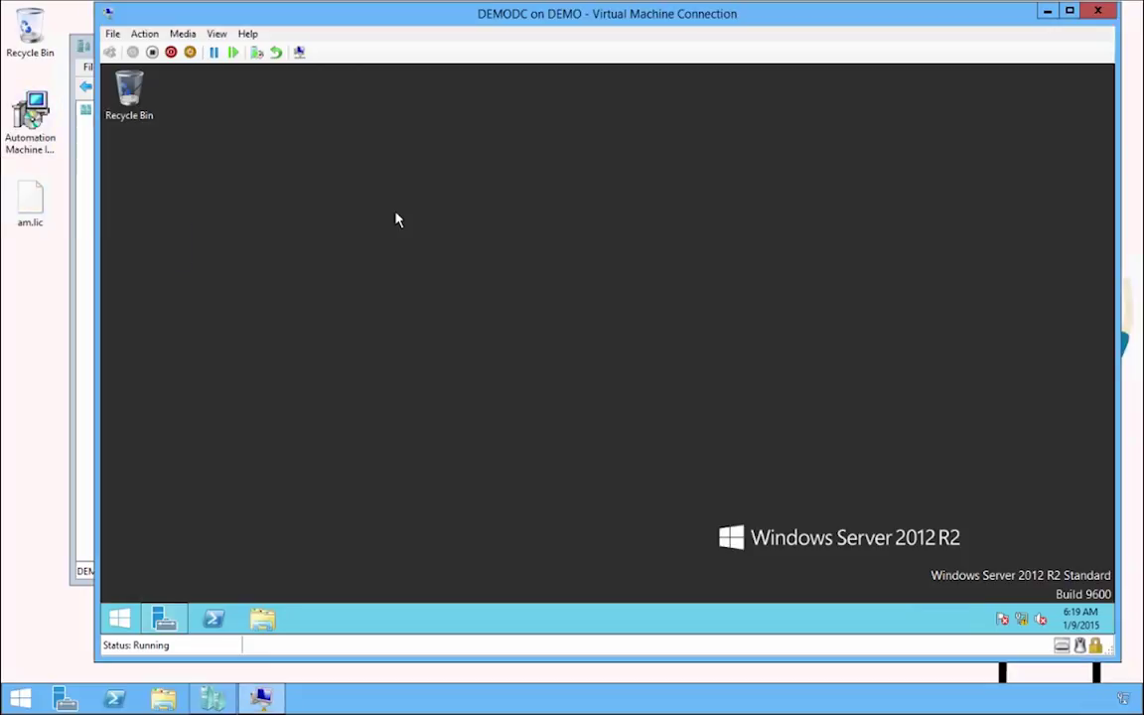
key(ctrl+v)
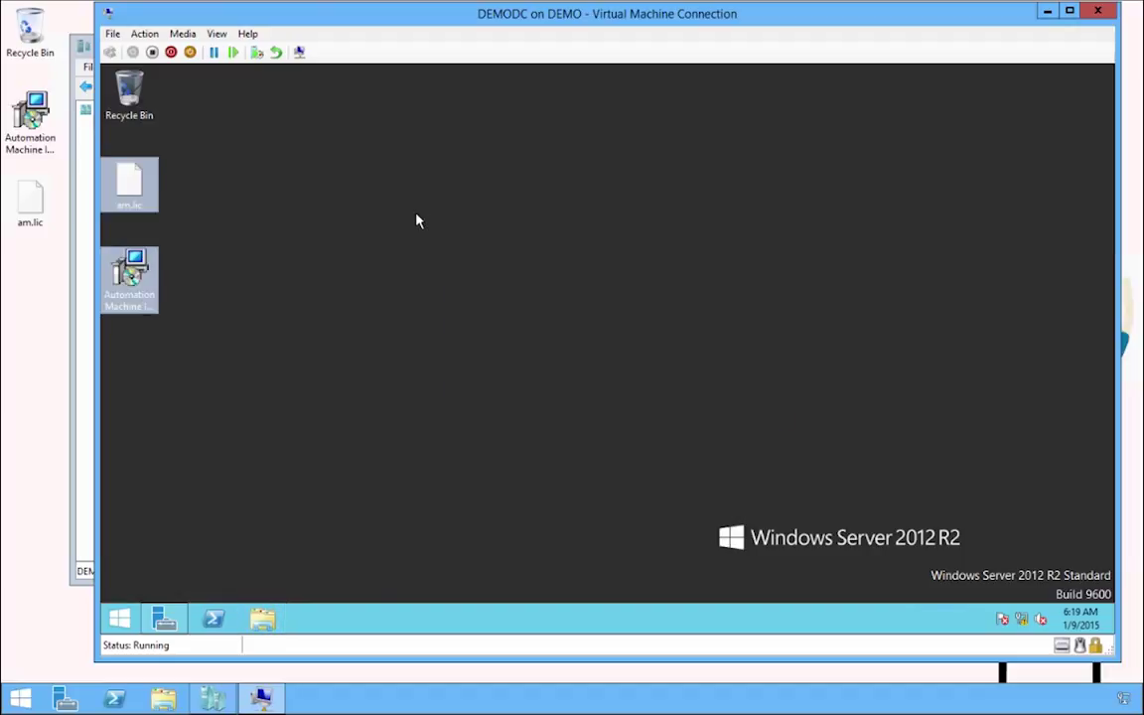
Install Automation Machine to the default C:\Automation Machine\ folder, accepting the licence agreement.
double_click(139, 278)
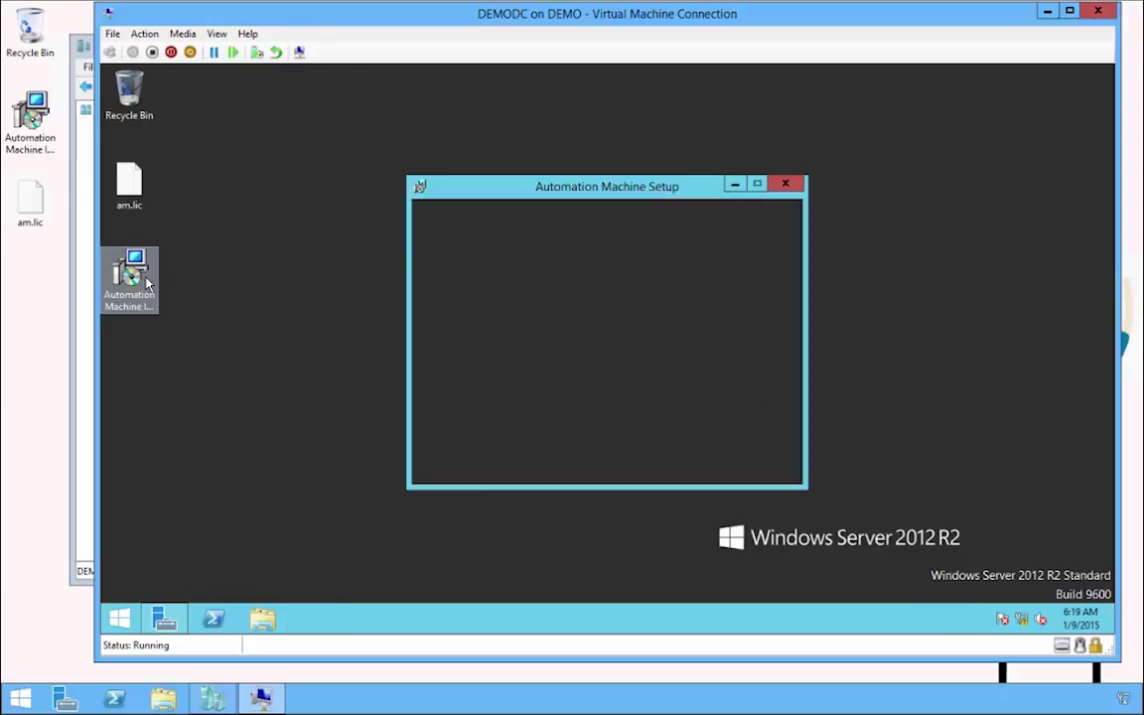
click(685, 466)
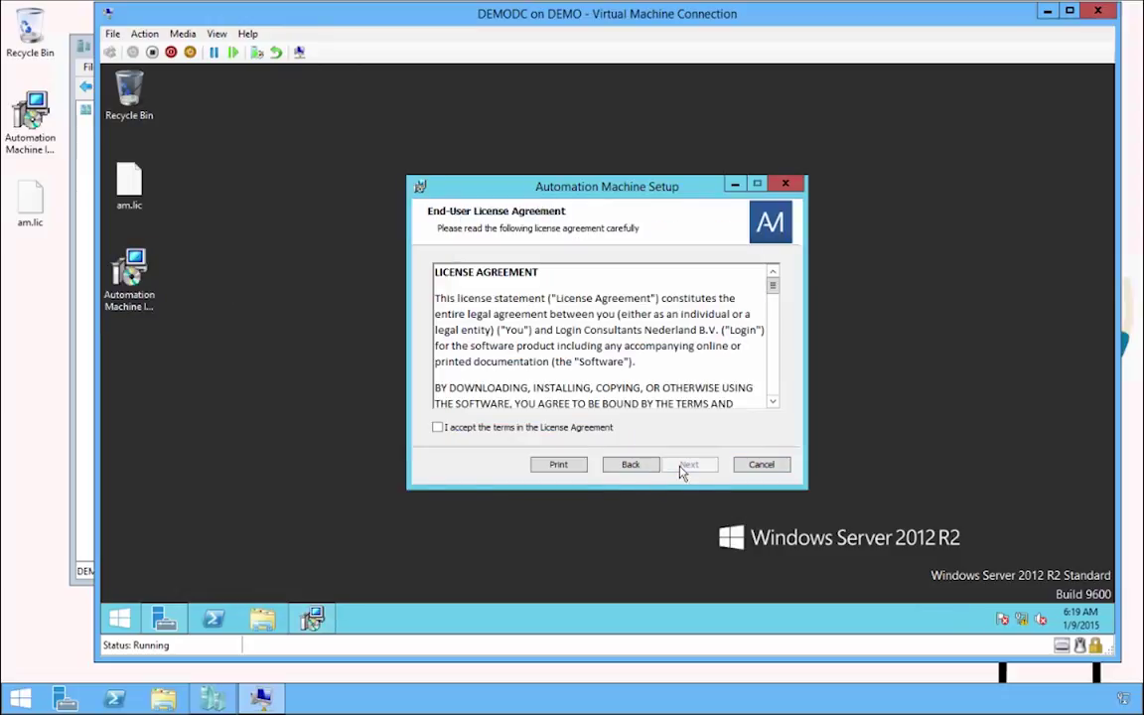
click(594, 429)
click(691, 467)
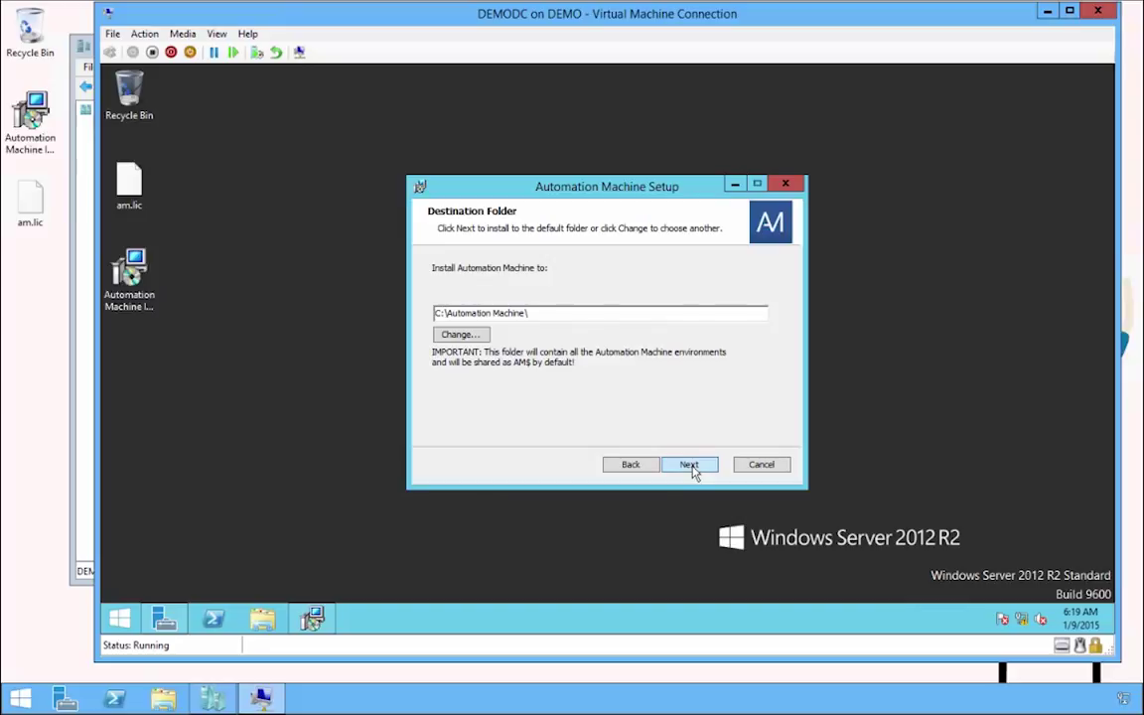
click(691, 465)
click(694, 467)
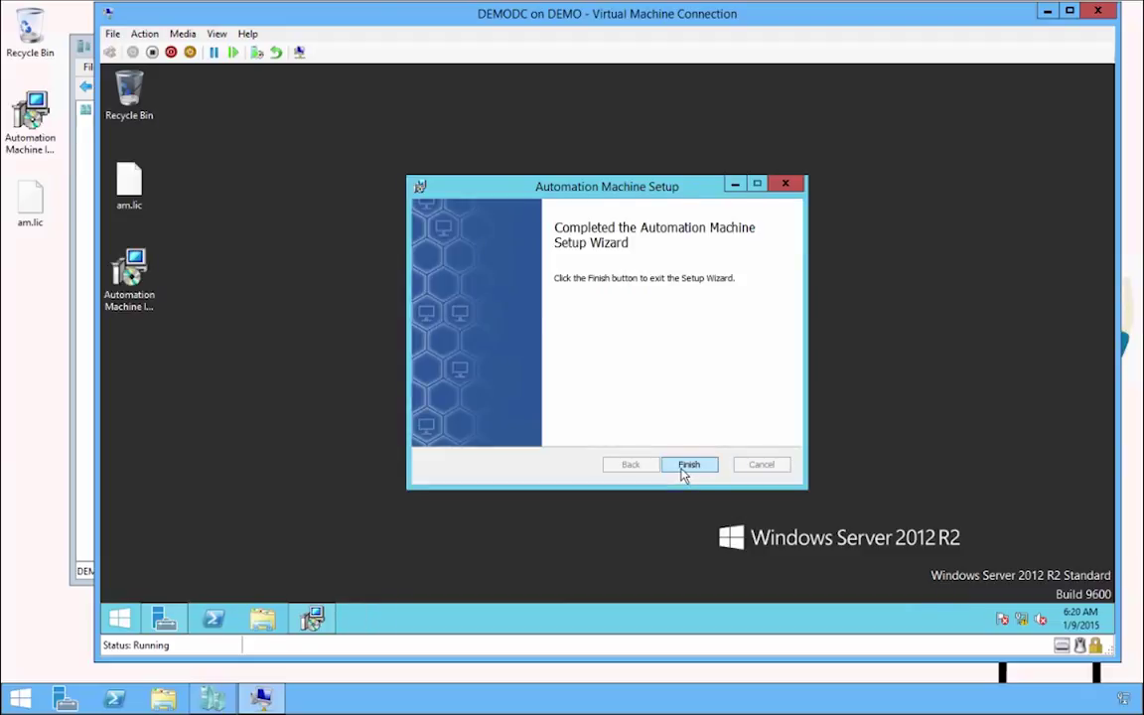
click(688, 465)
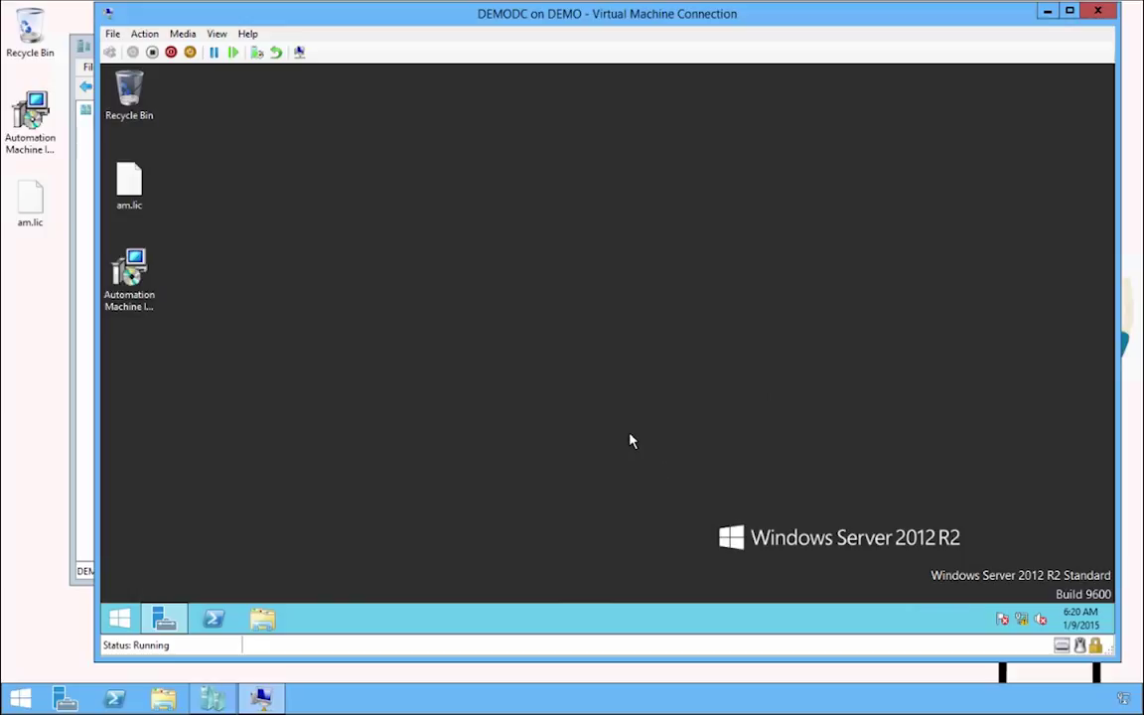
Launch Automation Machine from Start search and dismiss the not-licensed notice.
click(121, 618)
text(automation Machine)
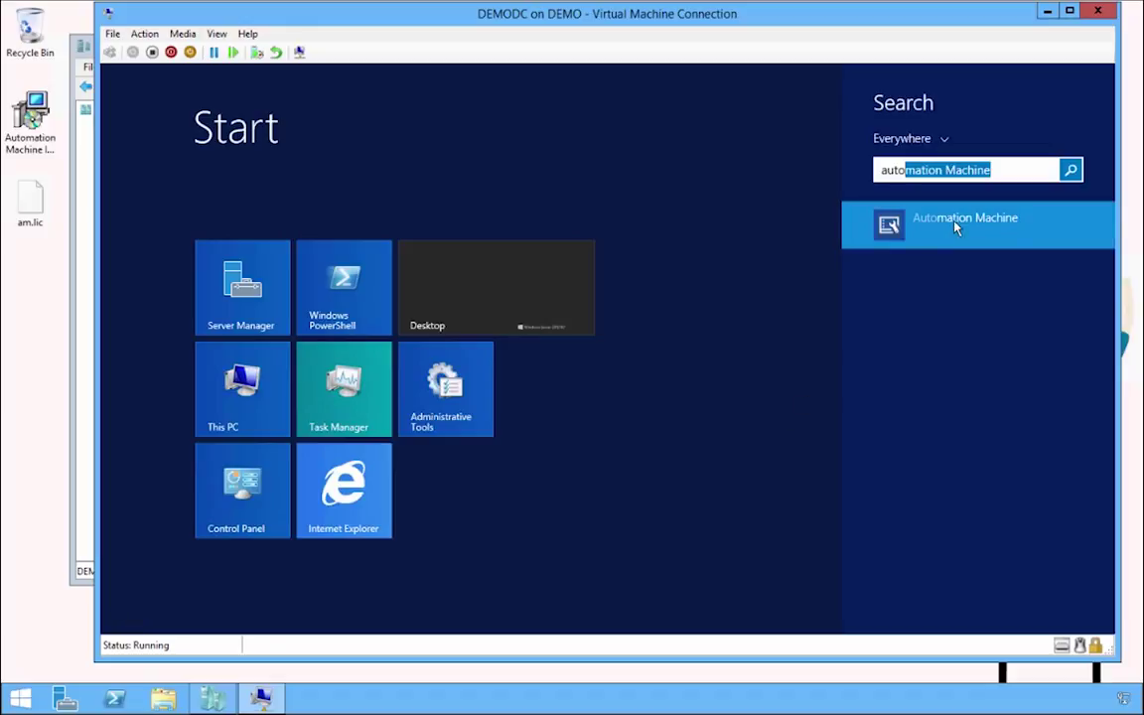
click(957, 224)
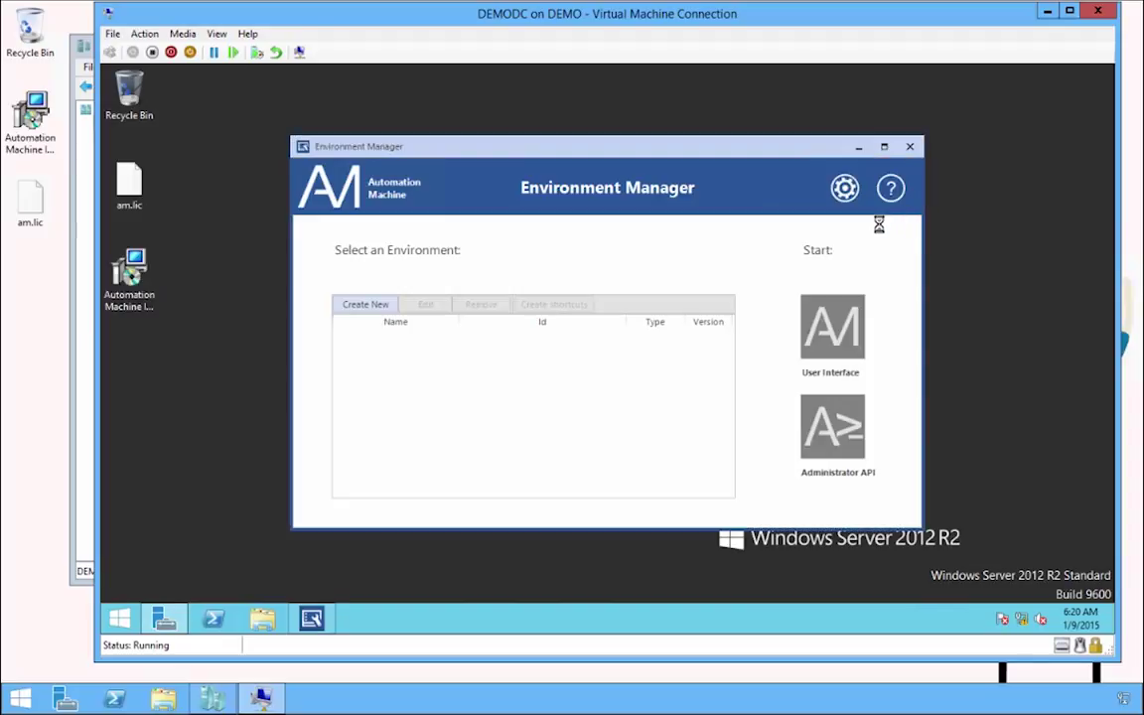
click(614, 378)
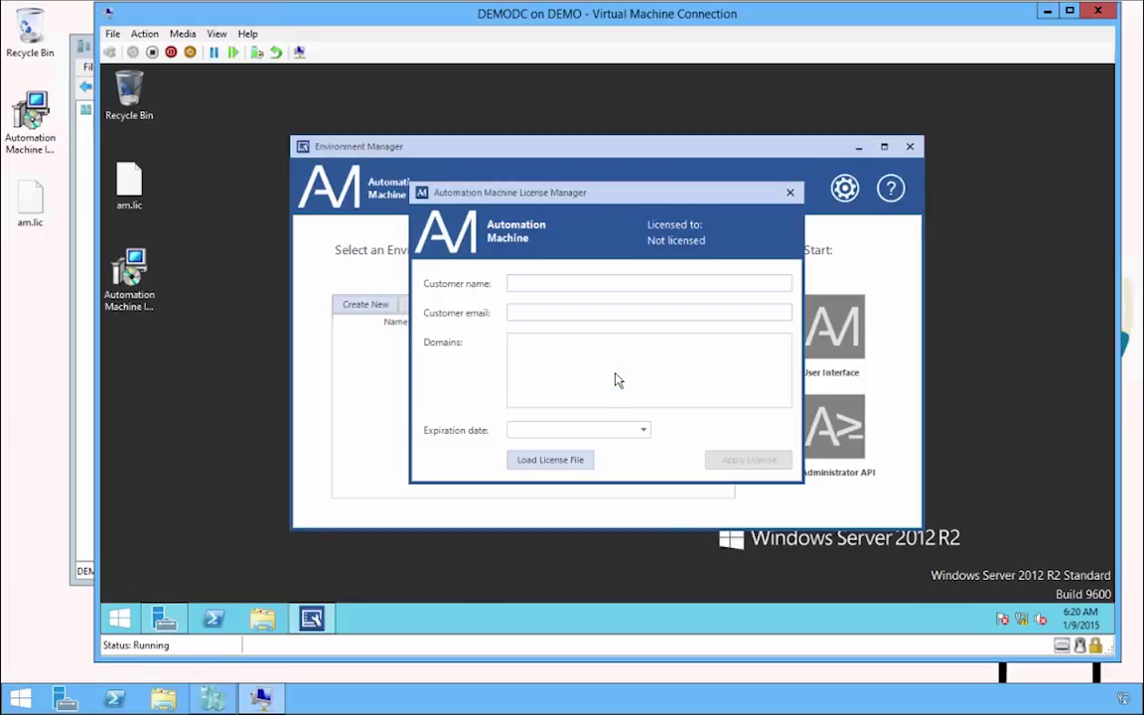
Load the am.lic licence file from the Desktop and apply it.
click(537, 462)
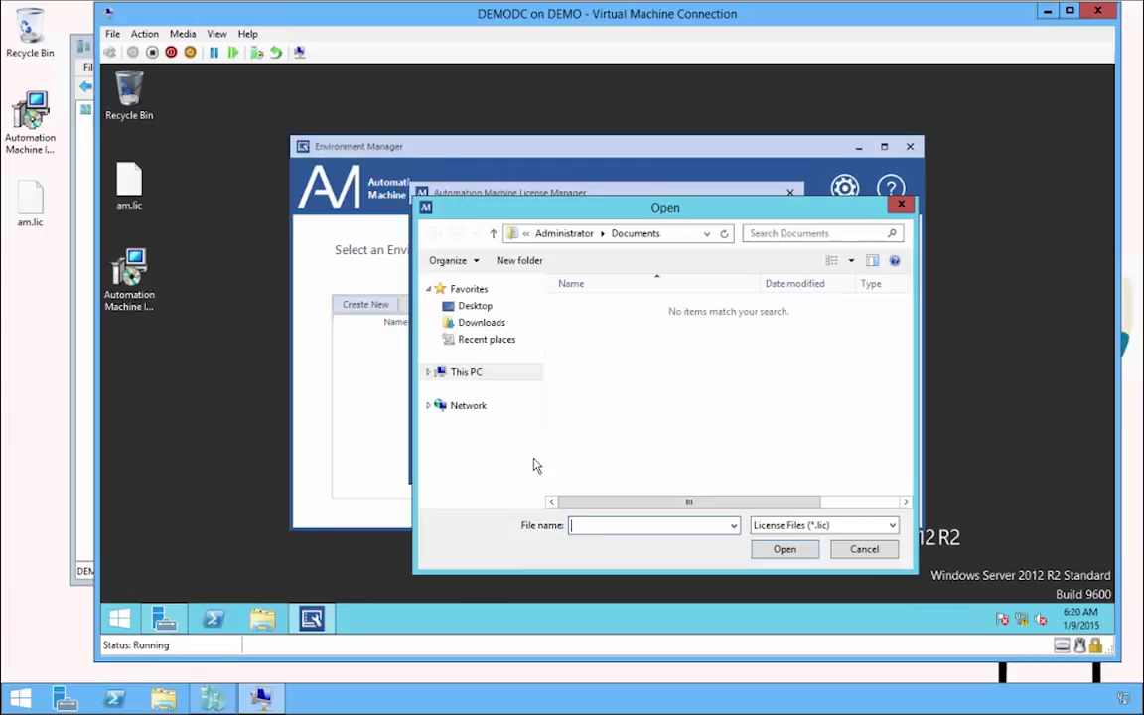
click(474, 306)
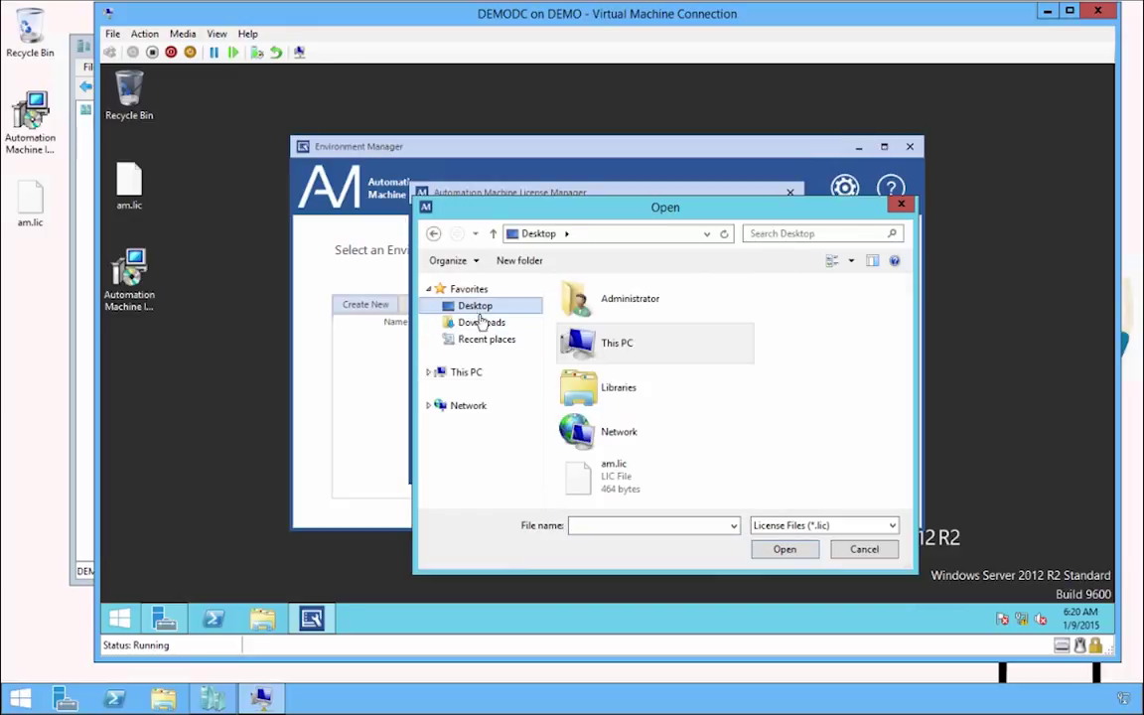
click(596, 475)
click(785, 550)
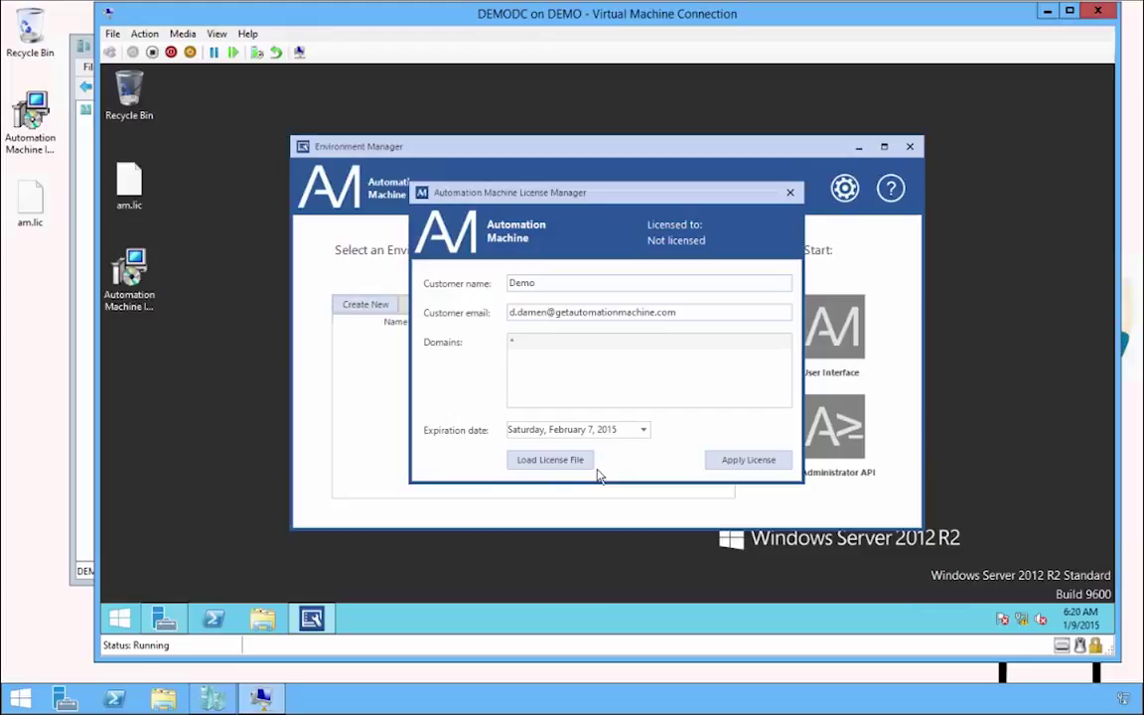
click(732, 471)
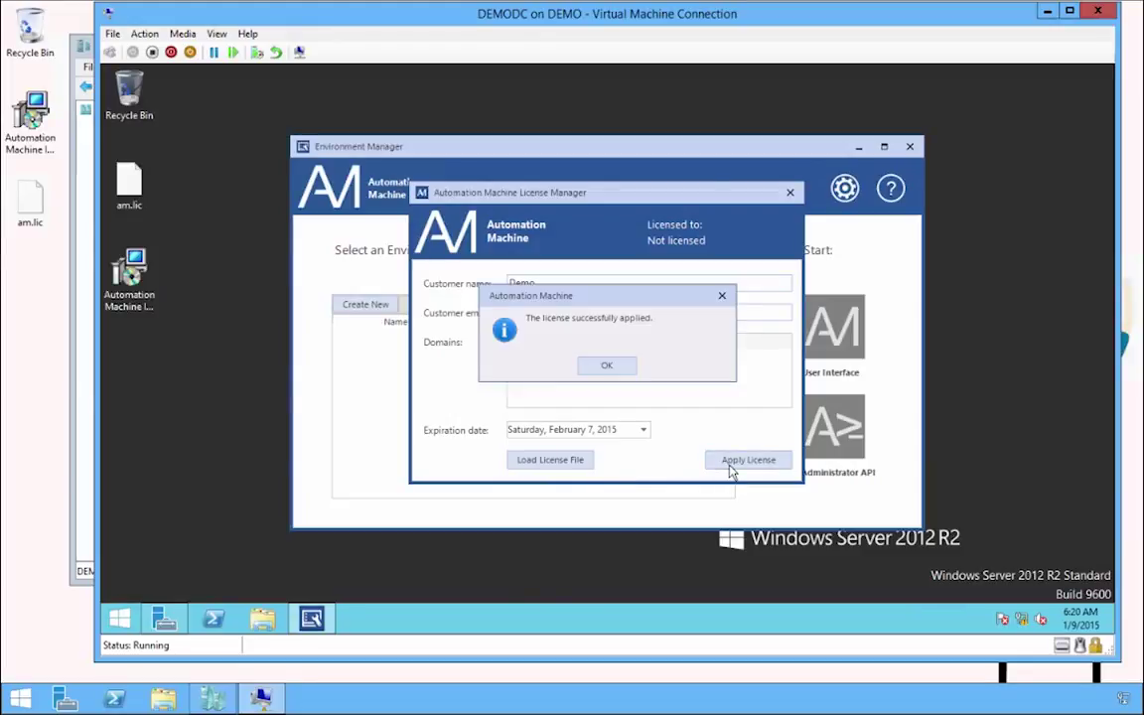
click(608, 368)
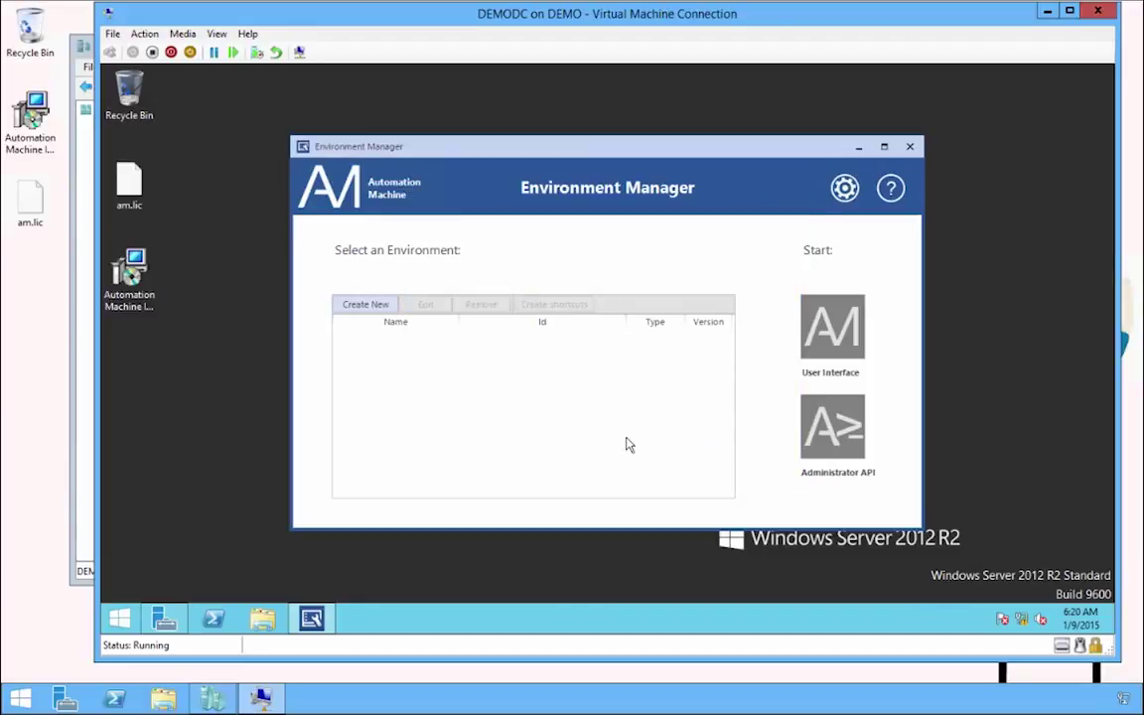
Create a new environment named Tutorial Environment, description 'Tutorial', prefix TUT-.
click(384, 305)
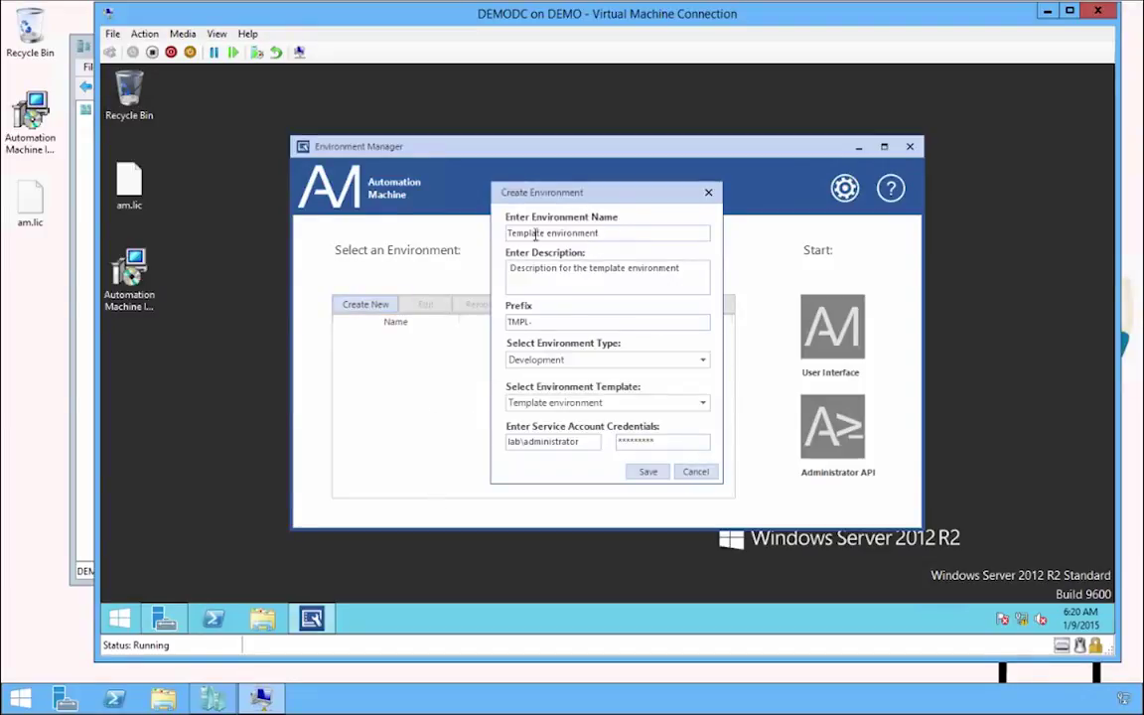
drag(600, 232, 394, 234)
text(Tu)
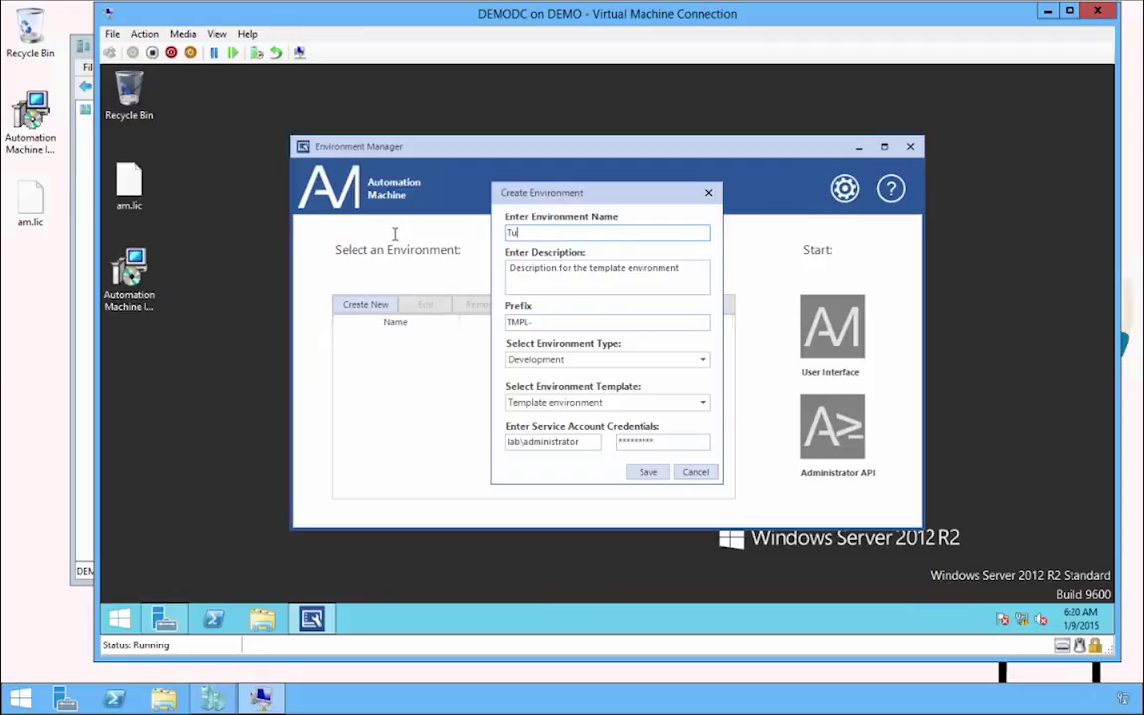
text(torial Environment)
key(Tab)
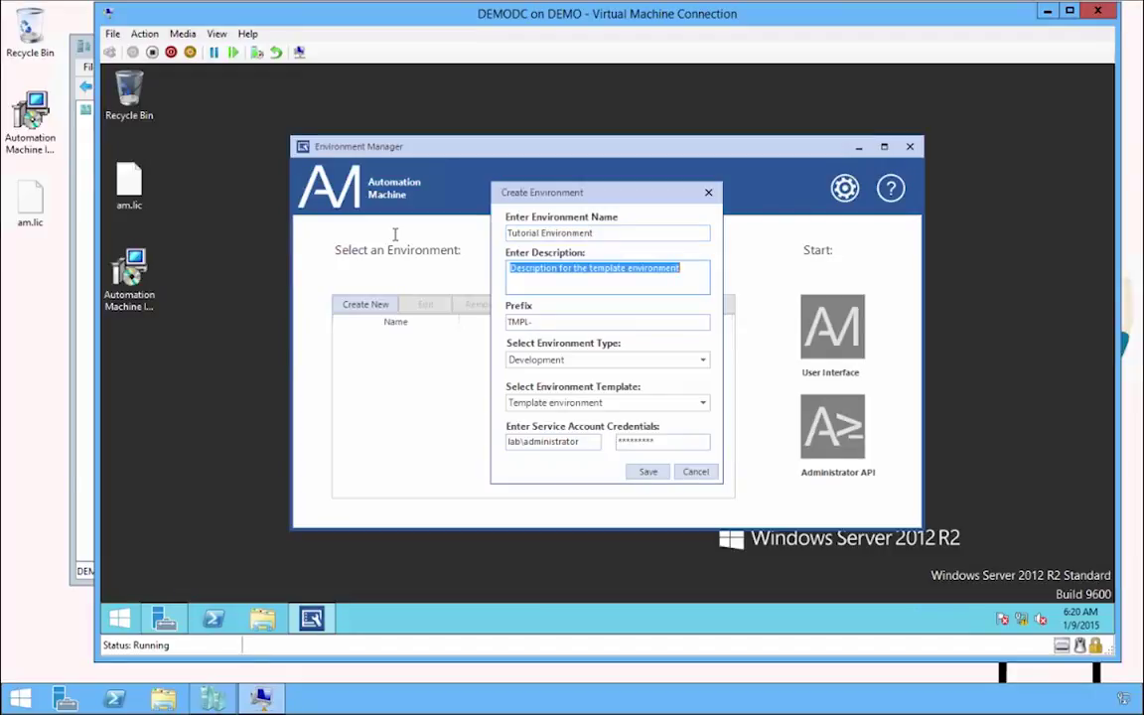
text(Tu)
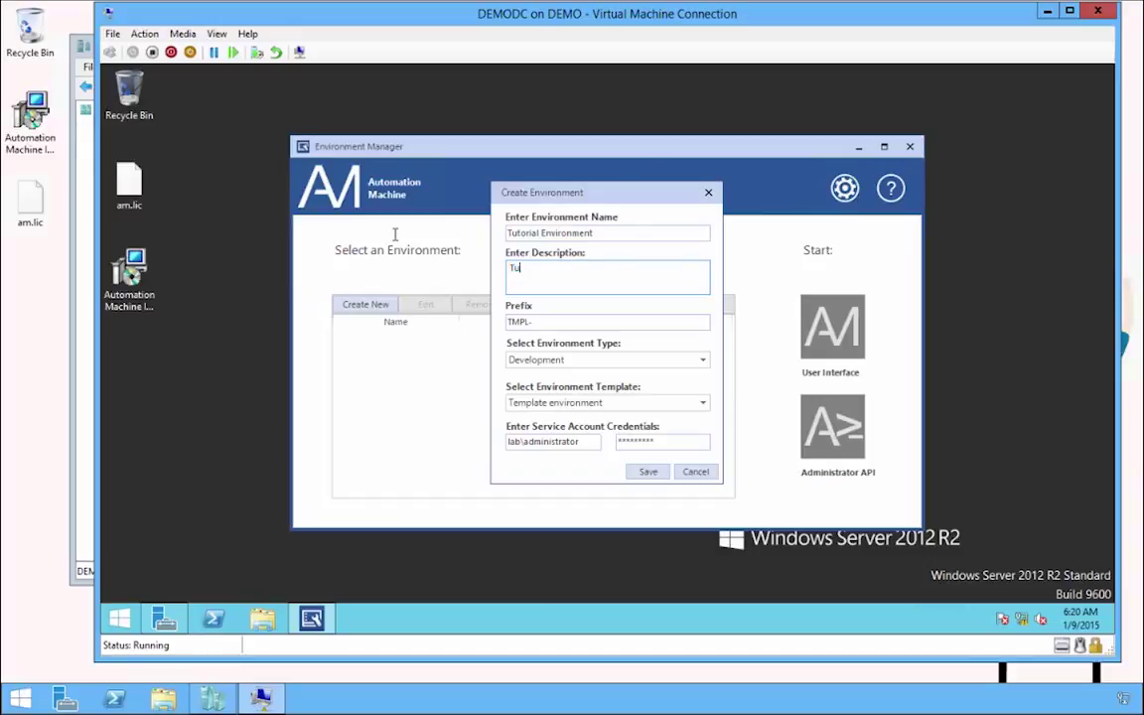
text(torial)
key(Tab)
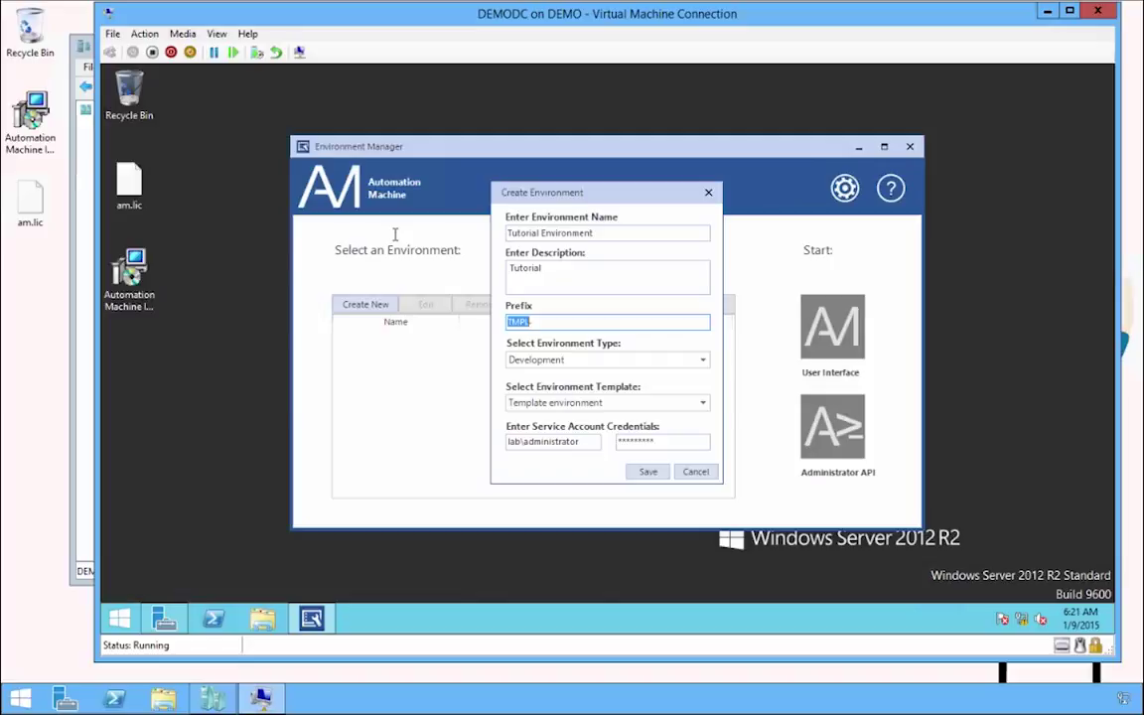
text(TUT)
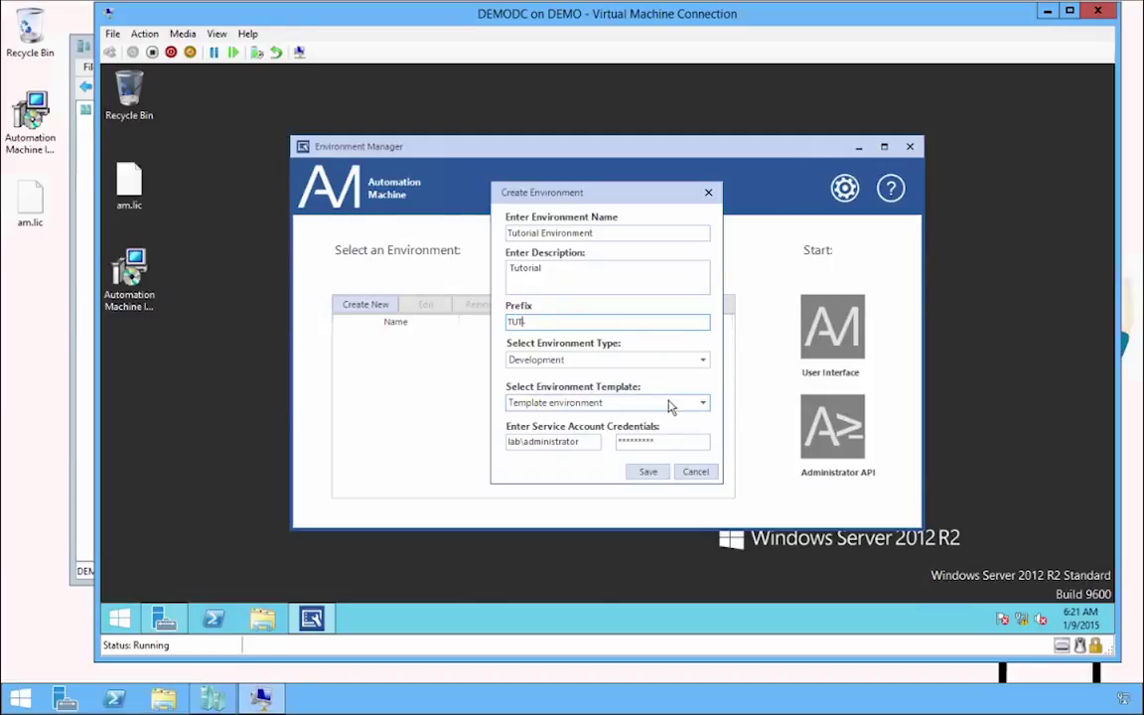
text(-)
Set the service account to loginam\amservice with its password and save the environment.
click(590, 441)
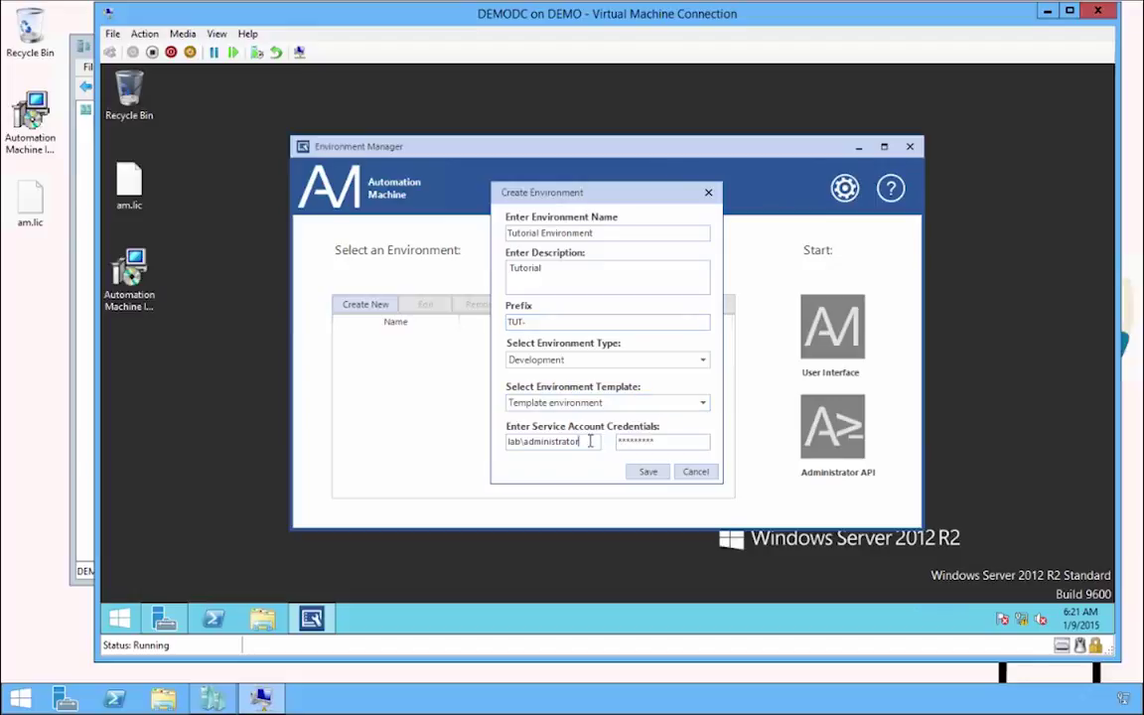
double_click(590, 441)
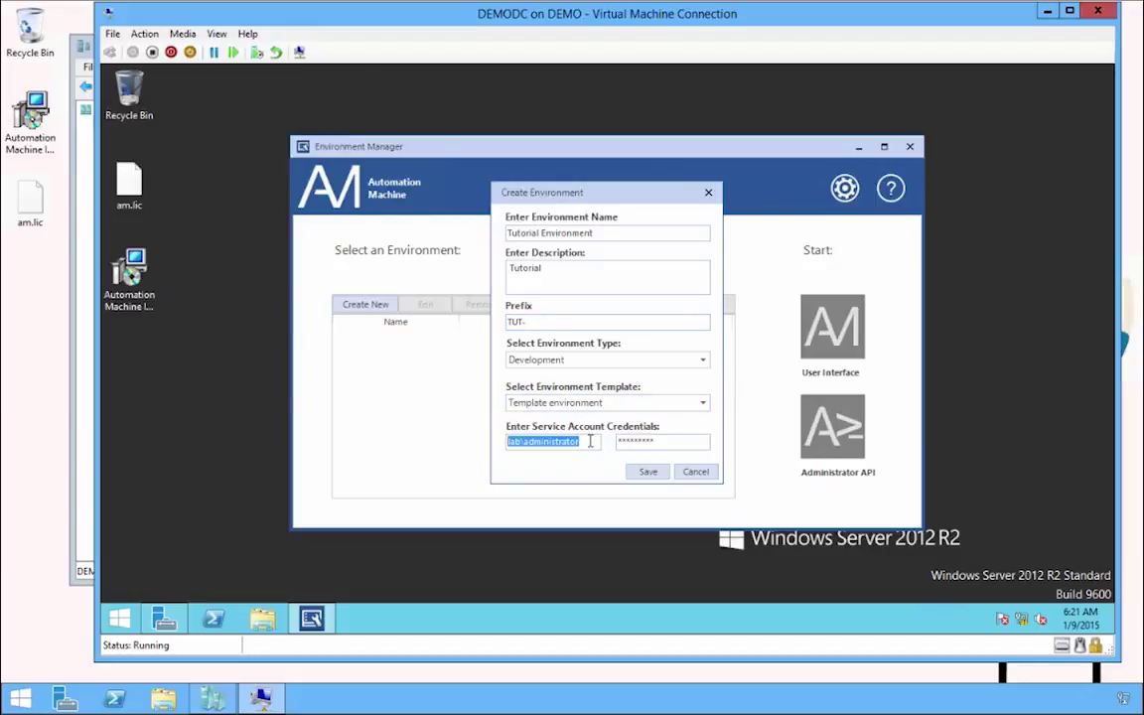
text(loginam)
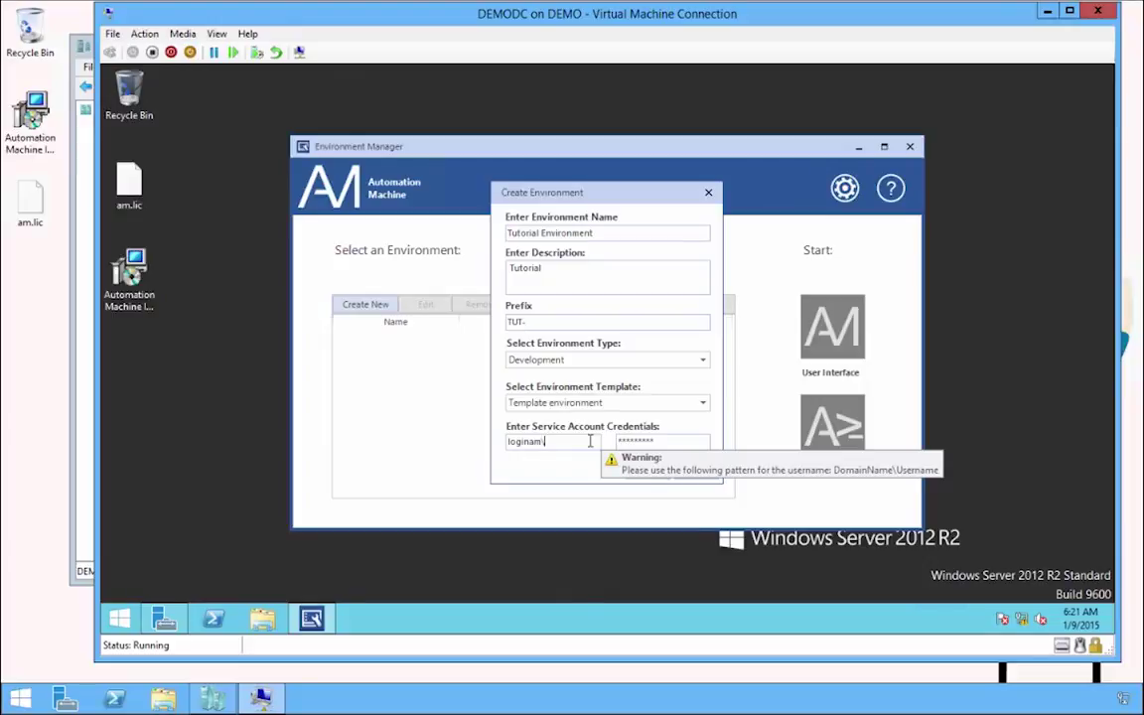
text(\am)
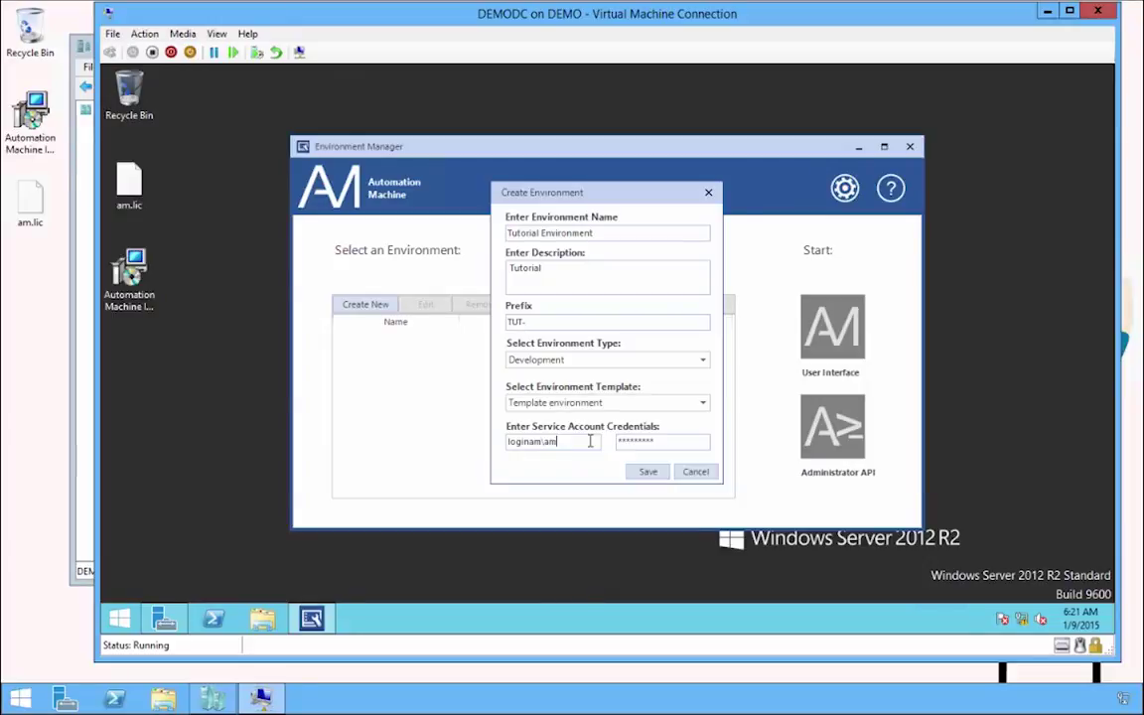
text(service)
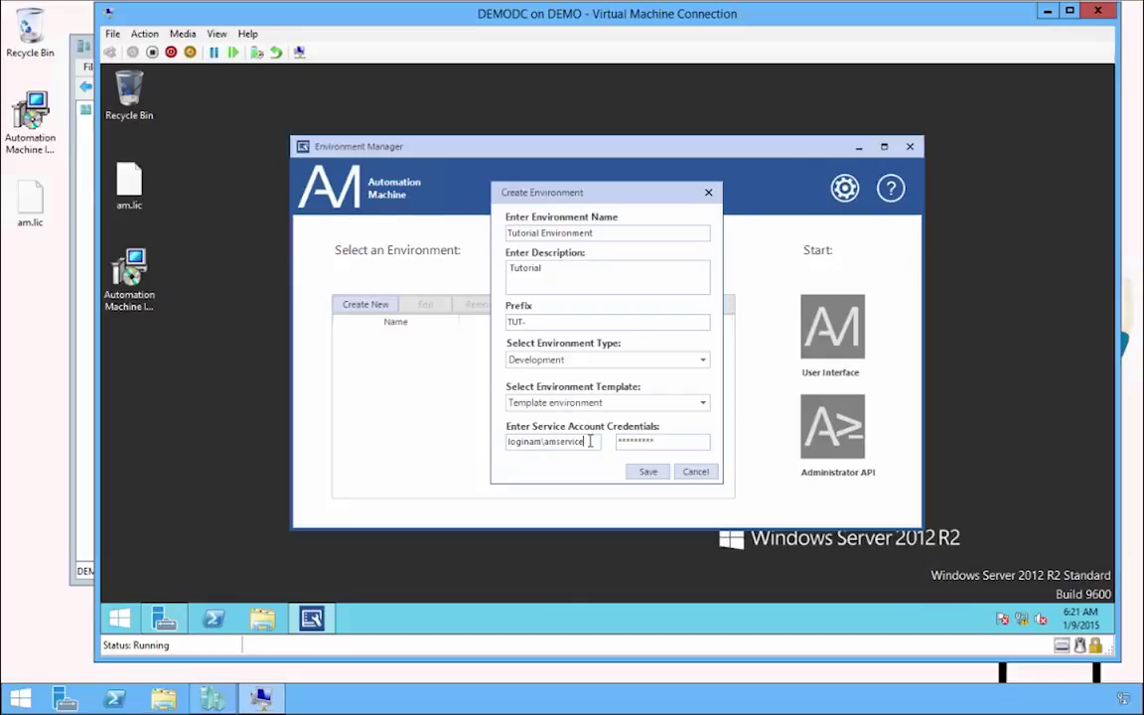
key(Tab)
text(*********)
click(641, 474)
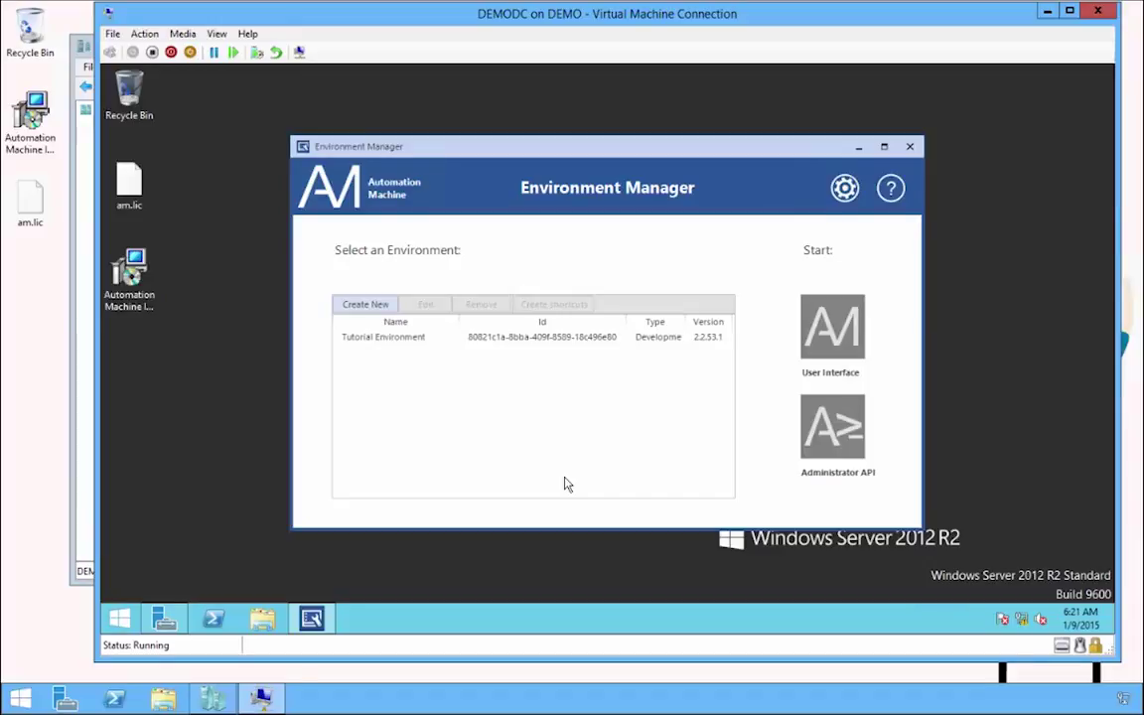
Create Tutorial Environment desktop shortcuts, close the manager, and run Automation Machine from the shortcut.
click(408, 344)
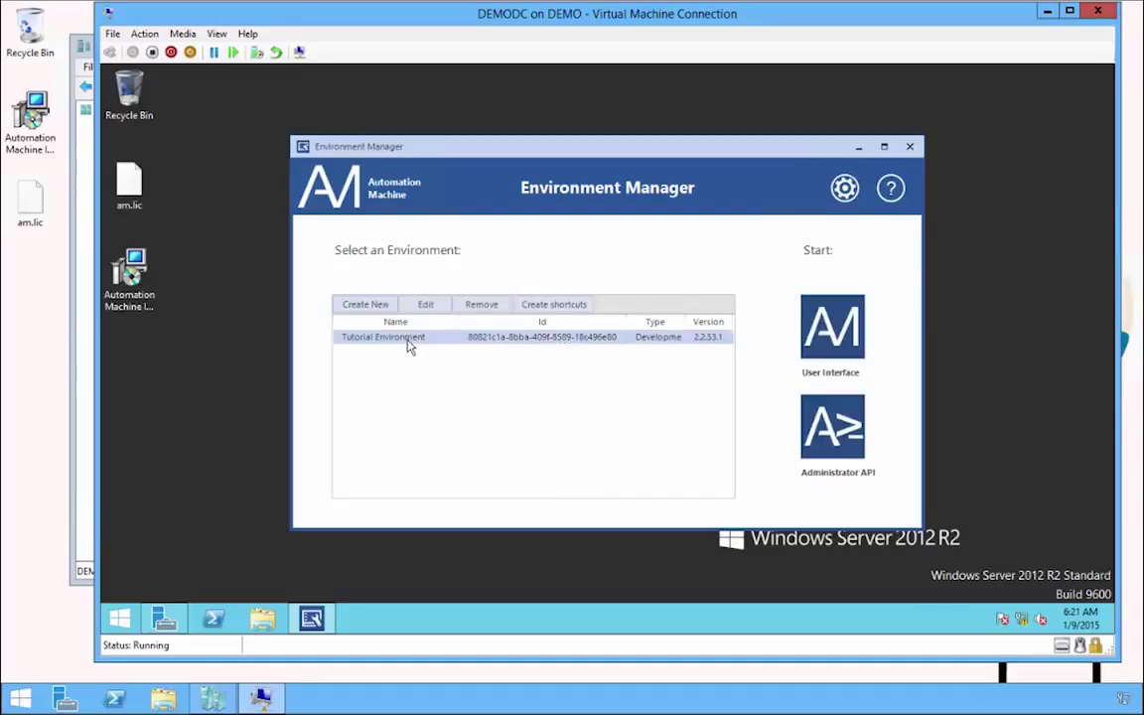
click(559, 306)
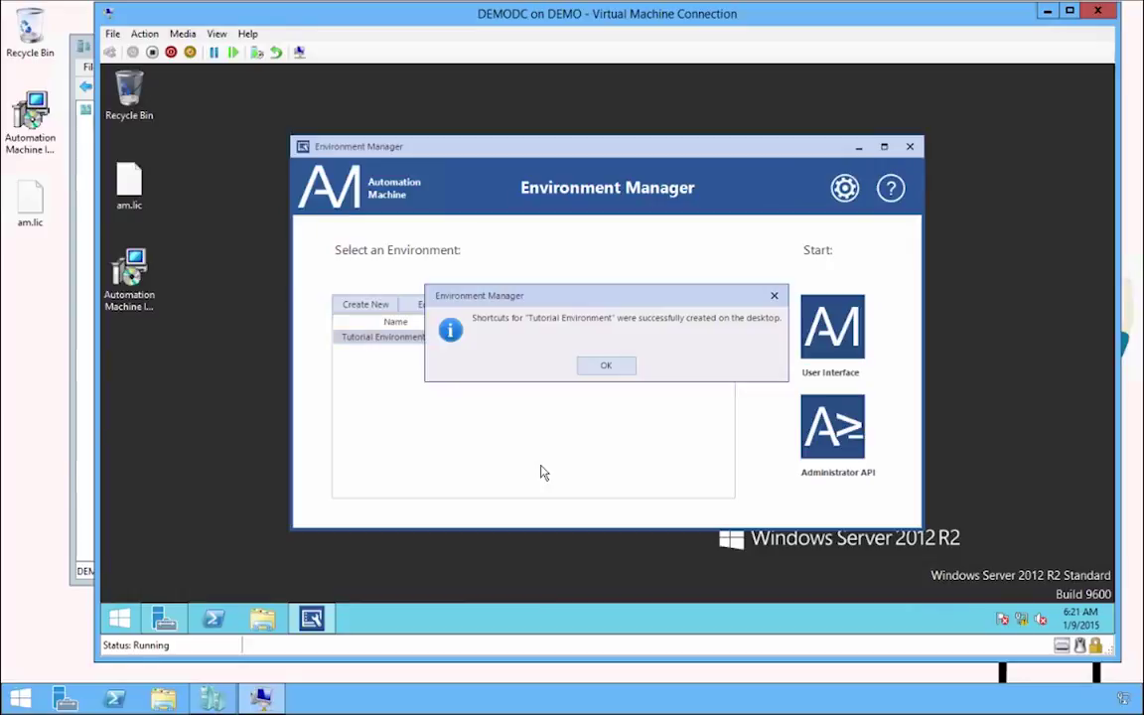
click(608, 370)
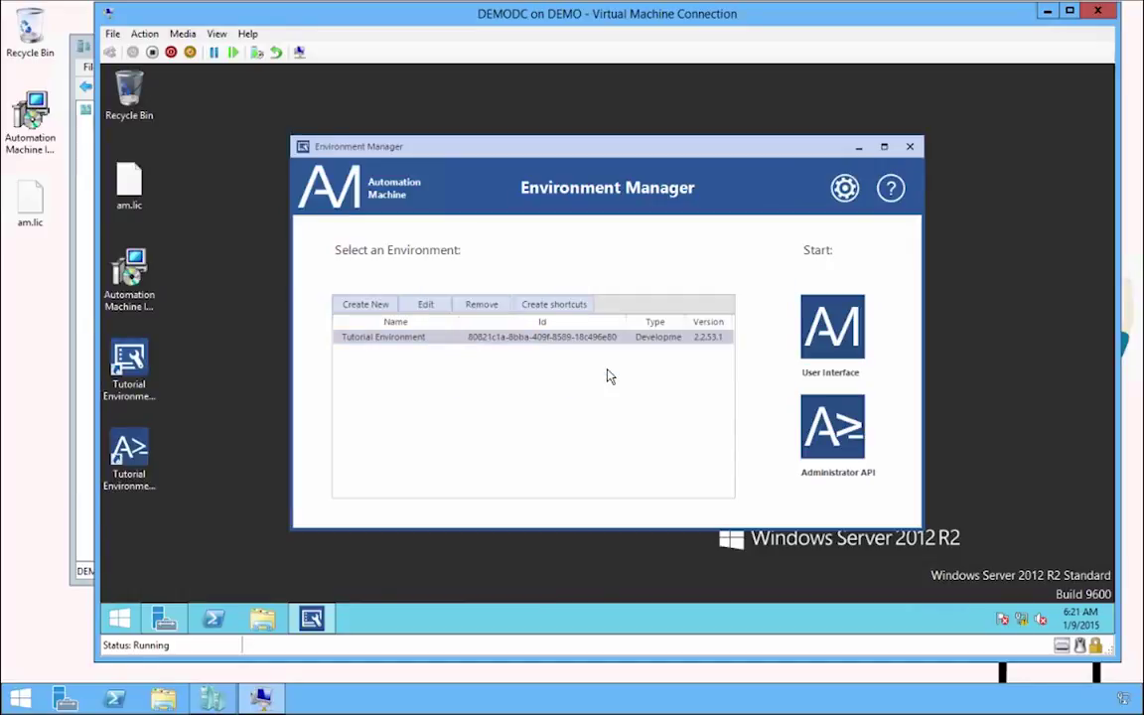
click(907, 152)
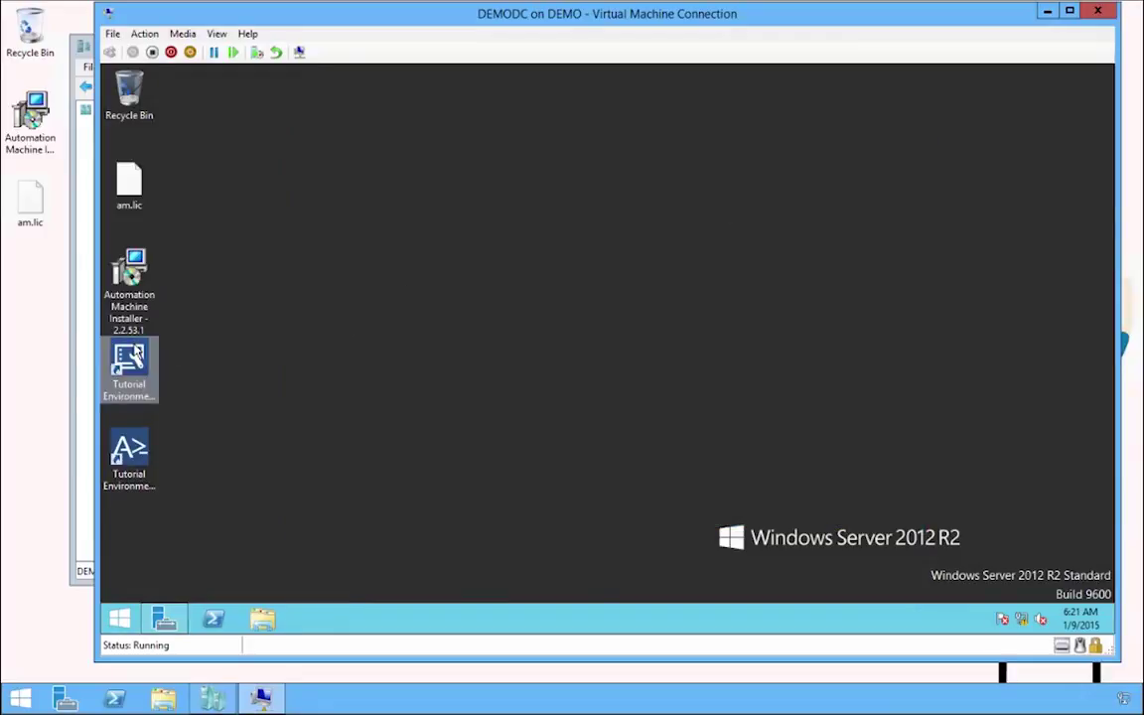
double_click(137, 355)
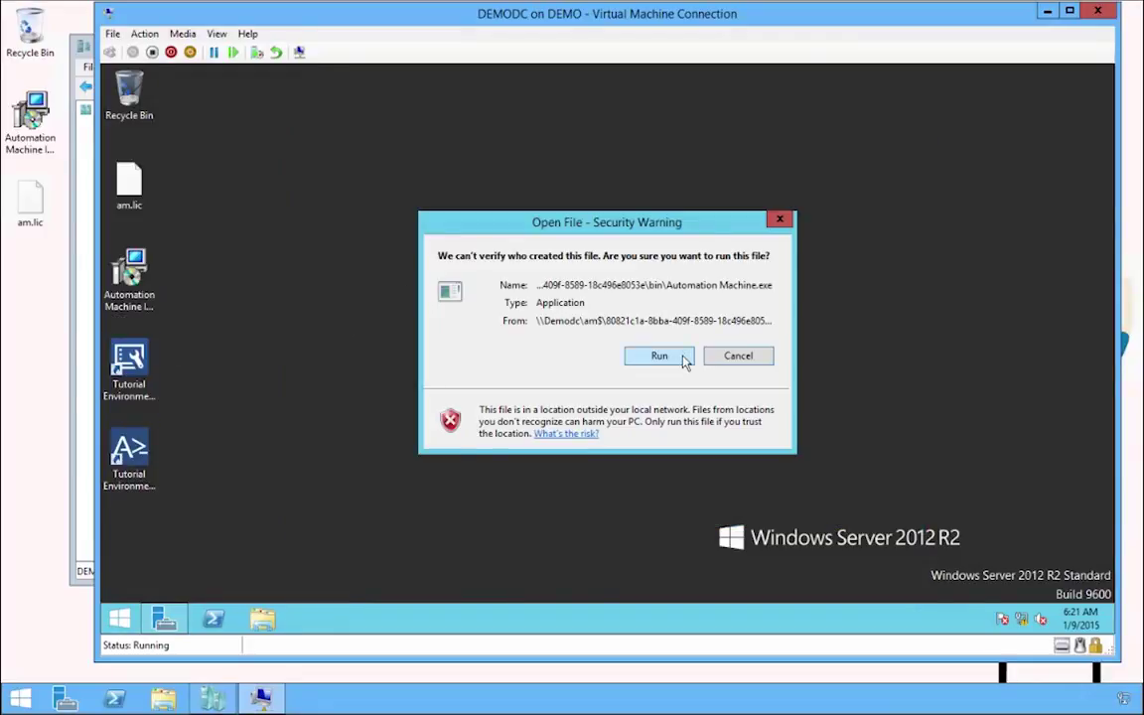
click(684, 360)
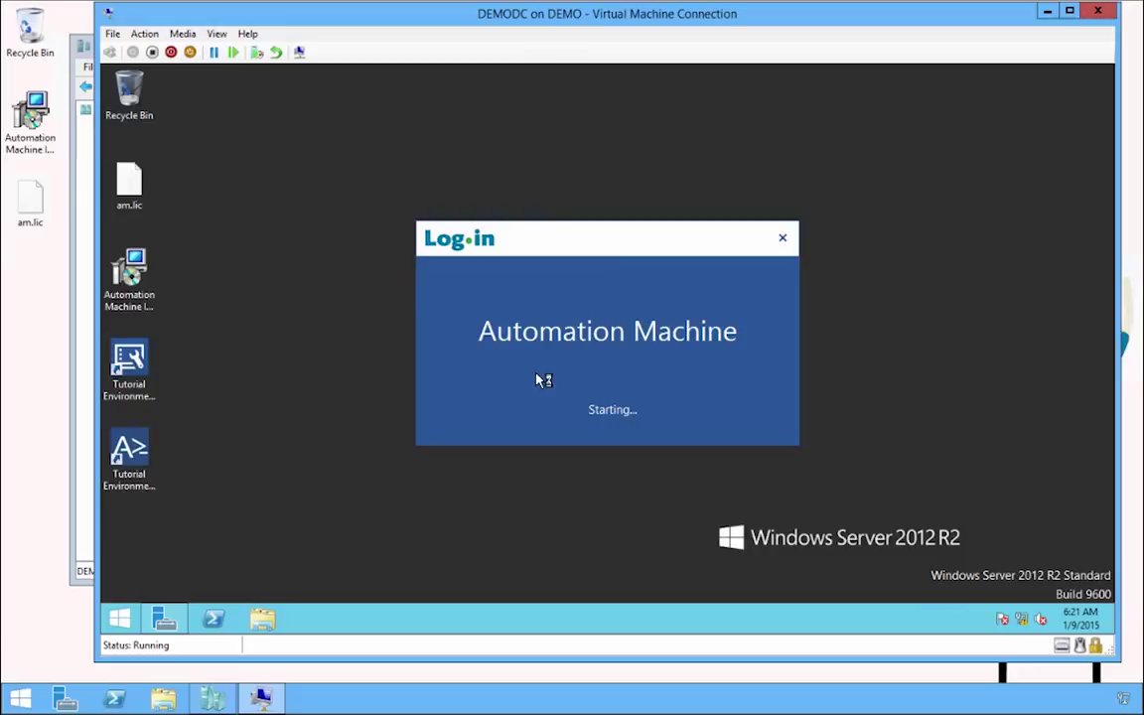